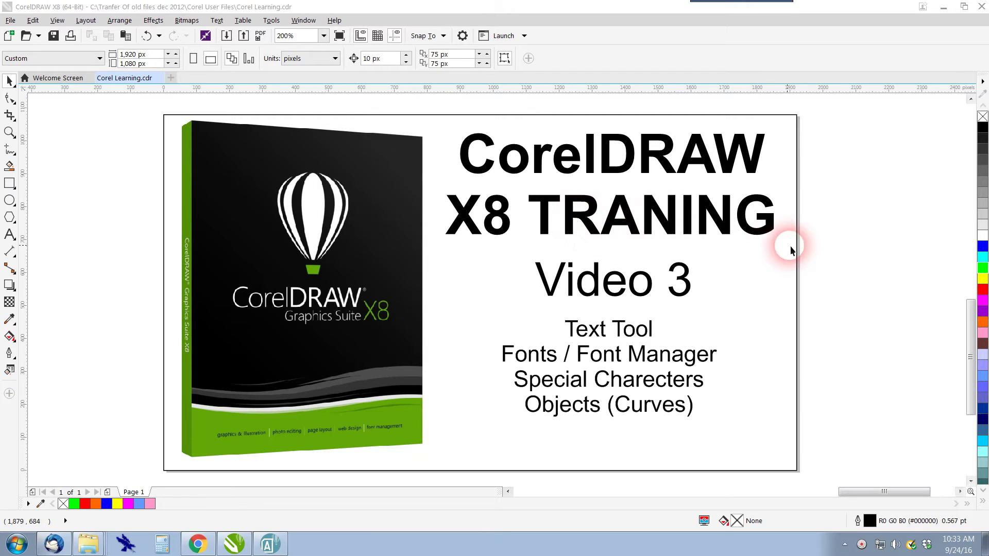
Zoom out from 200% to 50% so the Video 3 title card sits small in the workspace.
scroll(845, 246, "down", 2)
scroll(843, 243, "down", 1)
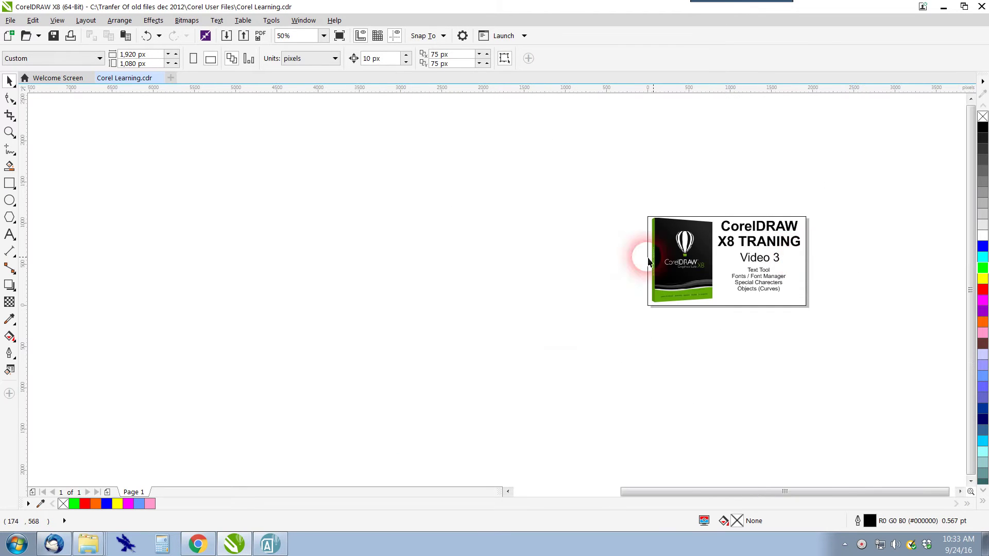
Add an Arial 'CorelDRAW' text line above the title card and enlarge it to about 69.349 pt.
left_click(10, 234)
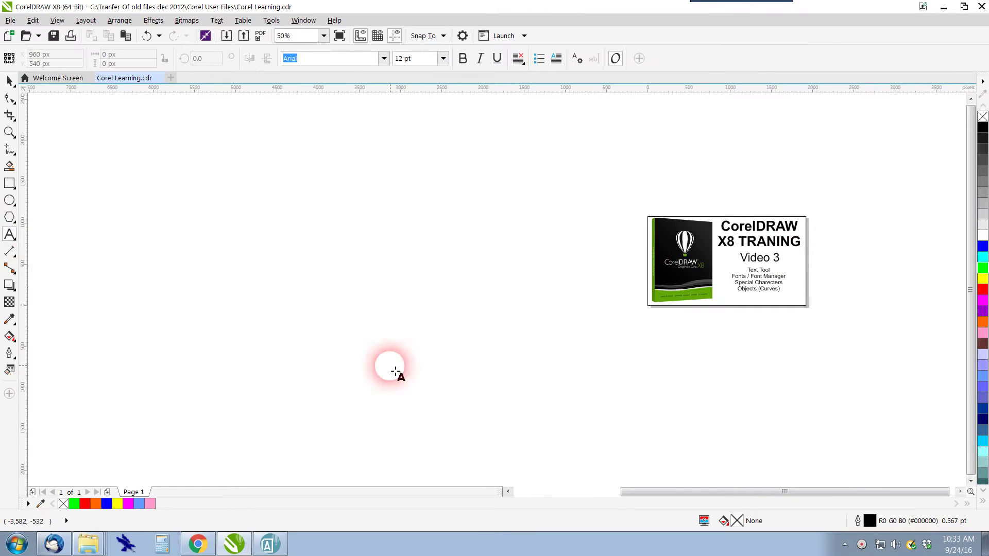
left_click(960, 492)
left_click(960, 492)
left_click(960, 492)
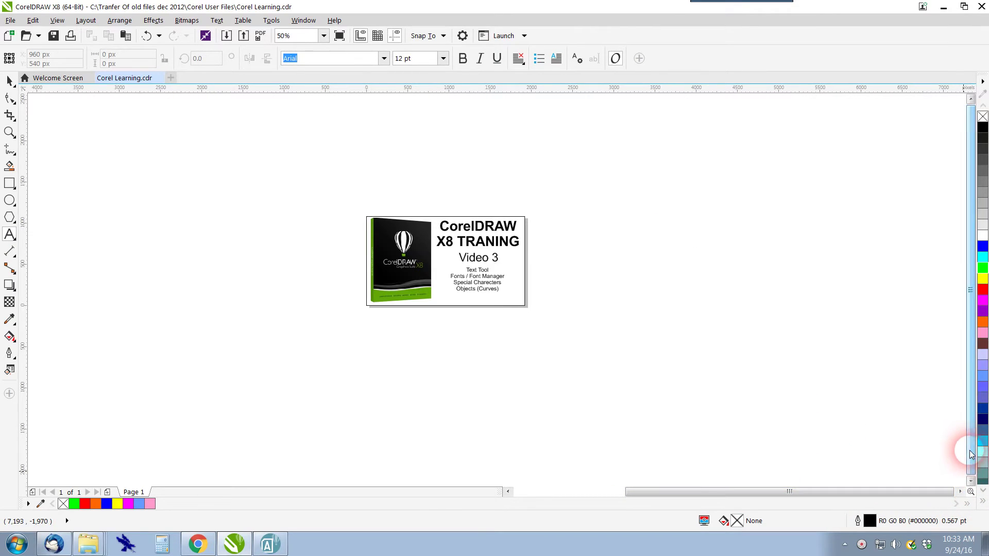
left_click(973, 420)
left_click(971, 99)
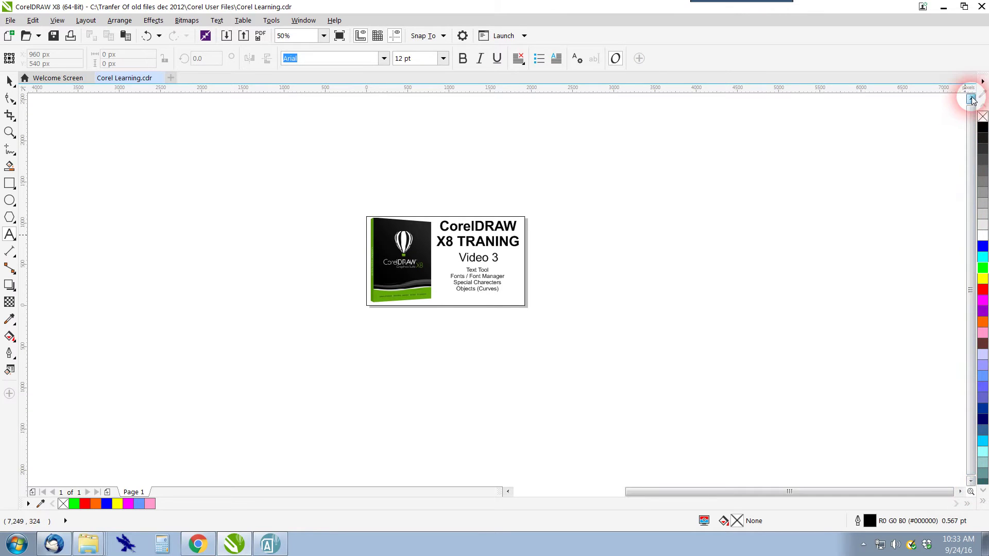
left_click(335, 155)
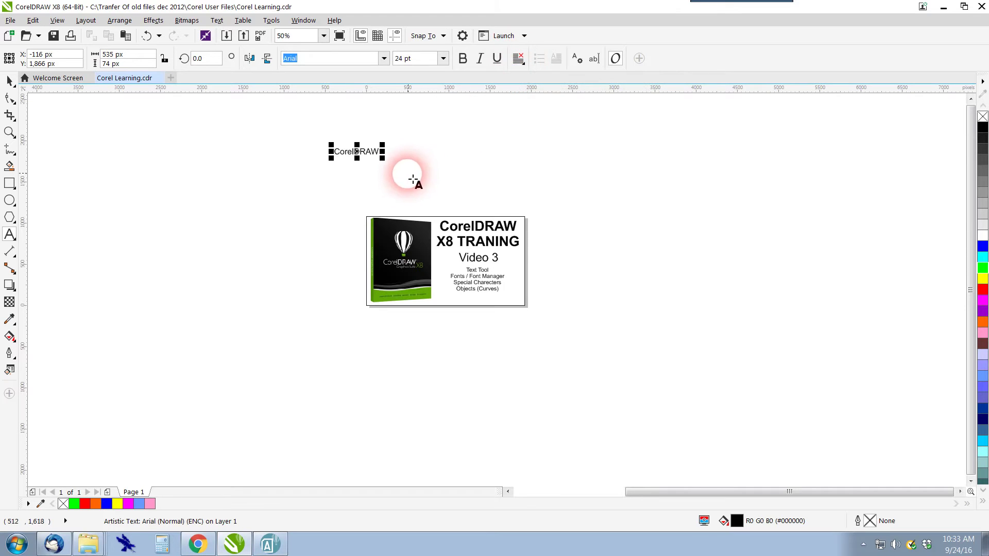
left_click_drag(387, 164, 466, 173)
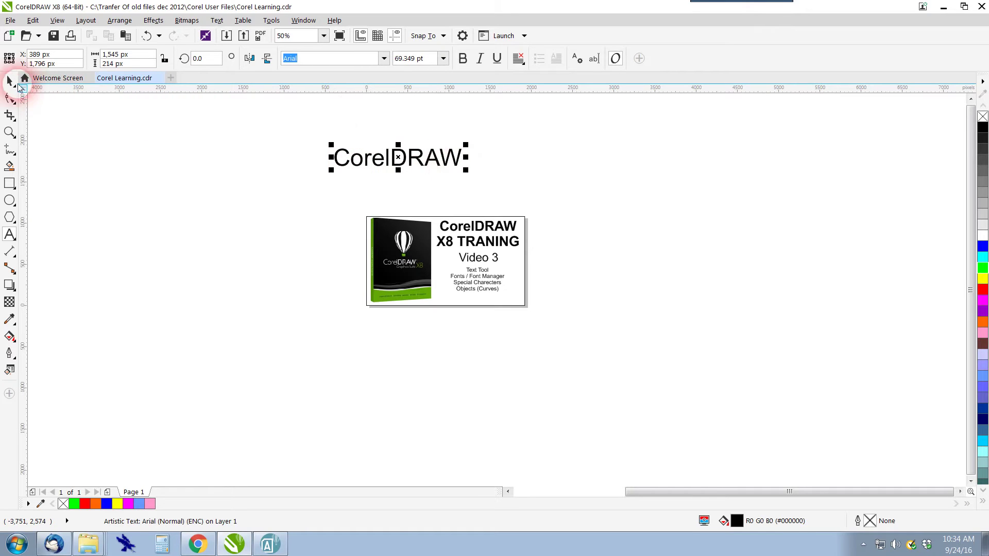
Try tilting the CorelDRAW text about 16°, undo it, and move the text just above the card.
left_click(411, 149)
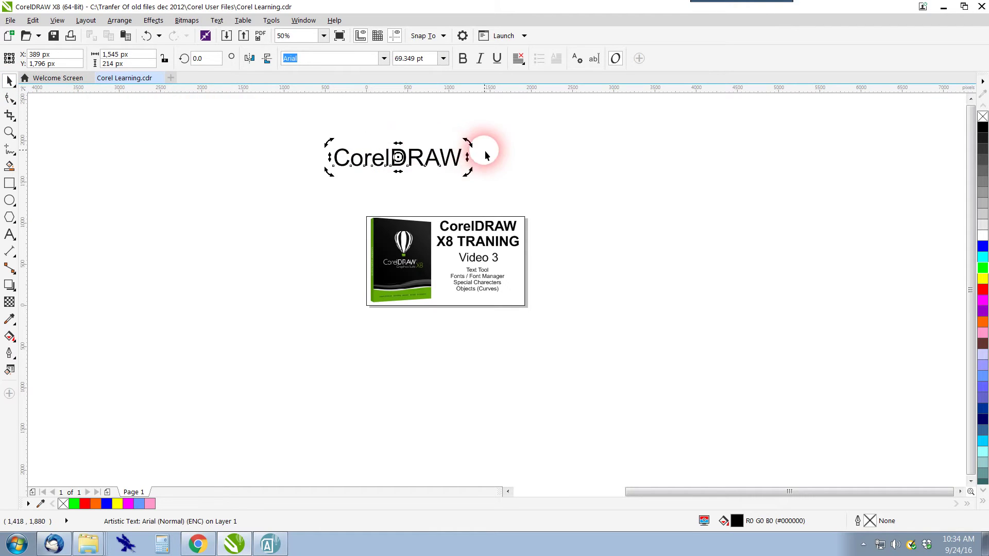
left_click_drag(469, 145, 453, 127)
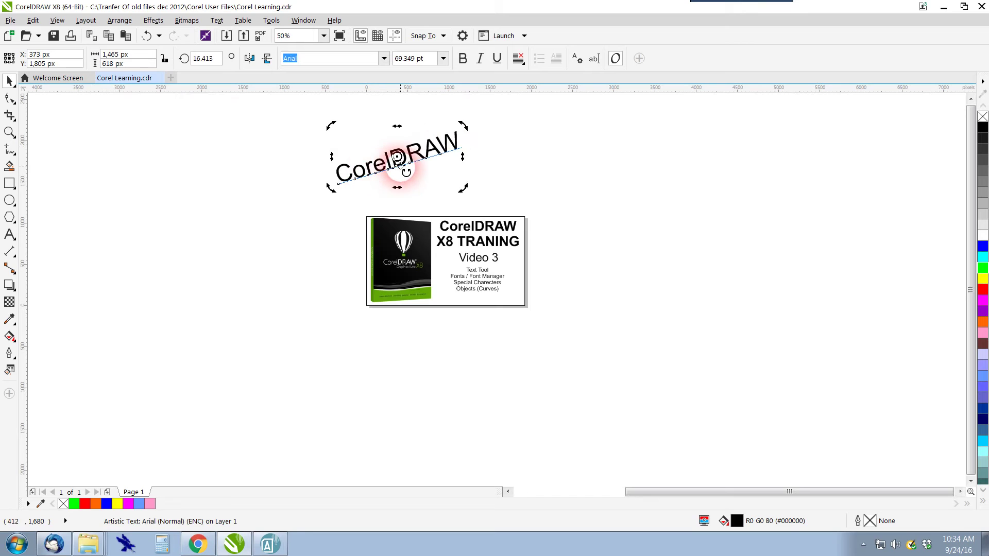
left_click(383, 175)
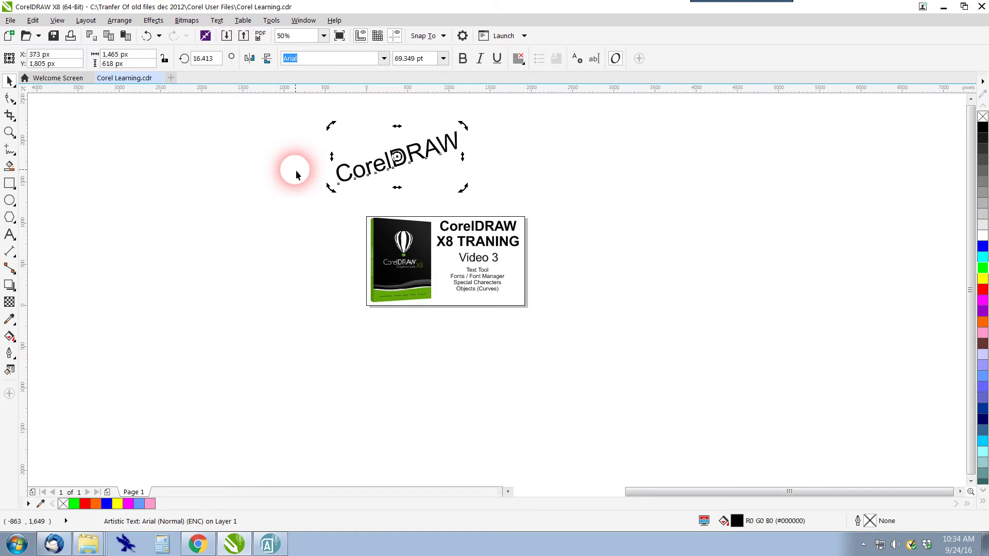
key("ctrl+z")
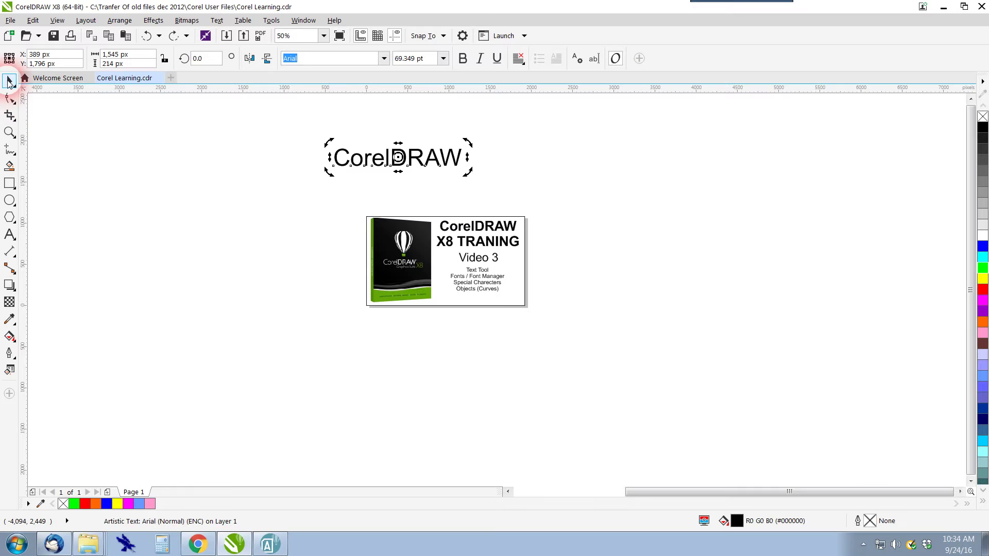
left_click_drag(427, 165, 469, 194)
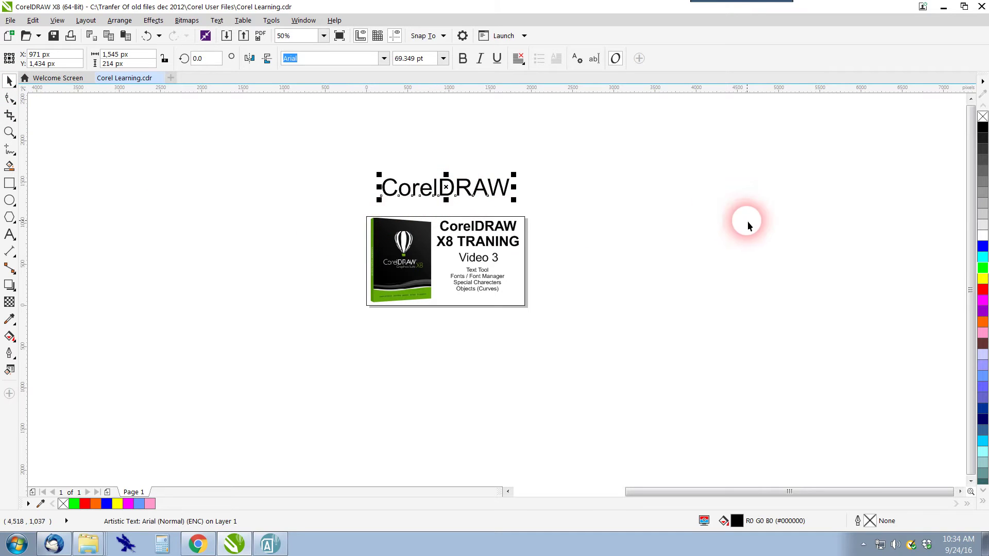
Fill the CorelDRAW text purple (#9900CC) and give it a red outline.
left_click(982, 246)
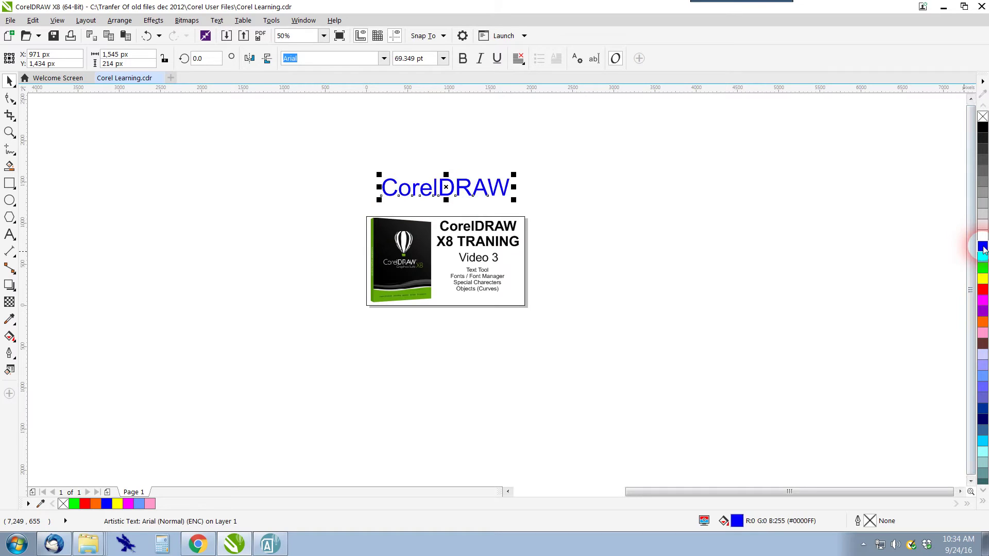
left_click(983, 311)
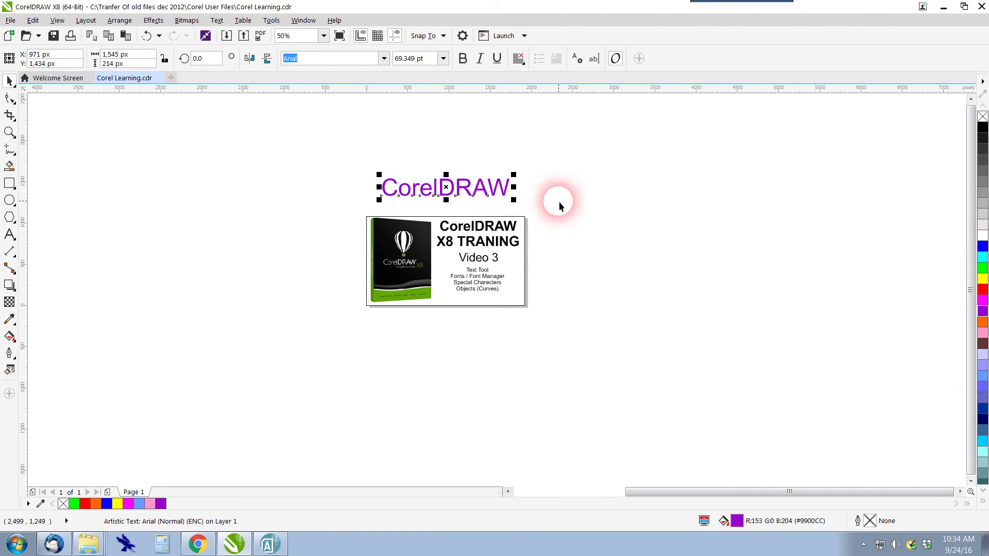
scroll(492, 189, "up", 2)
scroll(492, 189, "up", 2)
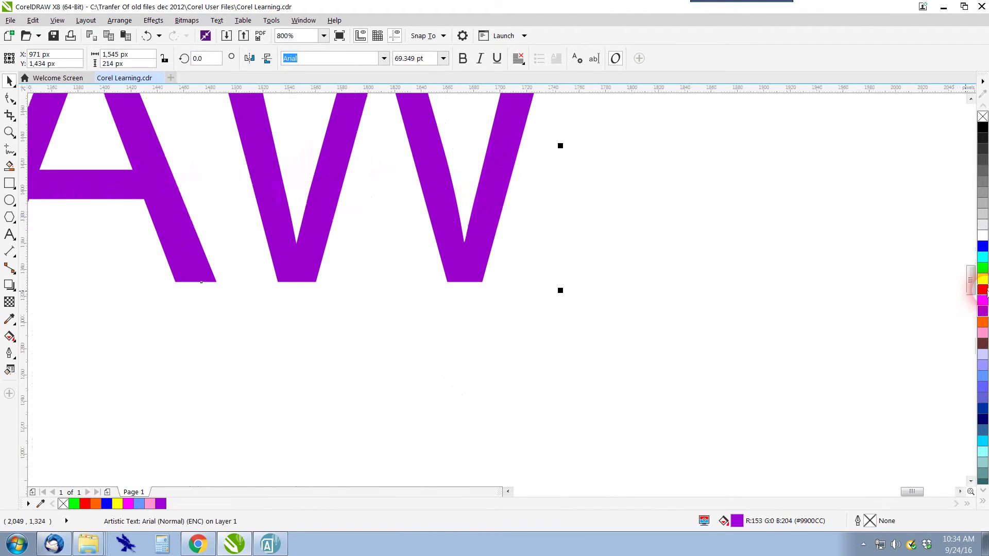
right_click(982, 289)
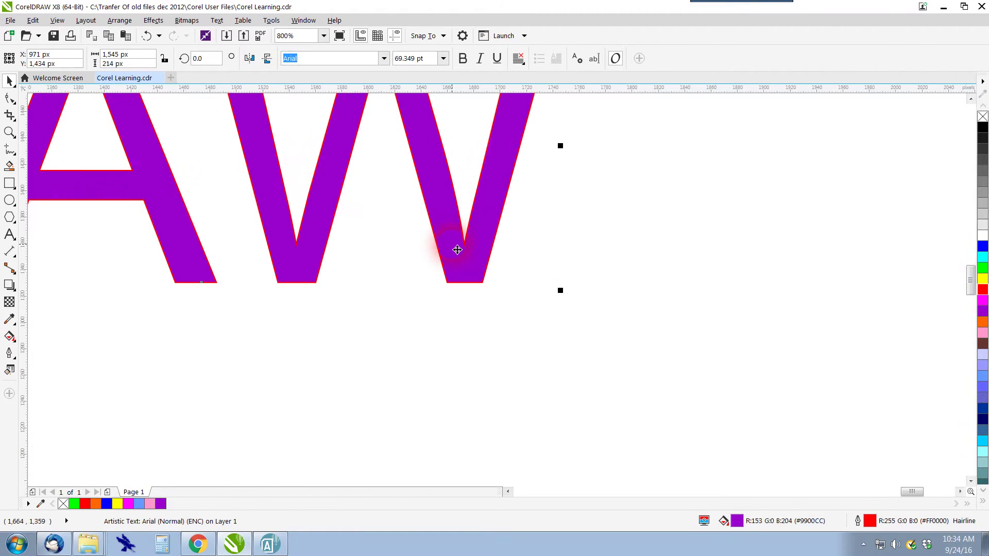
scroll(457, 250, "down", 2)
scroll(458, 250, "down", 1)
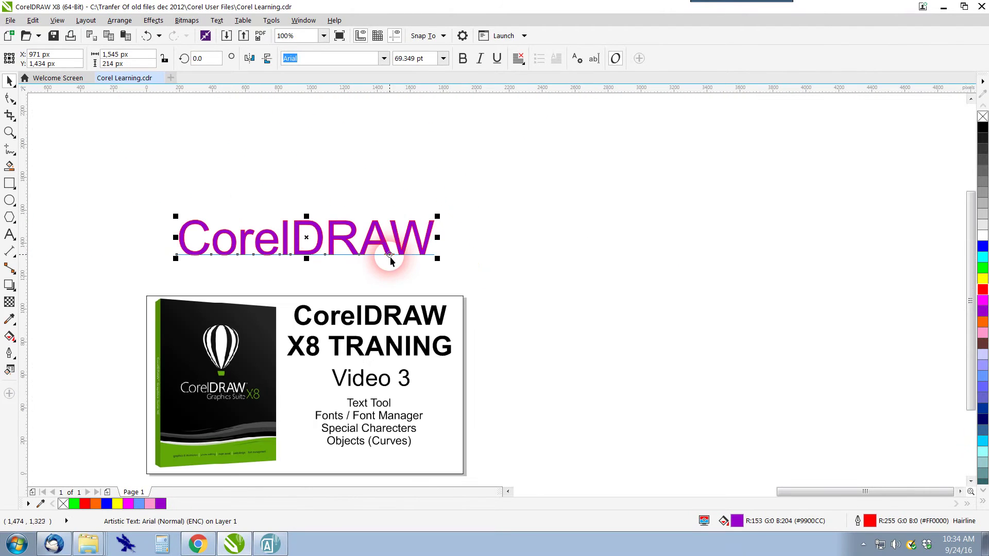
Widen the letter spacing of CorelDRAW and add a second line reading TRAINING.
left_click(12, 99)
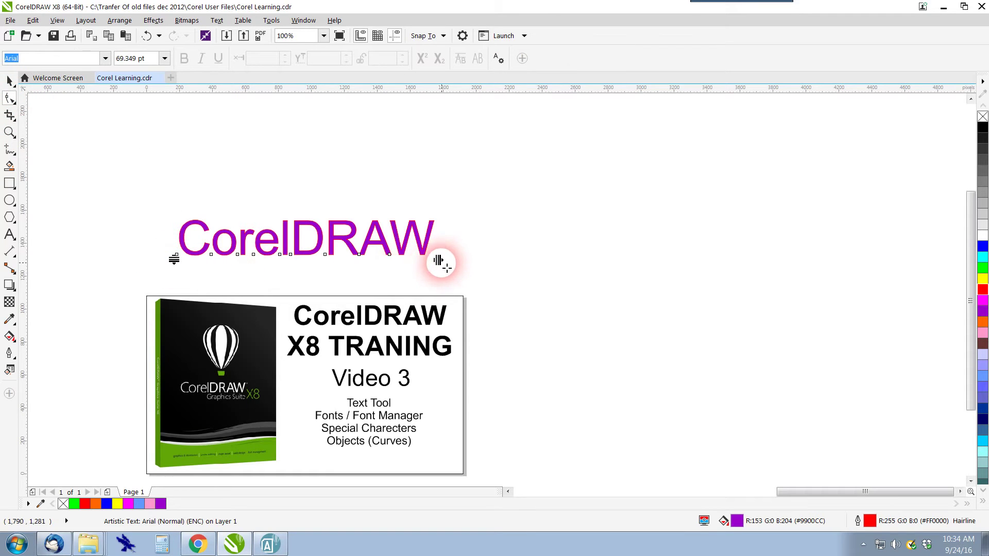
left_click_drag(441, 263, 490, 266)
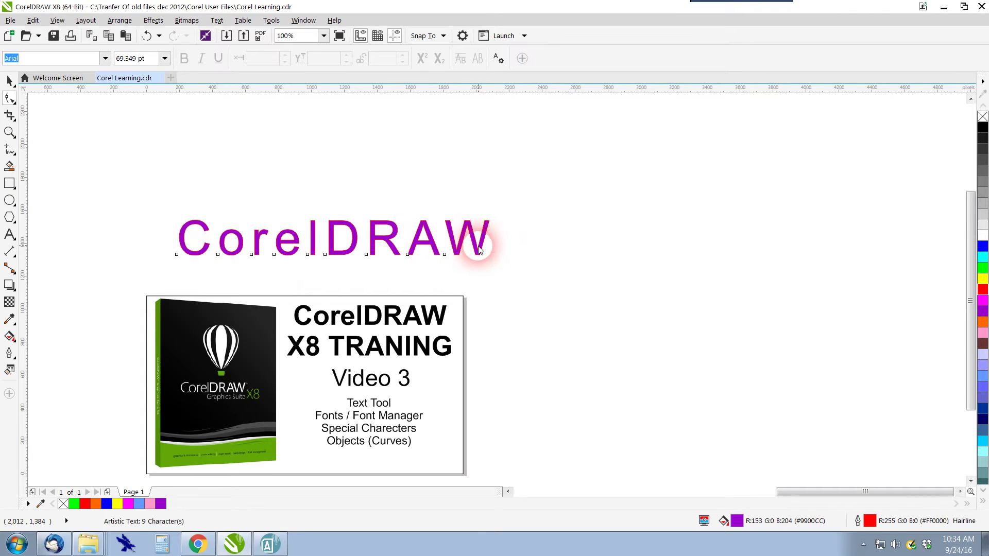
left_click(9, 81)
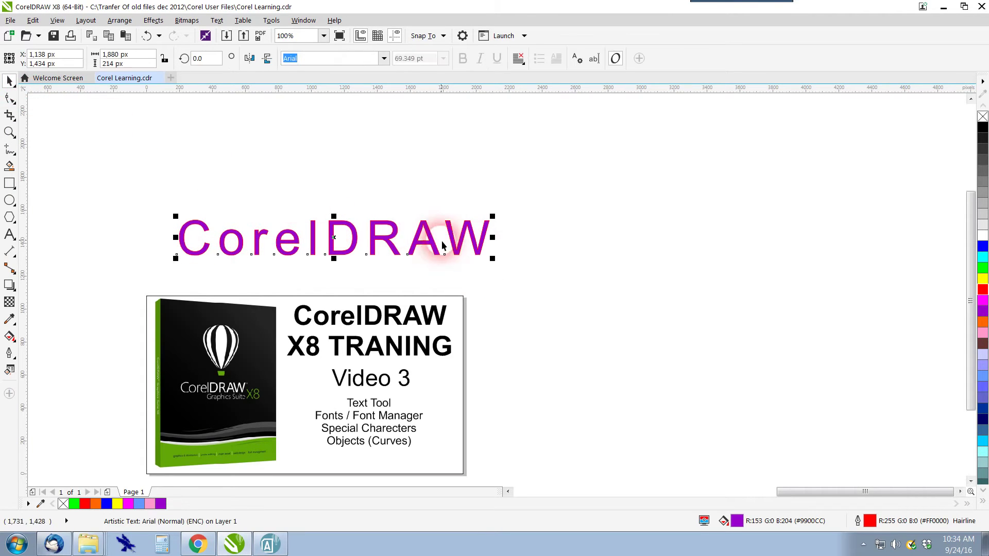
key("F8")
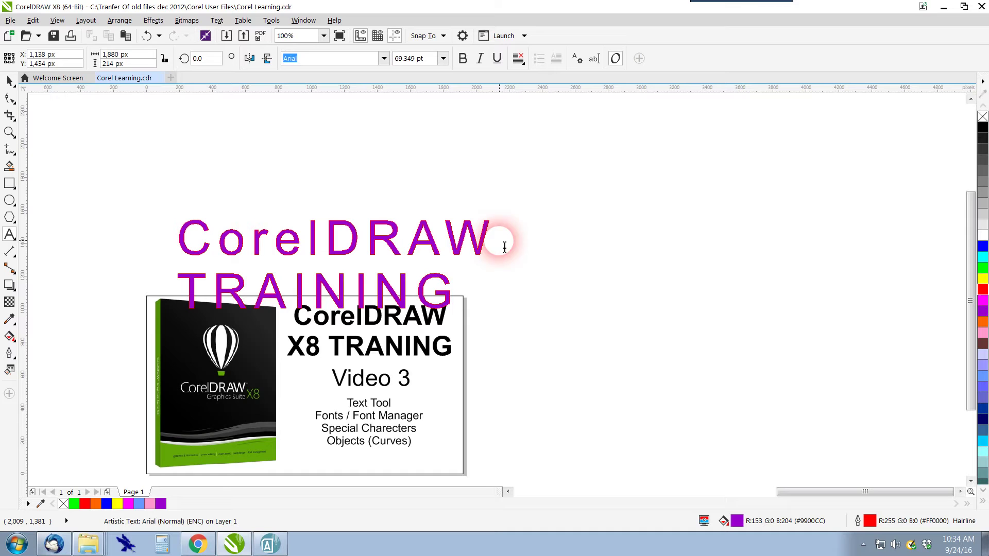
Tighten the gap between the two lines and move the heading up clear of the card.
left_click(9, 97)
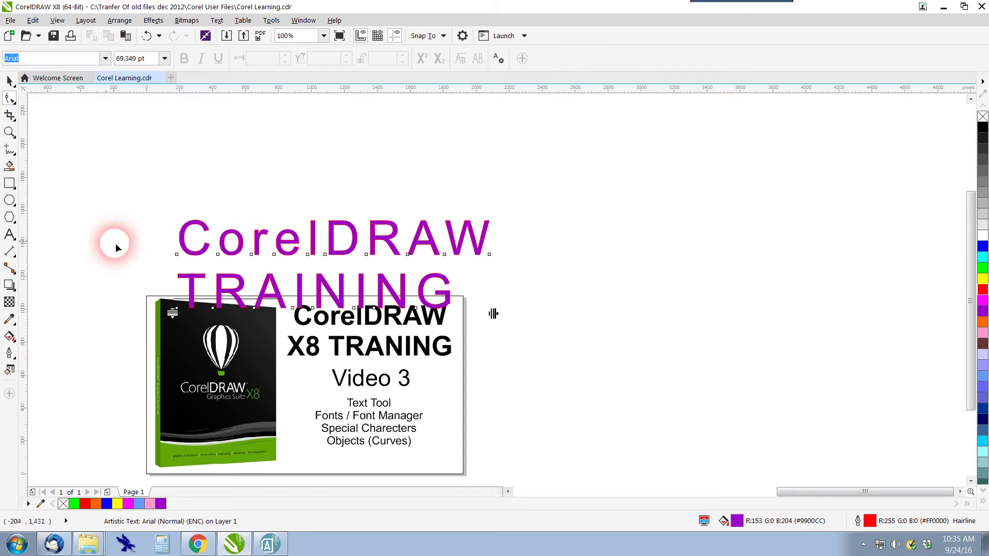
left_click_drag(173, 320, 177, 282)
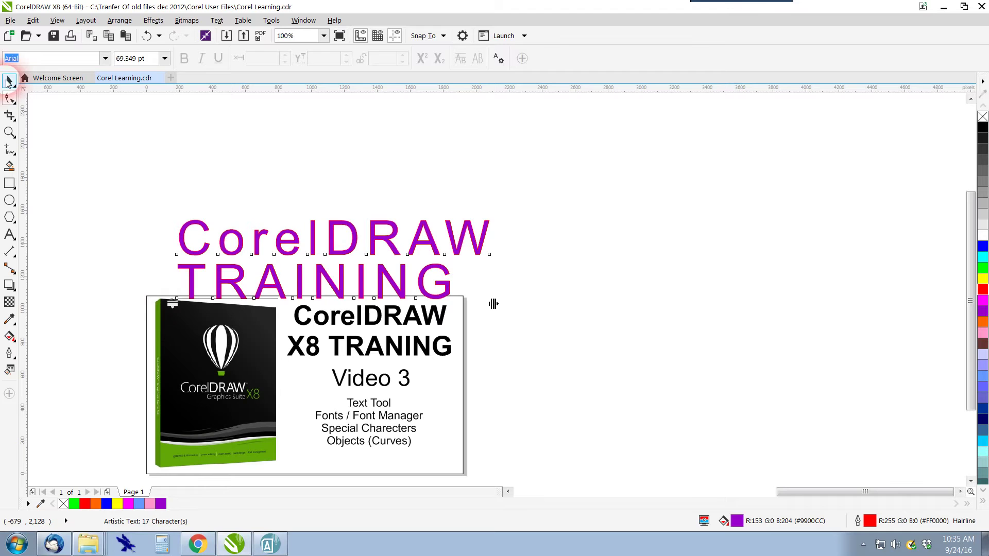
left_click(9, 80)
left_click_drag(302, 256, 325, 197)
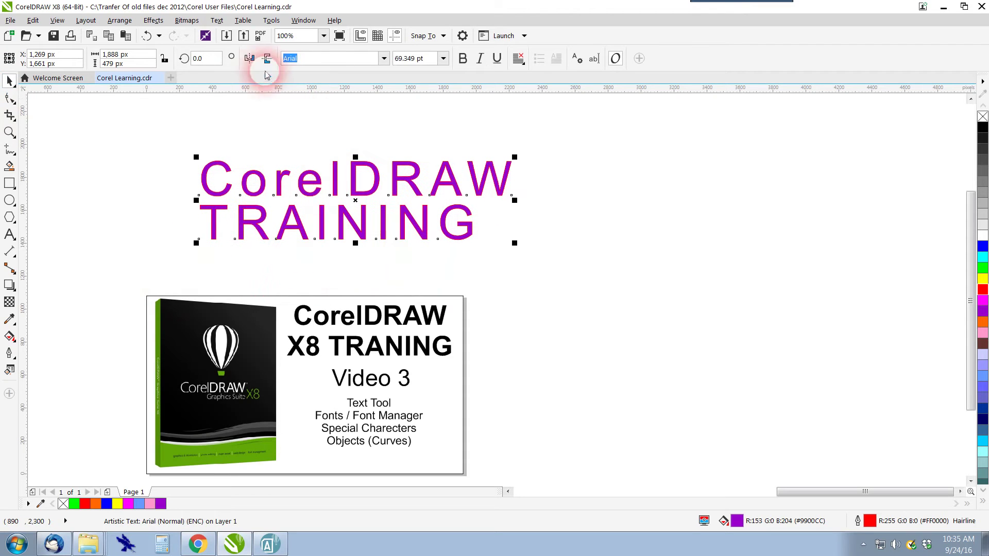
left_click(224, 23)
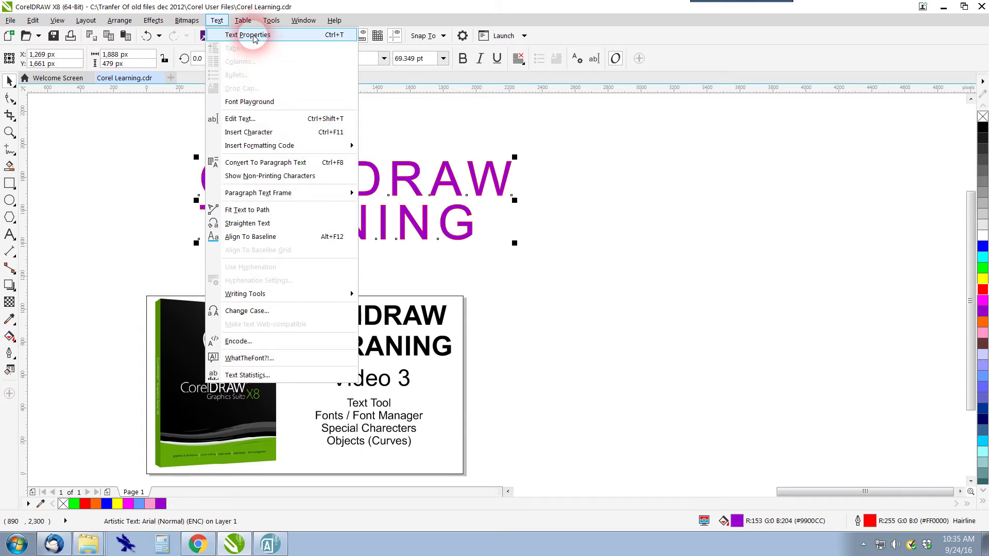
left_click(282, 35)
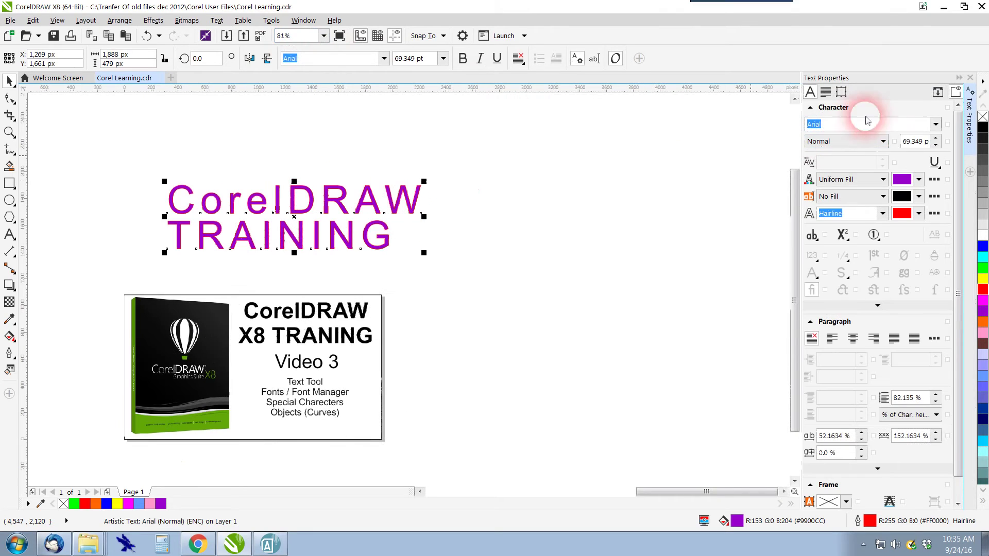
left_click(825, 92)
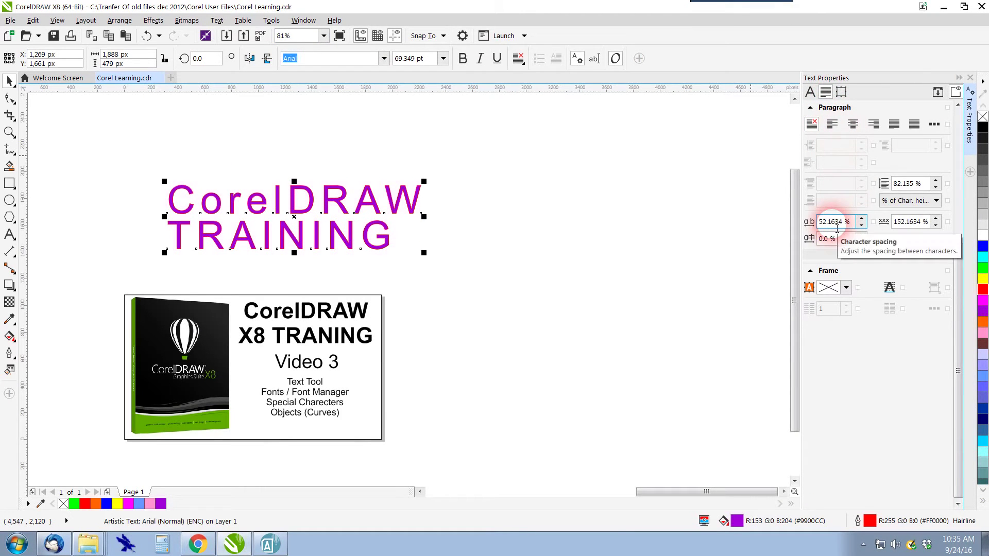
left_click(906, 229)
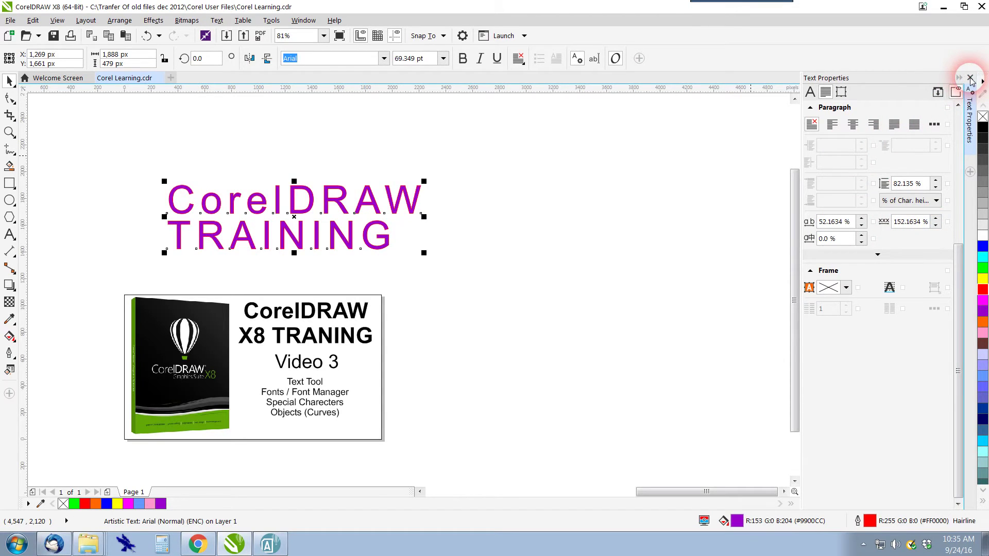
left_click(970, 78)
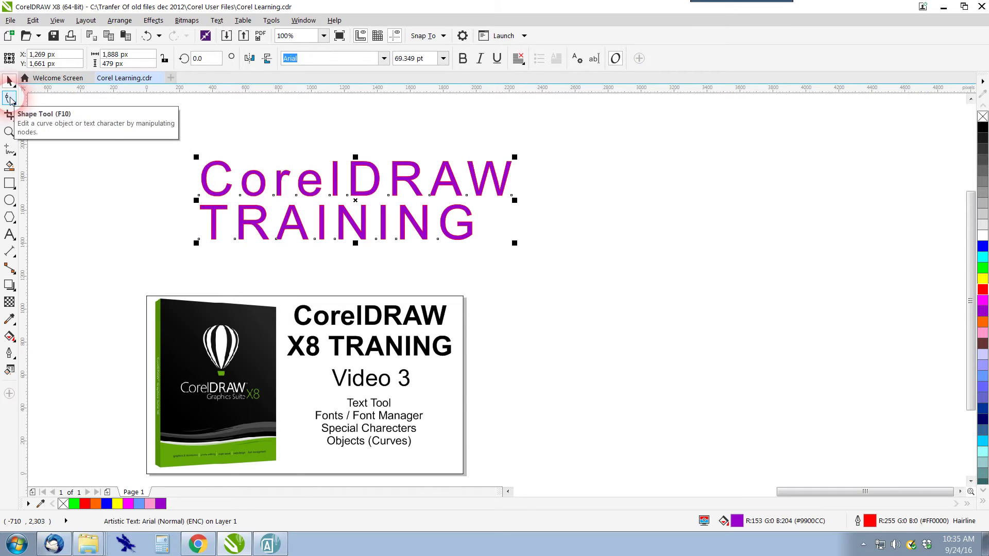
left_click(9, 81)
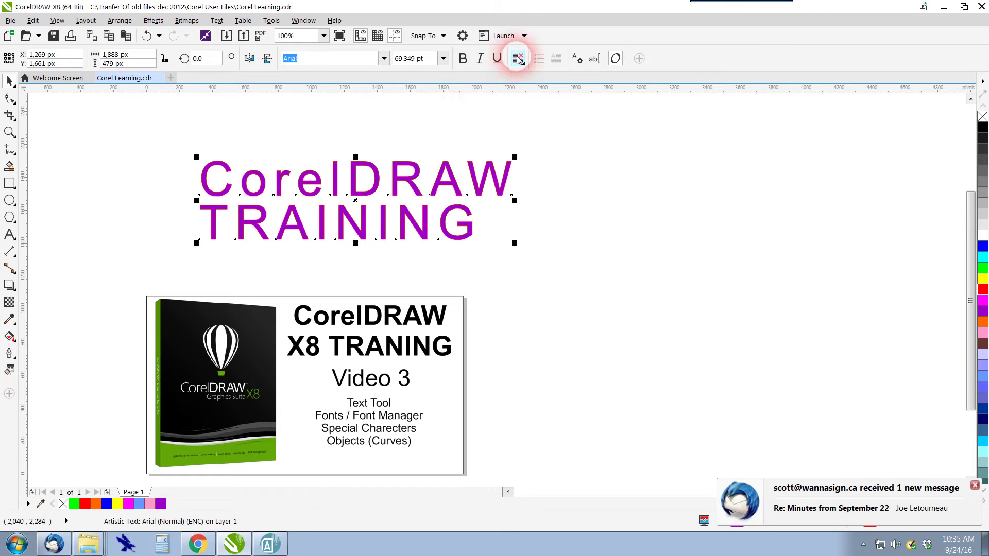
Set the CorelDRAW TRAINING heading to Arial Bold-Italic with centre alignment.
left_click(463, 59)
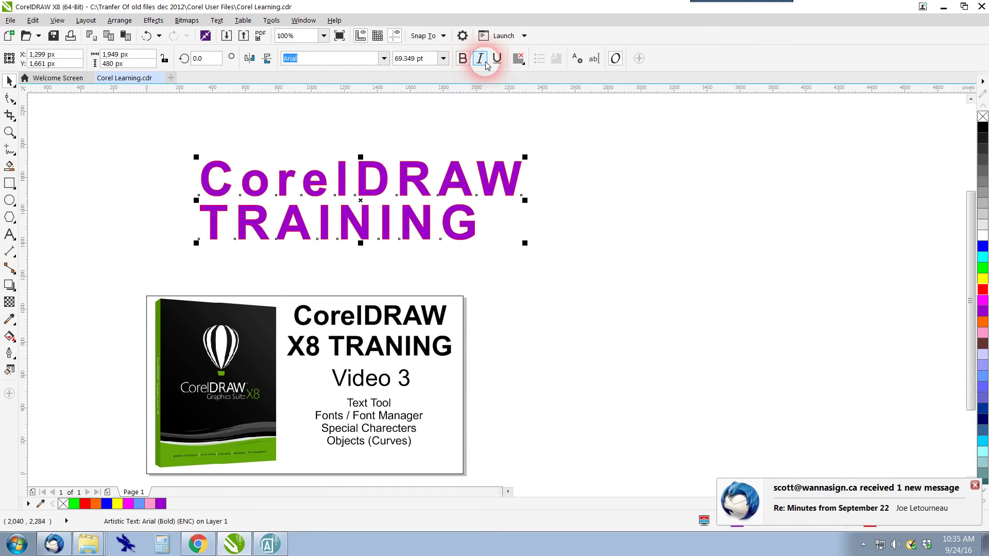
left_click(480, 59)
left_click(518, 59)
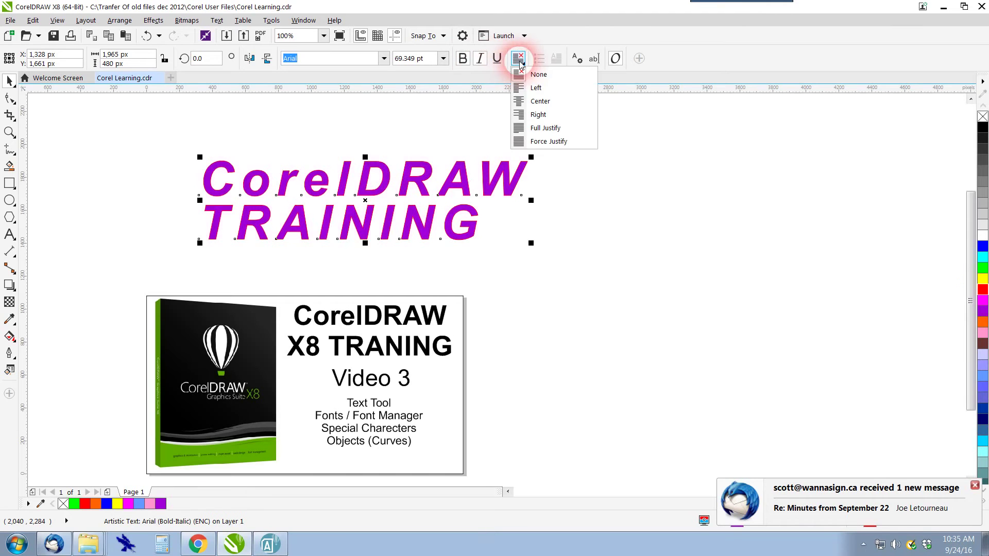
left_click(542, 97)
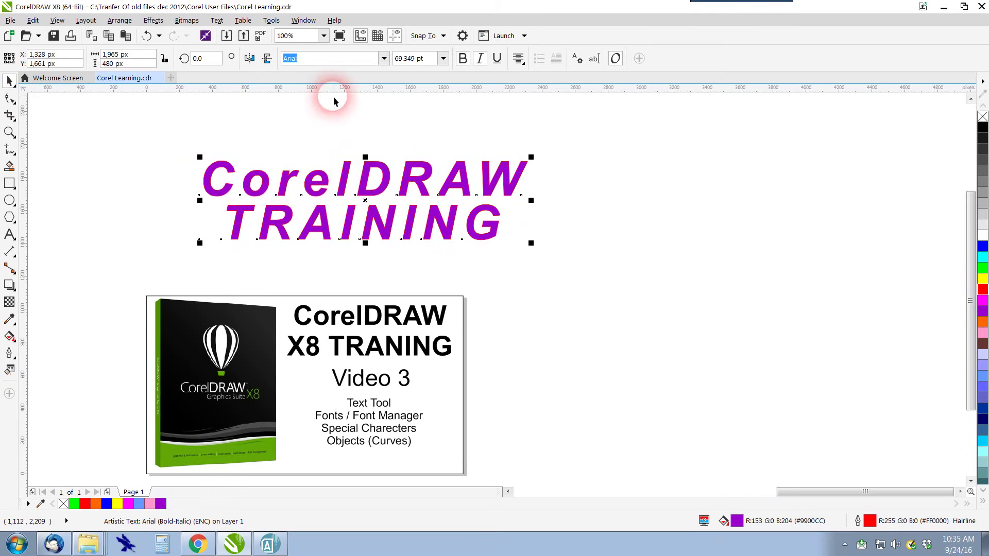
Change the heading's font to ArtBrush.
left_click(384, 58)
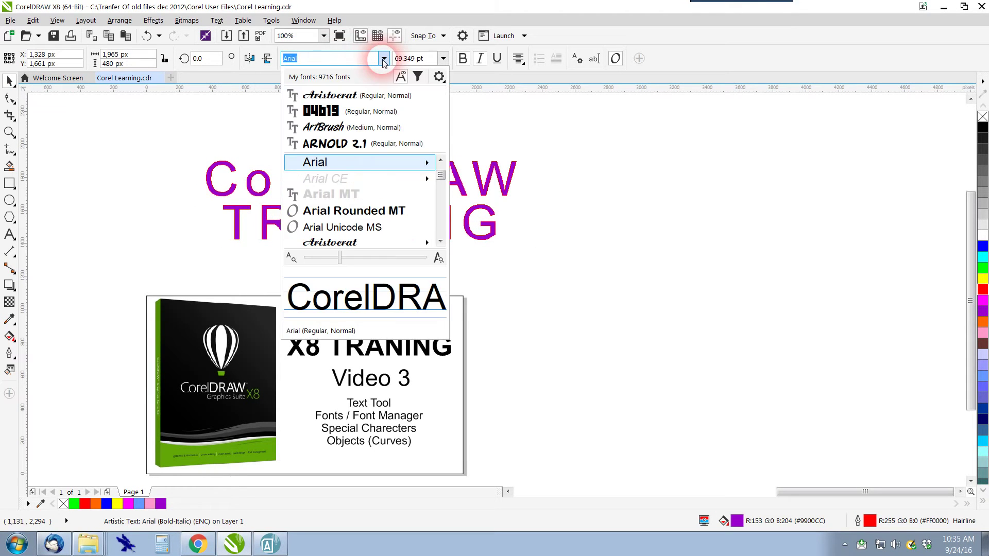
scroll(354, 180, "down", 3)
scroll(355, 199, "down", 1)
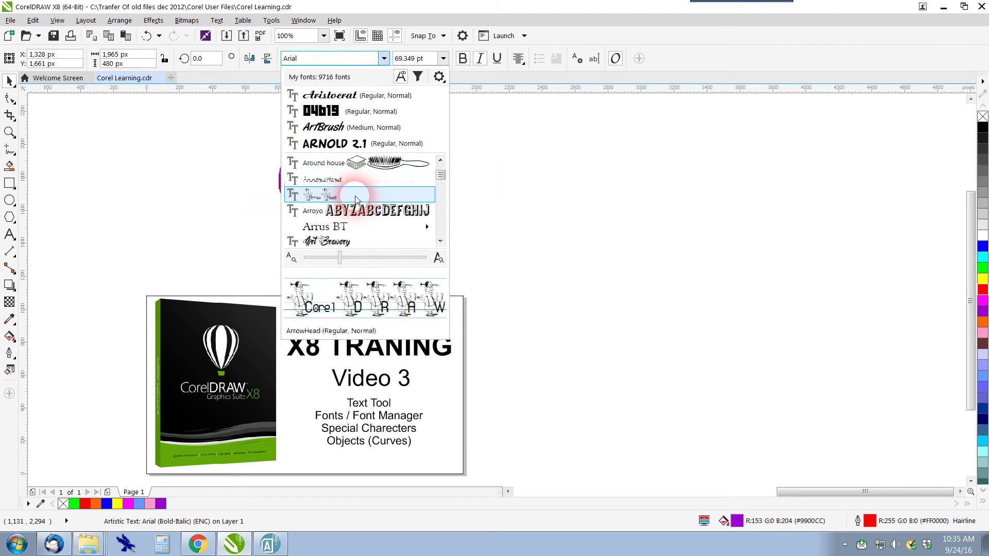
scroll(356, 201, "down", 1)
key("Escape")
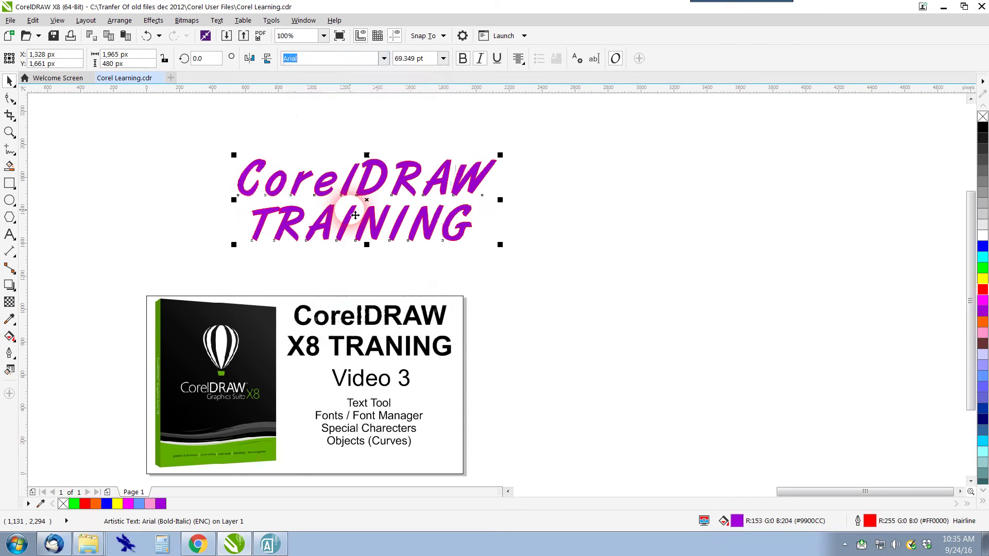
scroll(447, 180, "up", 1)
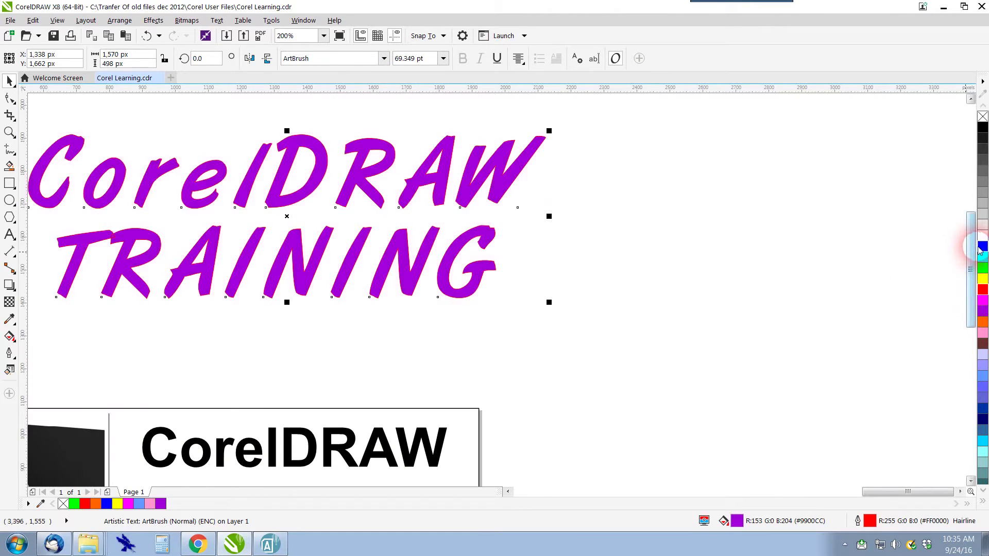
scroll(341, 264, "down", 1)
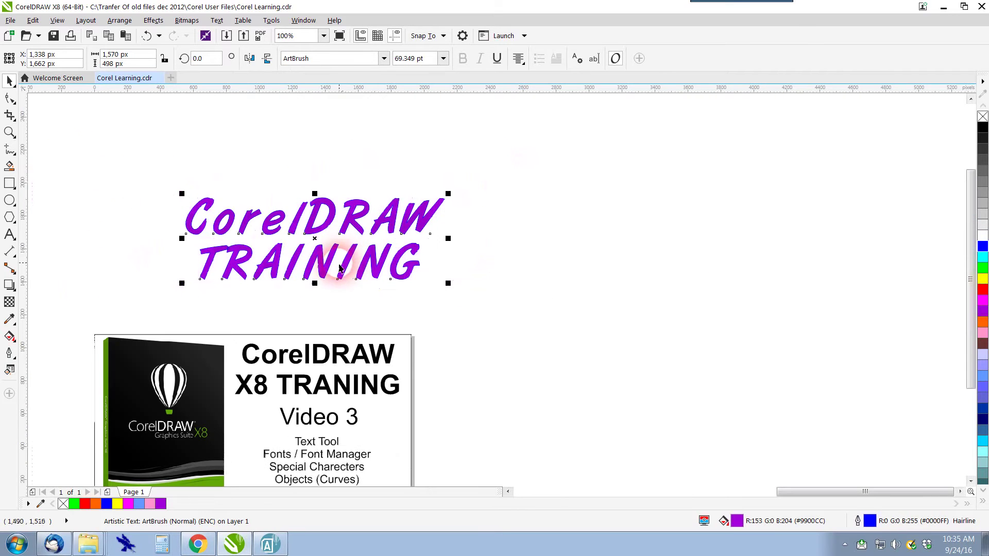
Give the heading a 3 pt blue outline, then deselect it.
double_click(870, 521)
left_click(424, 196)
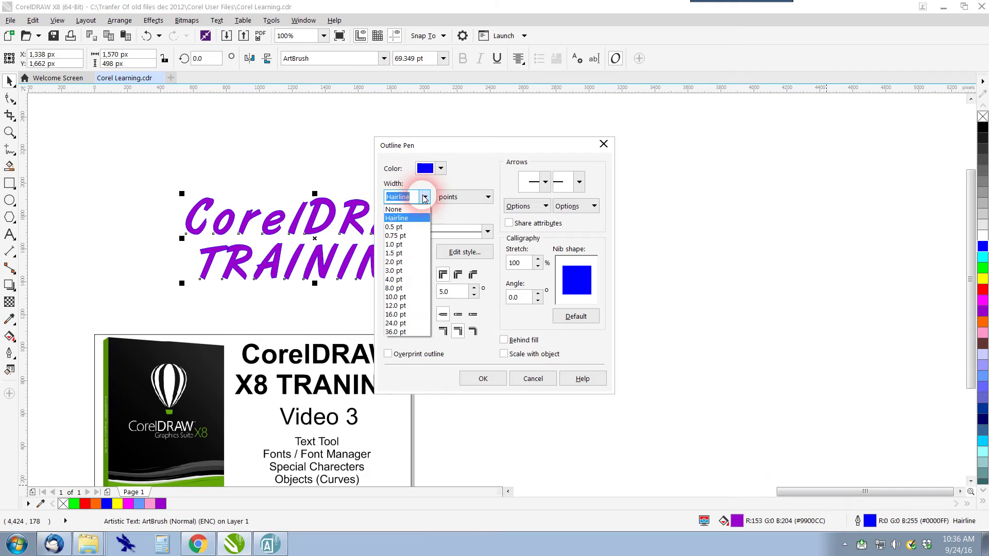
left_click(421, 259)
left_click(473, 378)
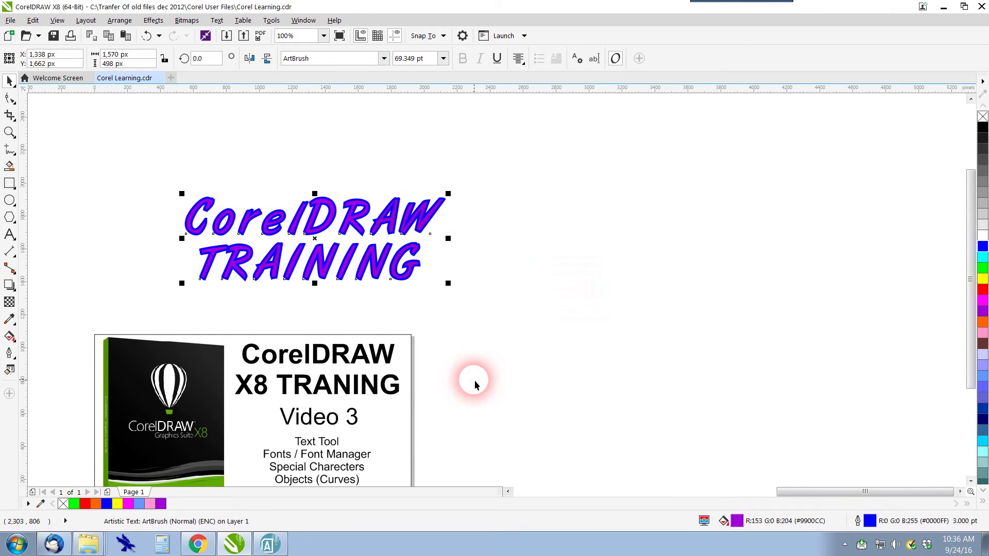
left_click(493, 344)
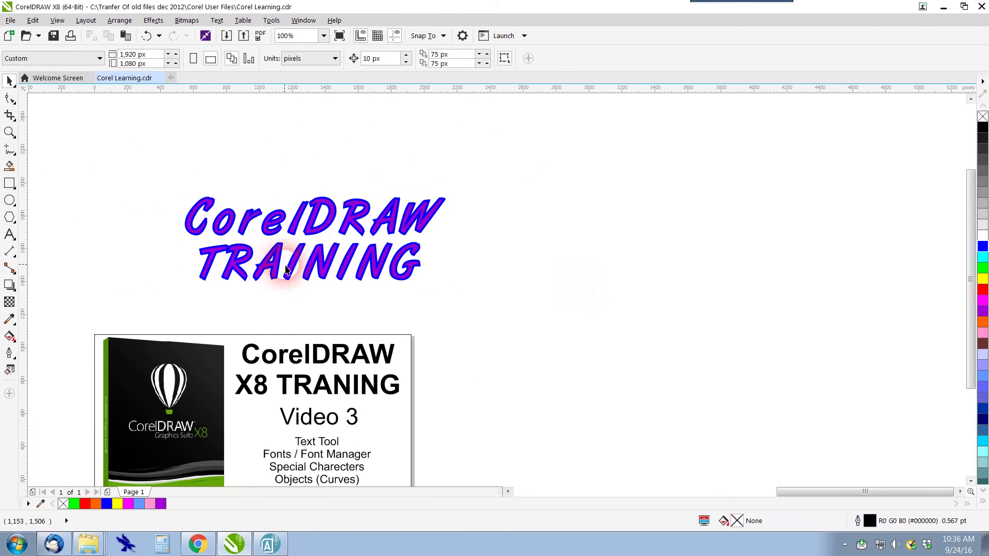
left_click(293, 273)
left_click(138, 243)
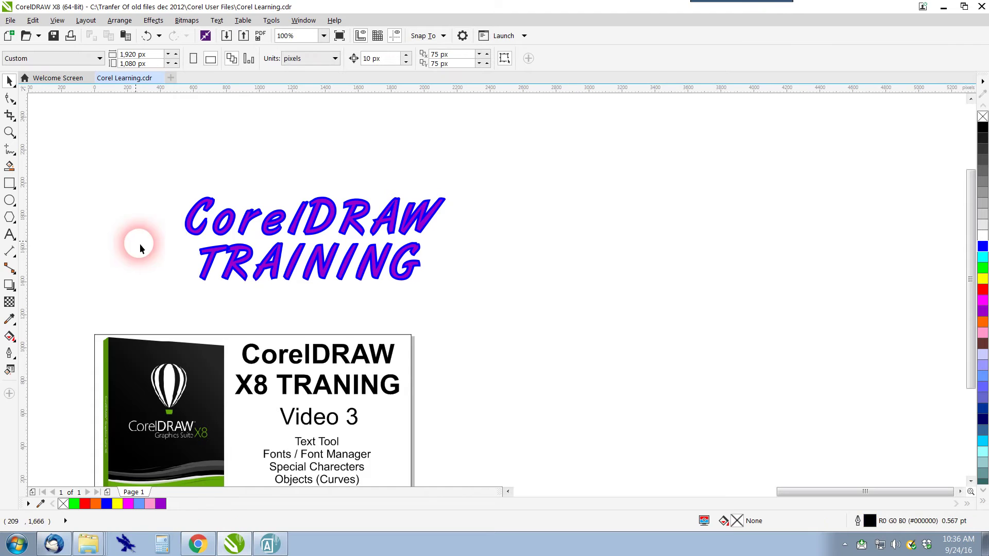
scroll(226, 282, "down", 2)
left_click(233, 229)
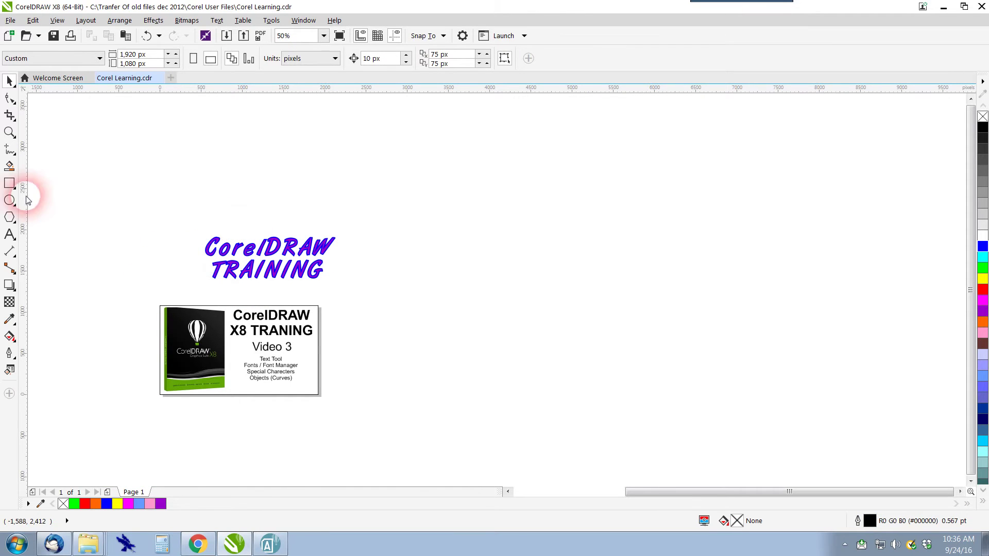
Draw a tall, narrow unfilled ellipse to the right of the heading.
left_click(9, 200)
left_click_drag(360, 225, 447, 384)
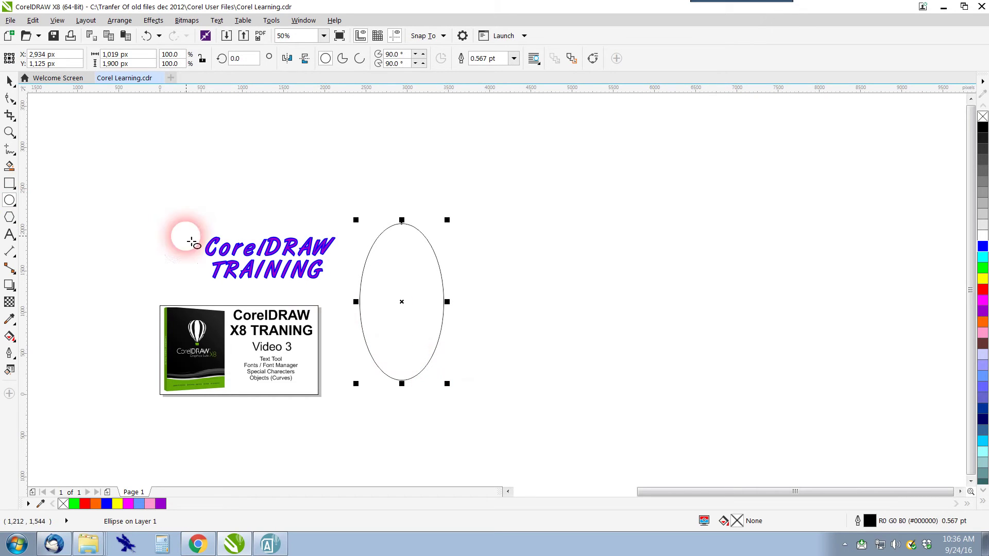
left_click(9, 234)
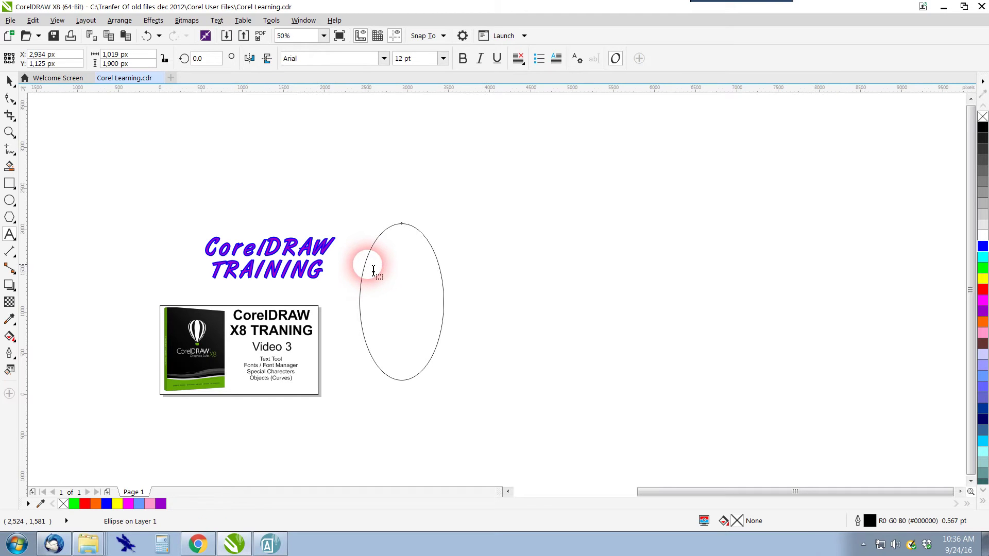
Flow placeholder paragraph text inside the ellipse and set it to Arial 40 pt.
left_click(373, 271)
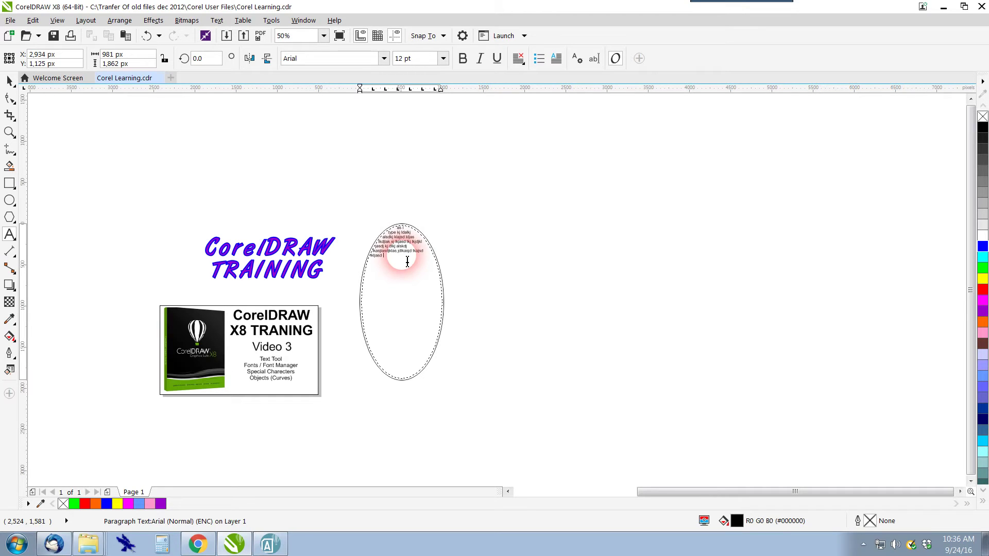
left_click_drag(407, 262, 405, 232)
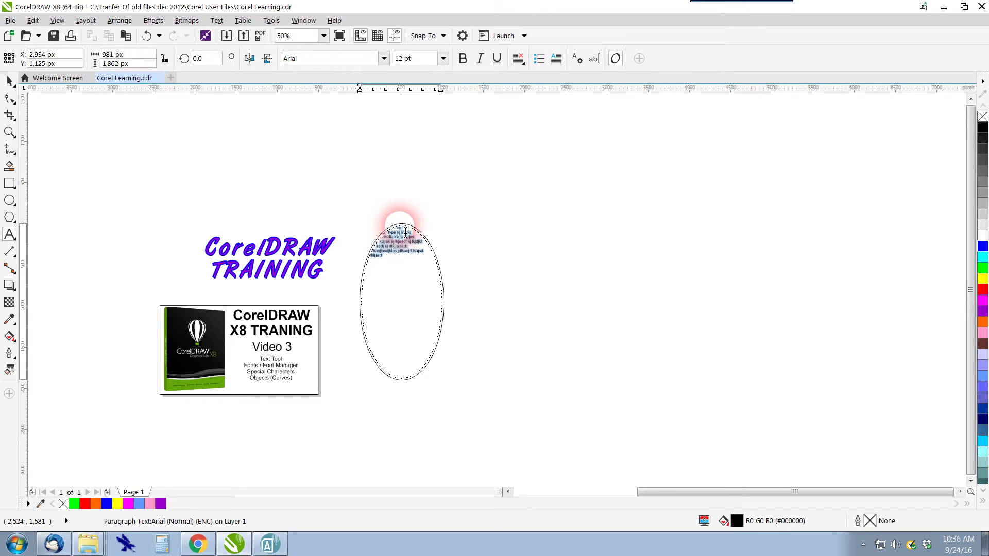
left_click(412, 59)
type("40")
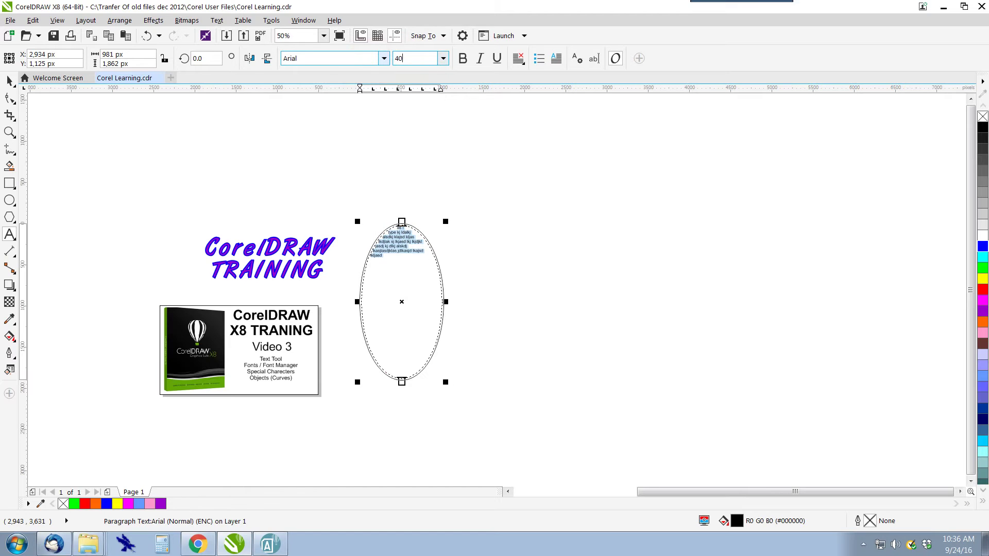
key("Return")
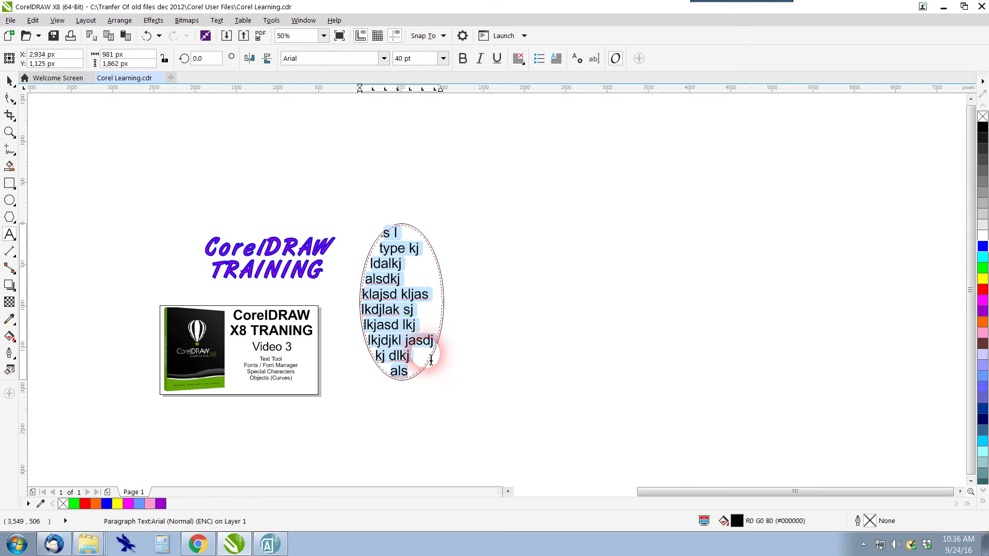
left_click(10, 83)
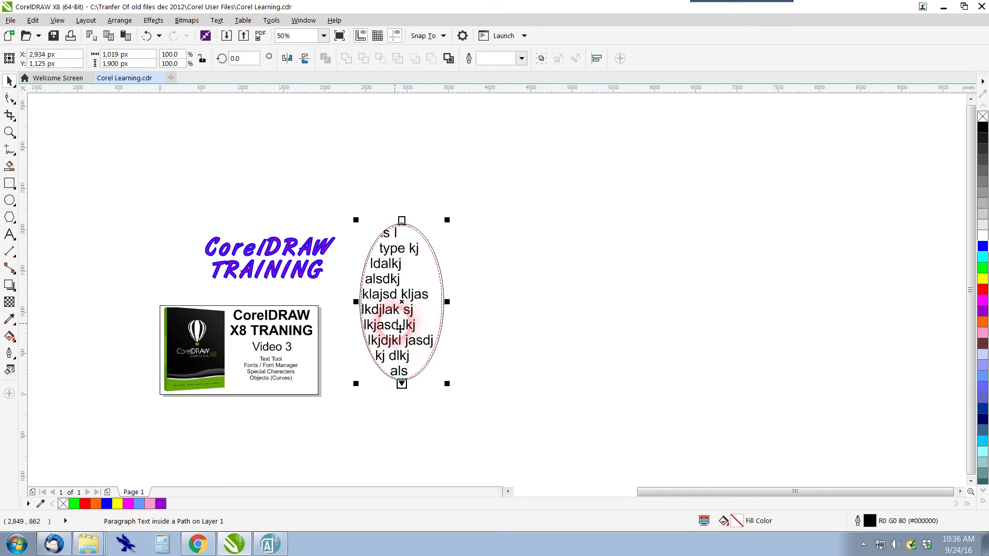
Undo the size change and extend the ellipse text with extra lines ending in COREL.
key("ctrl+z")
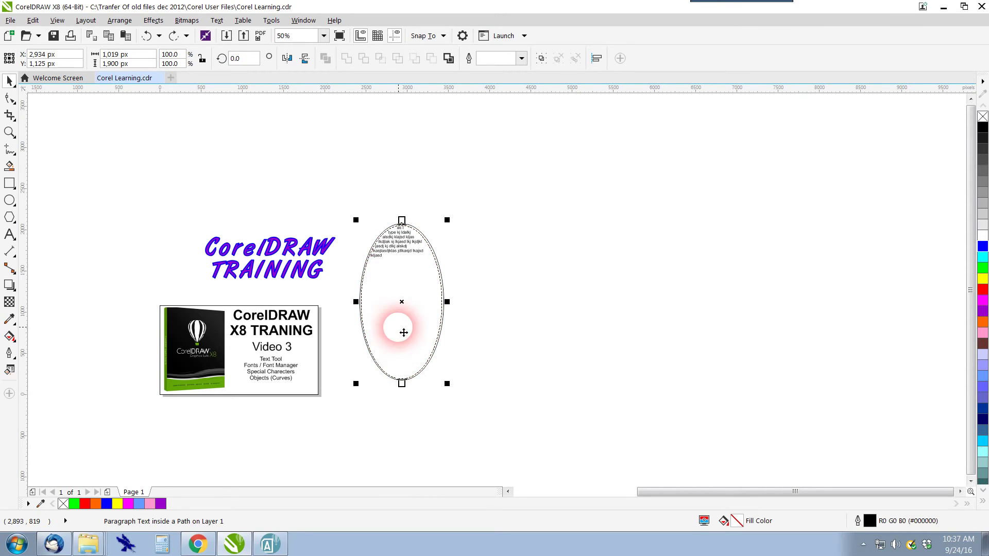
left_click(387, 260)
scroll(390, 257, "up", 2)
double_click(391, 256)
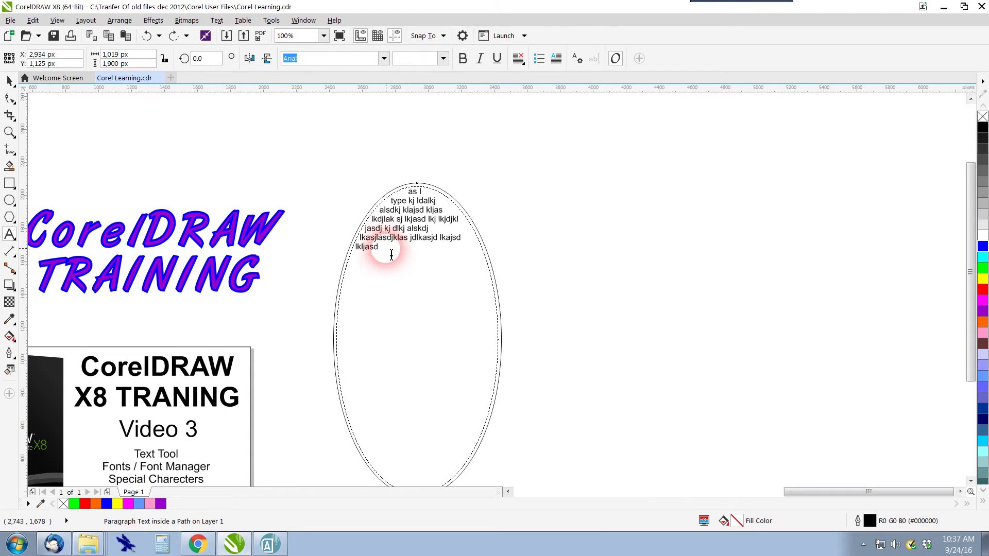
left_click(431, 256)
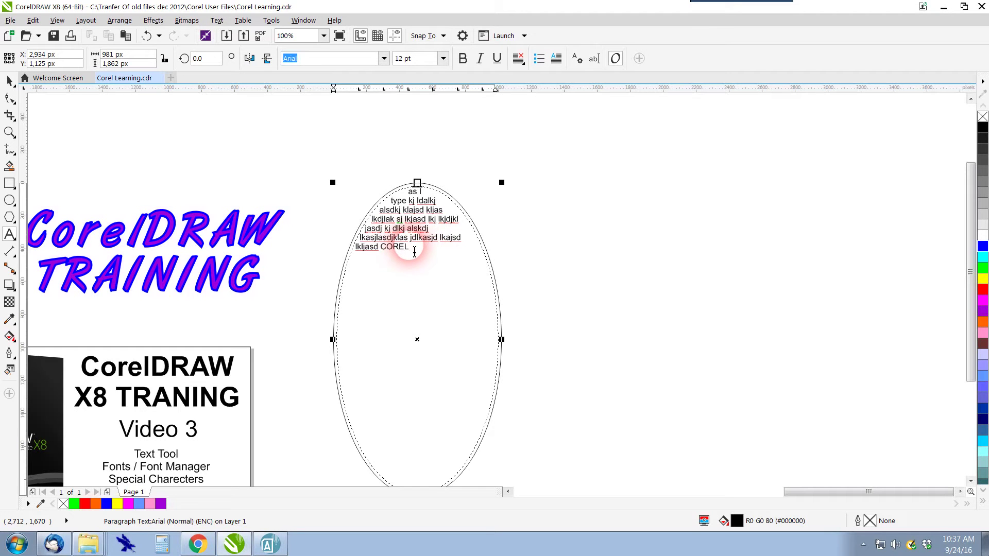
left_click_drag(422, 257, 412, 106)
Set all the ellipse text to 40 pt and check how it fits.
left_click(418, 59)
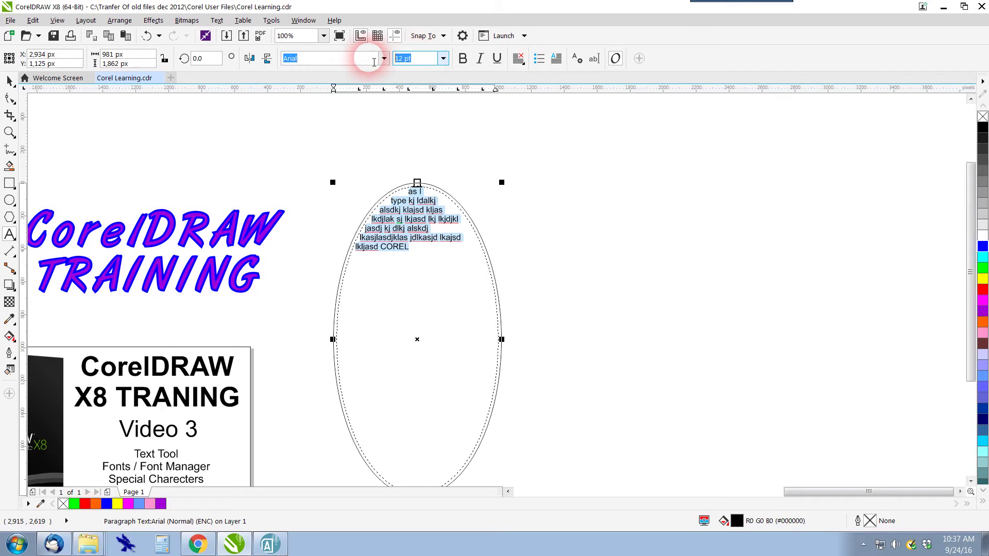
type("40")
key("Return")
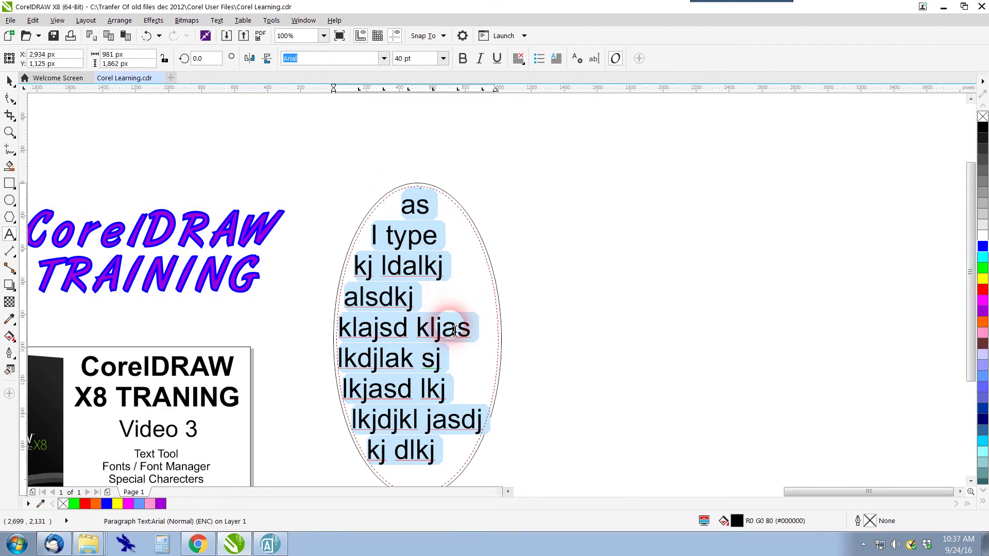
scroll(448, 371, "down", 2)
scroll(459, 437, "down", 1)
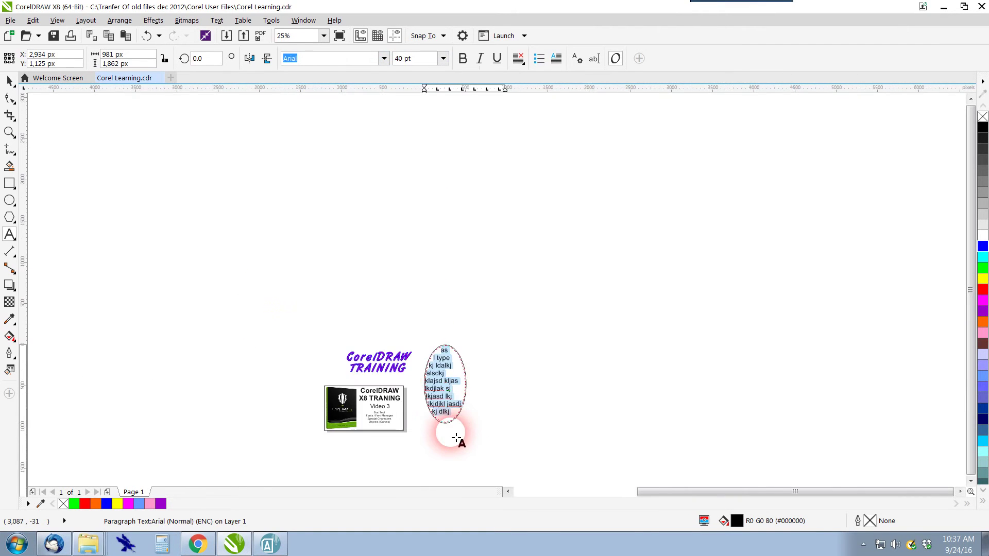
scroll(446, 440, "up", 1)
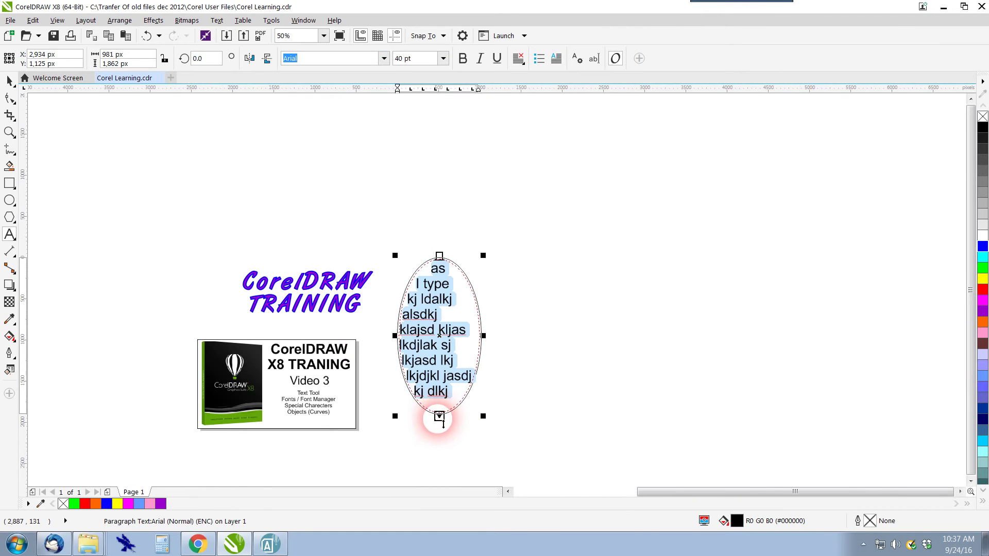
scroll(445, 428, "down", 1)
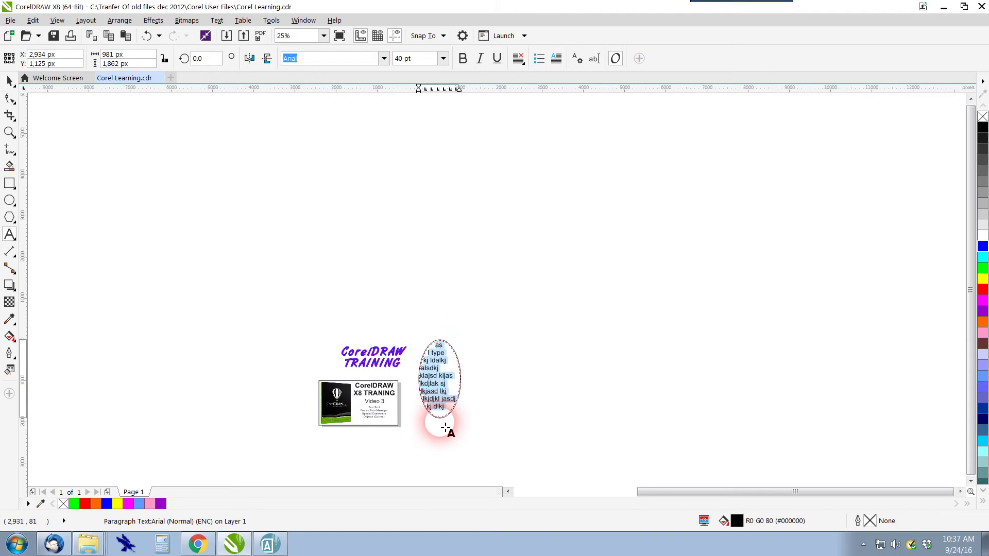
scroll(446, 427, "up", 1)
scroll(445, 427, "up", 1)
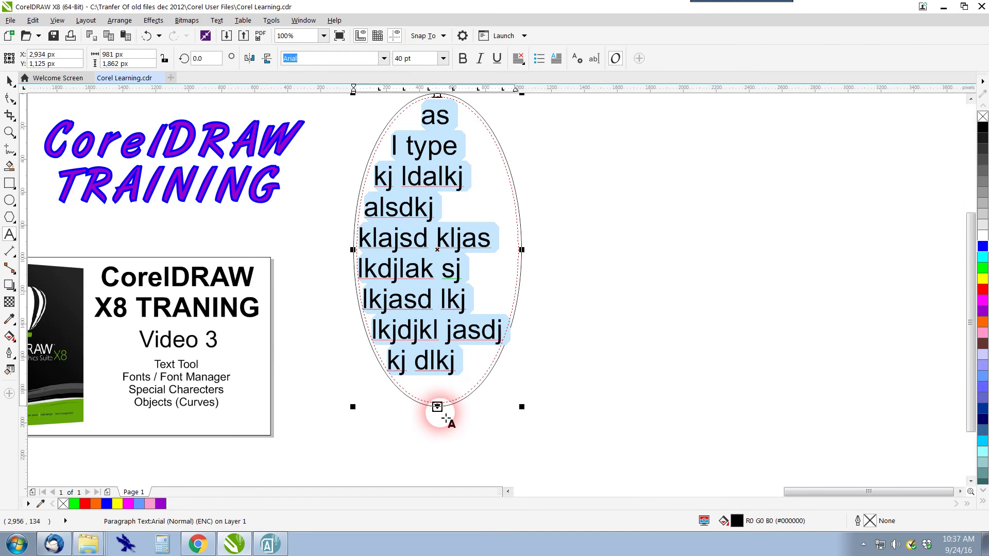
scroll(452, 405, "down", 1)
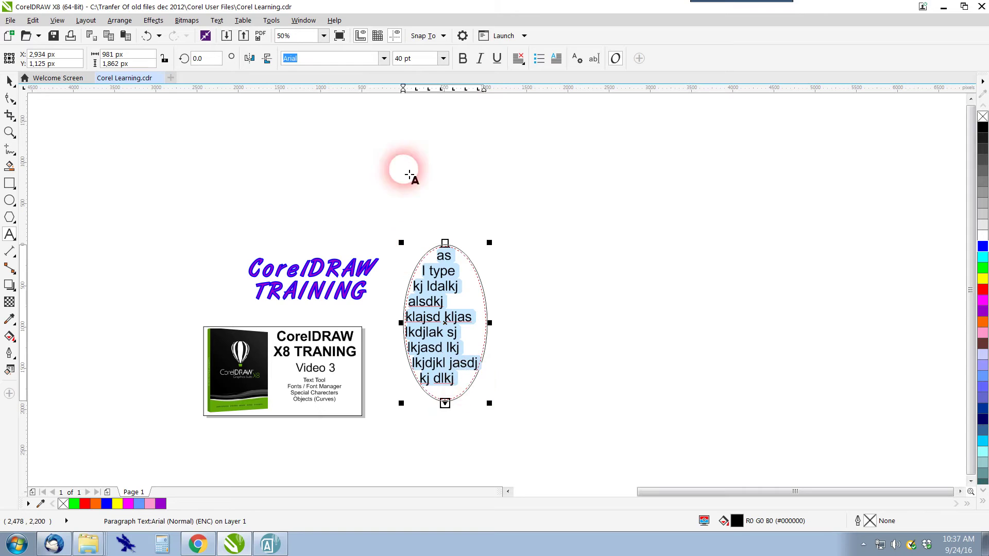
Reduce the ellipse text to 30 pt so every line fits inside the oval.
left_click(418, 58)
type("30")
key("Return")
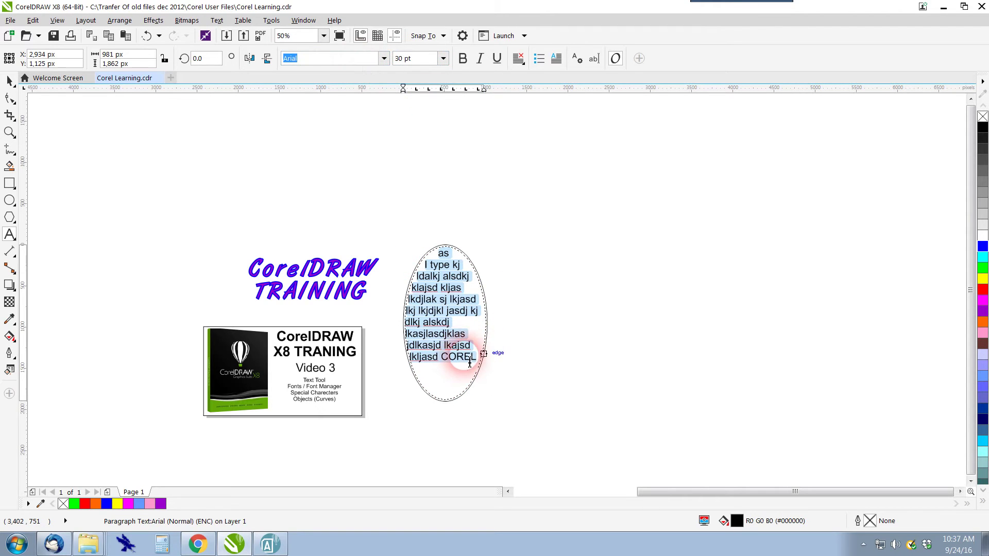
left_click(10, 80)
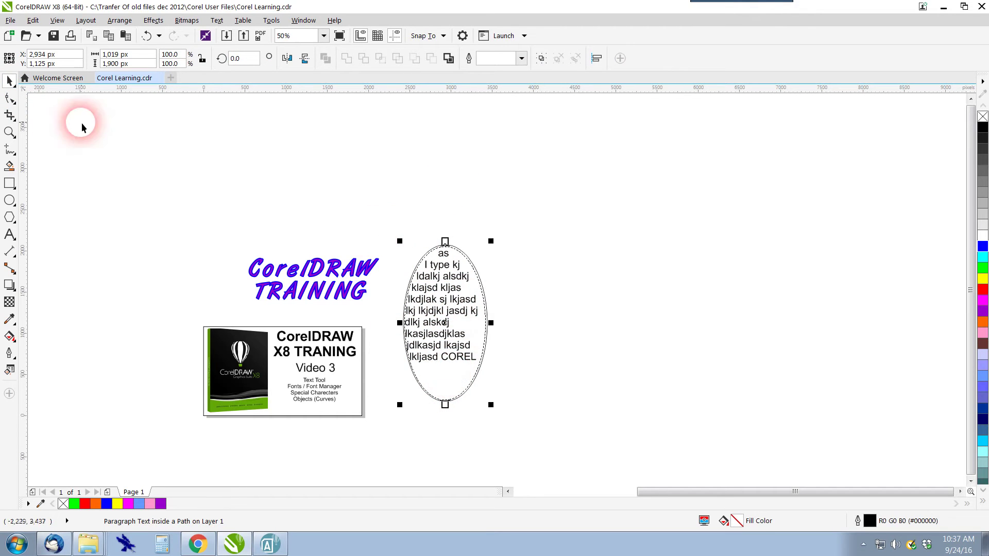
Centre the paragraph text inside the ellipse with the Center alignment option.
left_click(466, 306)
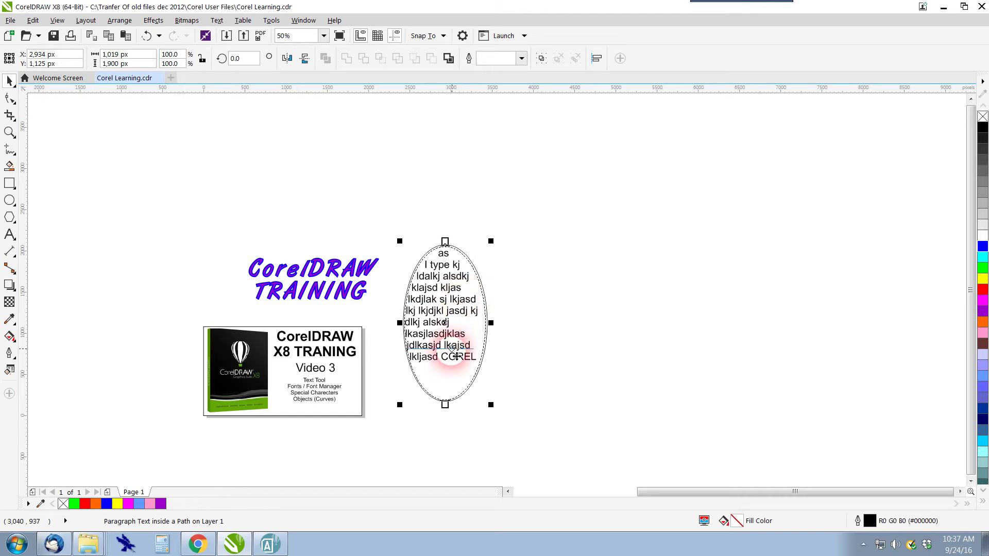
double_click(476, 359)
left_click_drag(478, 362, 419, 195)
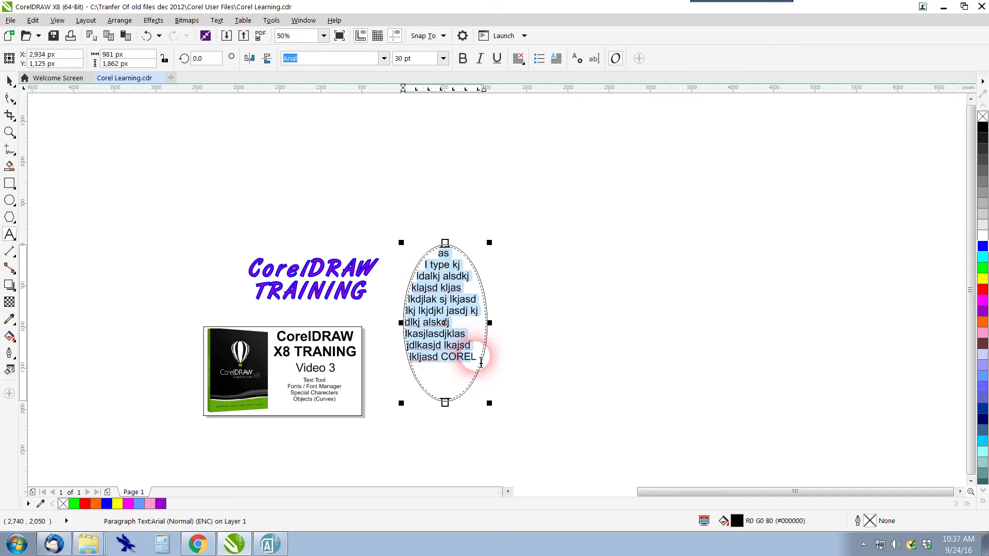
left_click(433, 274)
left_click_drag(442, 267, 490, 380)
left_click(518, 58)
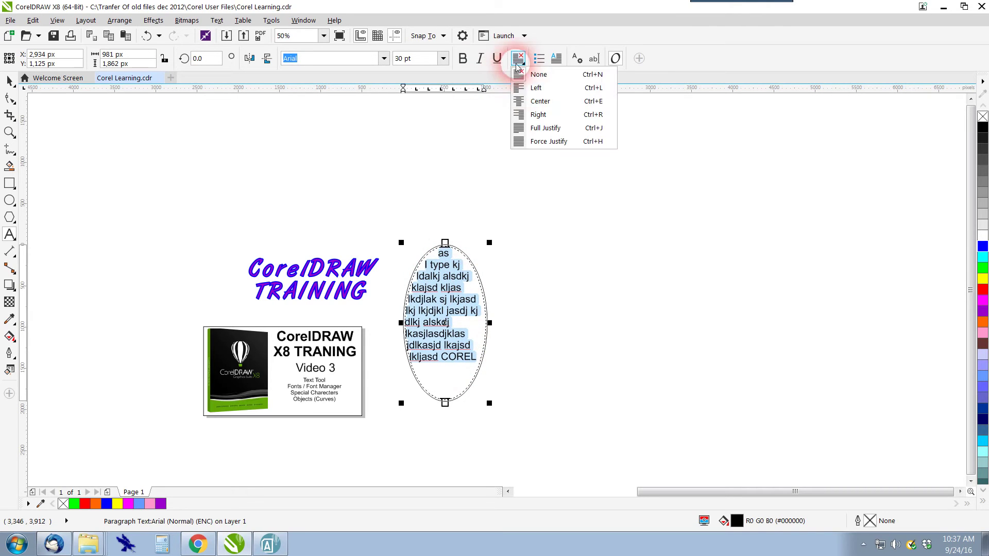
left_click(537, 101)
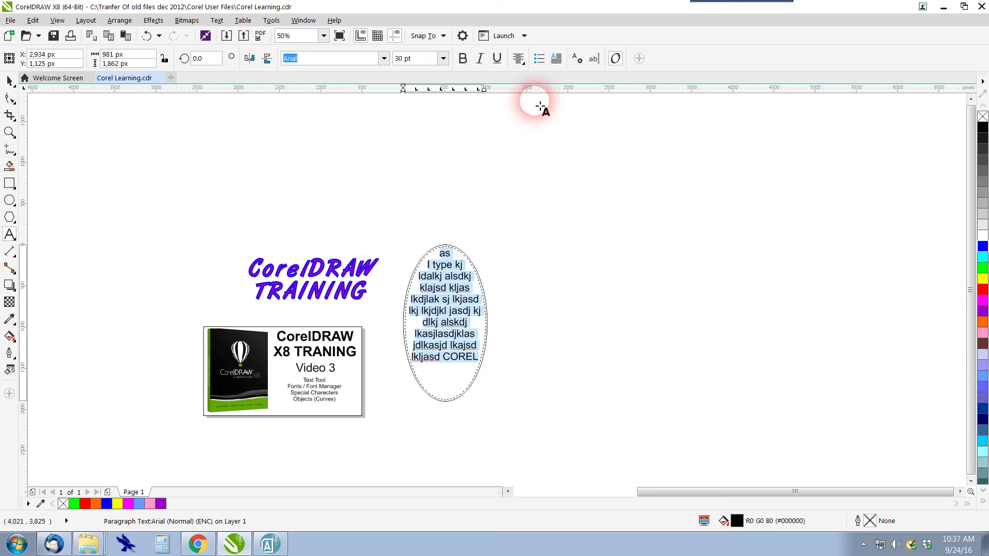
left_click(458, 263)
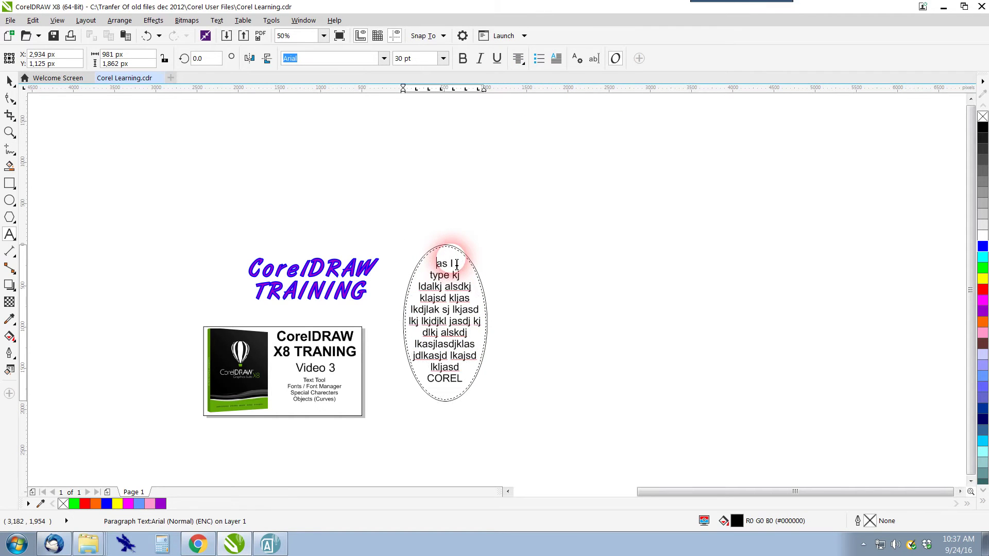
left_click(9, 81)
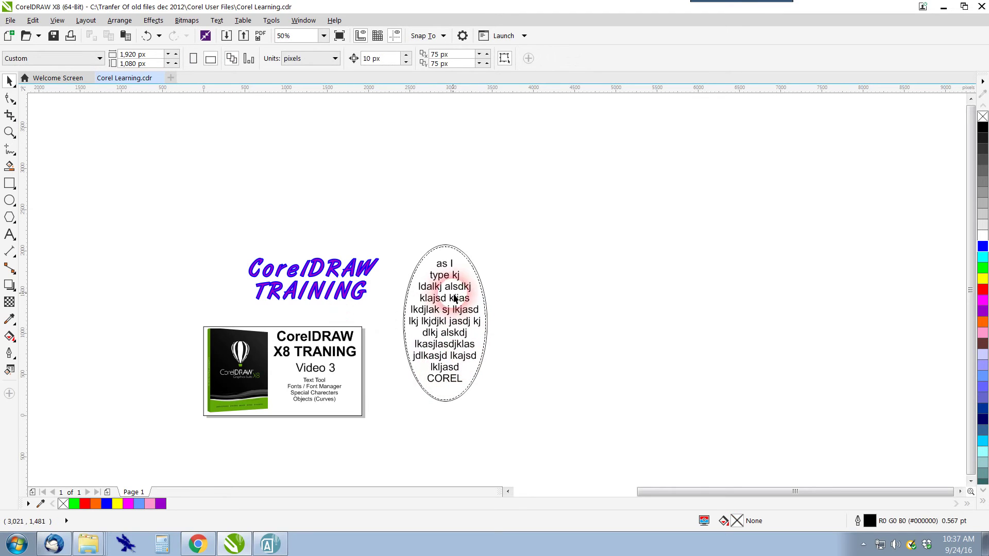
Enlarge the text-filled ellipse proportionally so its text flows in wider lines.
left_click(453, 246)
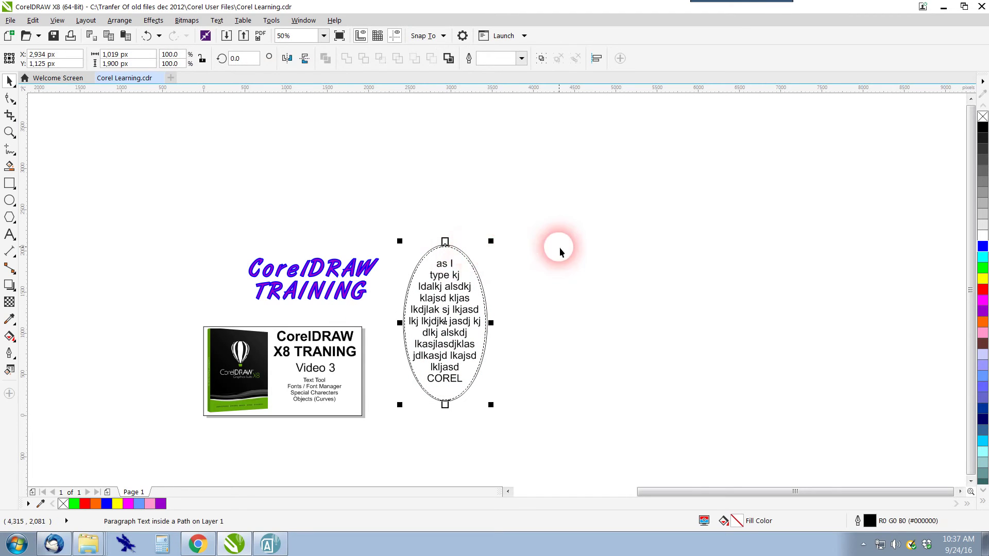
left_click(559, 249)
left_click(463, 255)
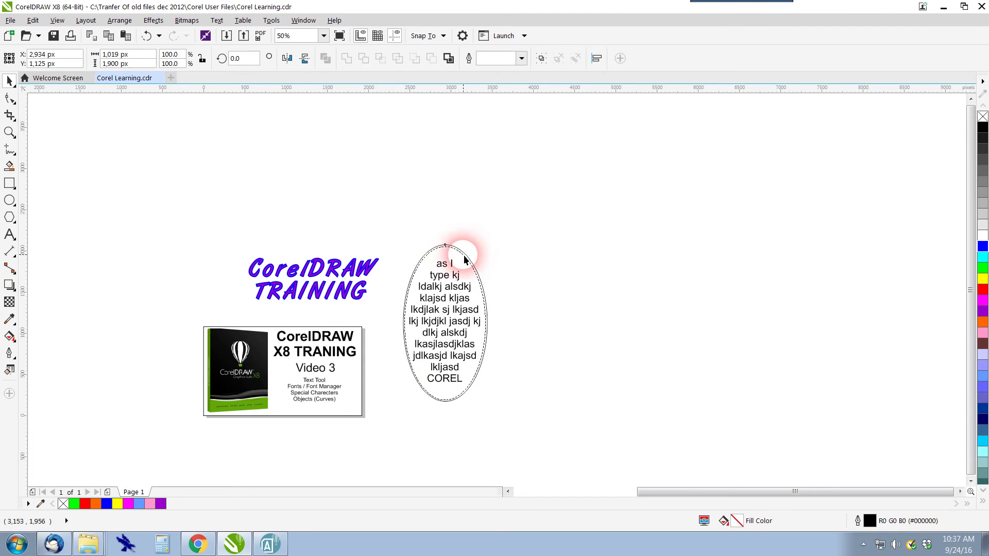
left_click_drag(493, 248, 600, 162)
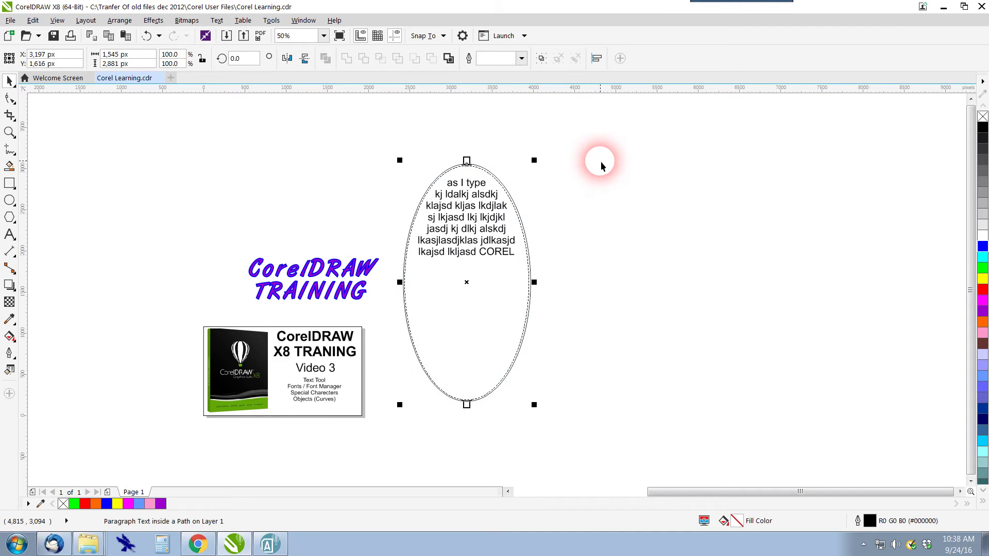
left_click(484, 237)
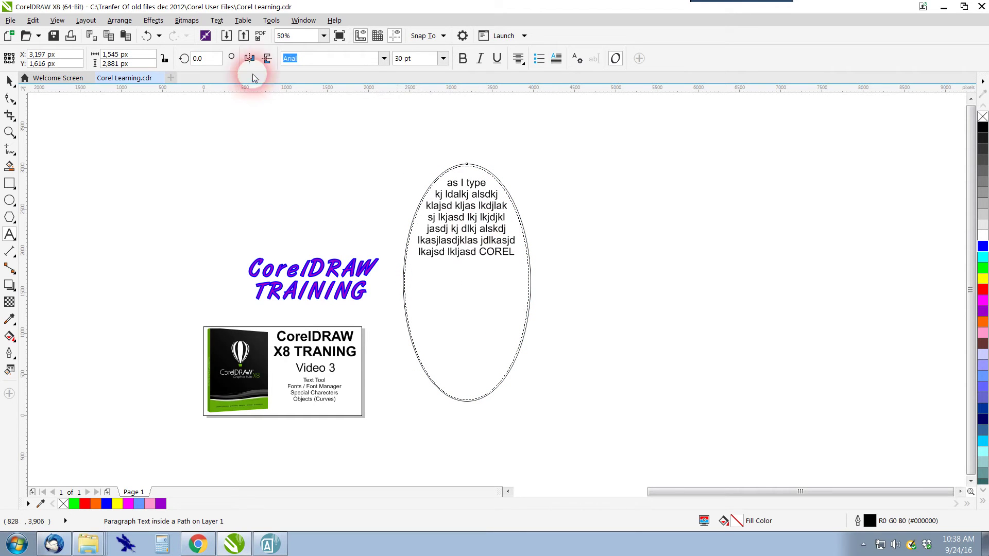
left_click(296, 58)
left_click(10, 80)
left_click(238, 221)
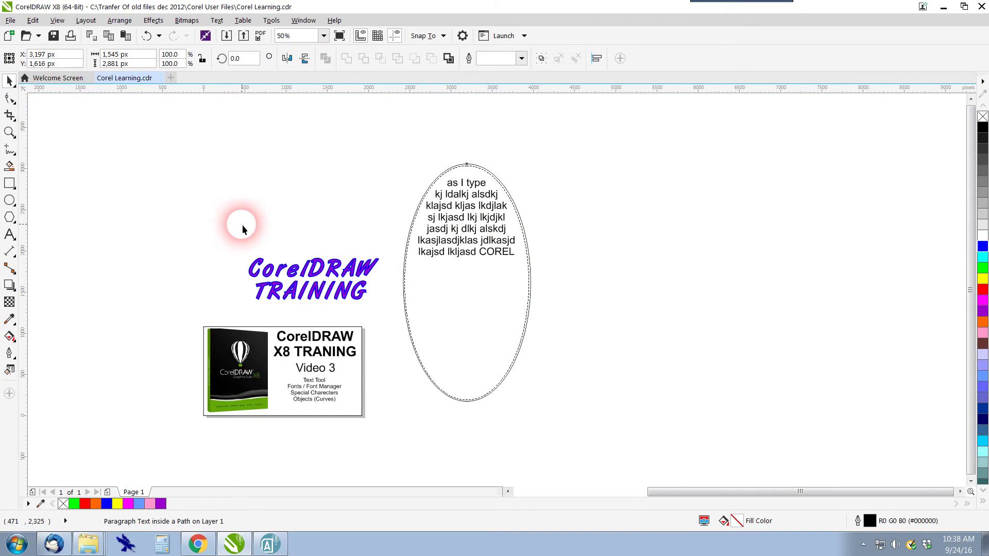
left_click(294, 273)
left_click(72, 223)
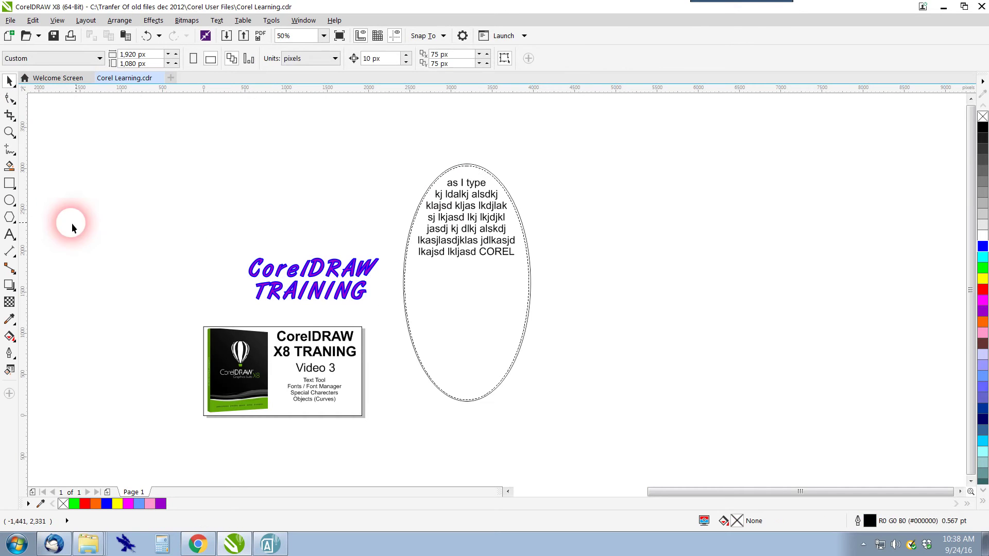
left_click(9, 235)
Draw an ellipse around the TEST text and scale both up together.
left_click(269, 187)
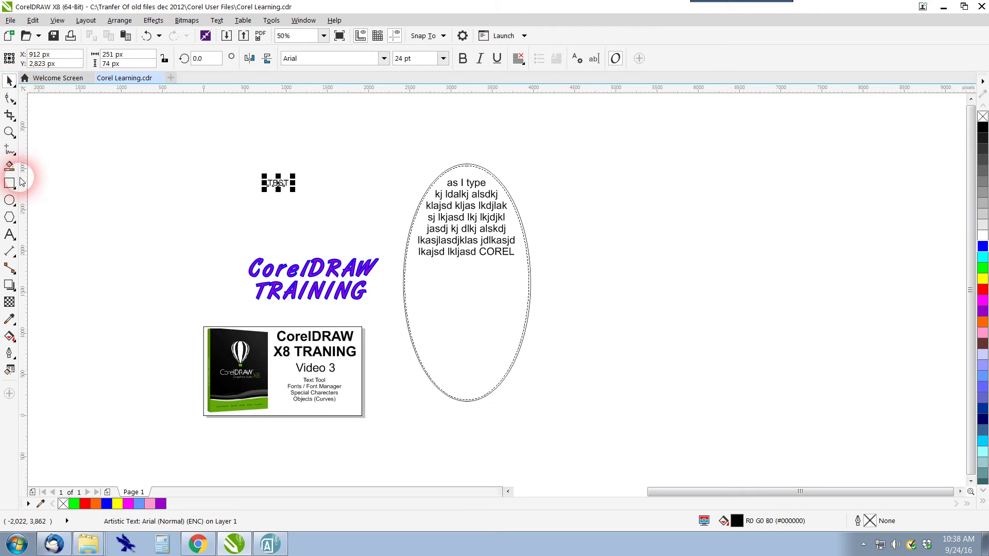
left_click(12, 202)
left_click_drag(234, 159, 323, 210)
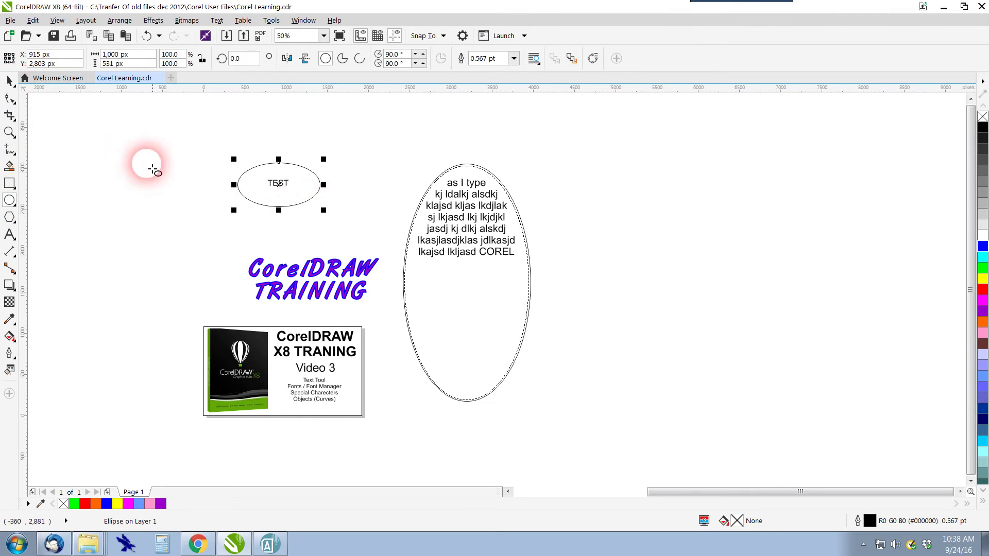
left_click(10, 81)
left_click_drag(196, 149, 375, 234)
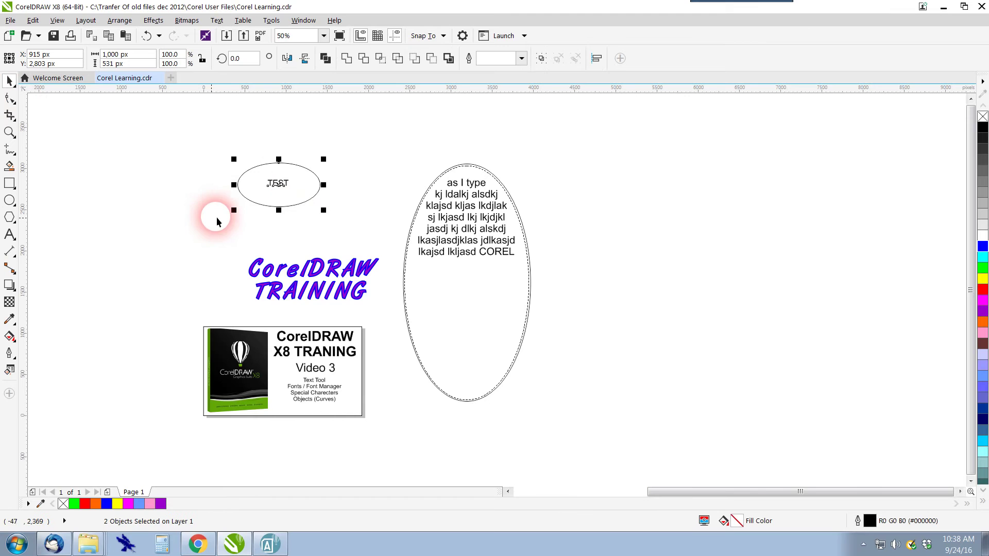
left_click_drag(233, 210, 186, 236)
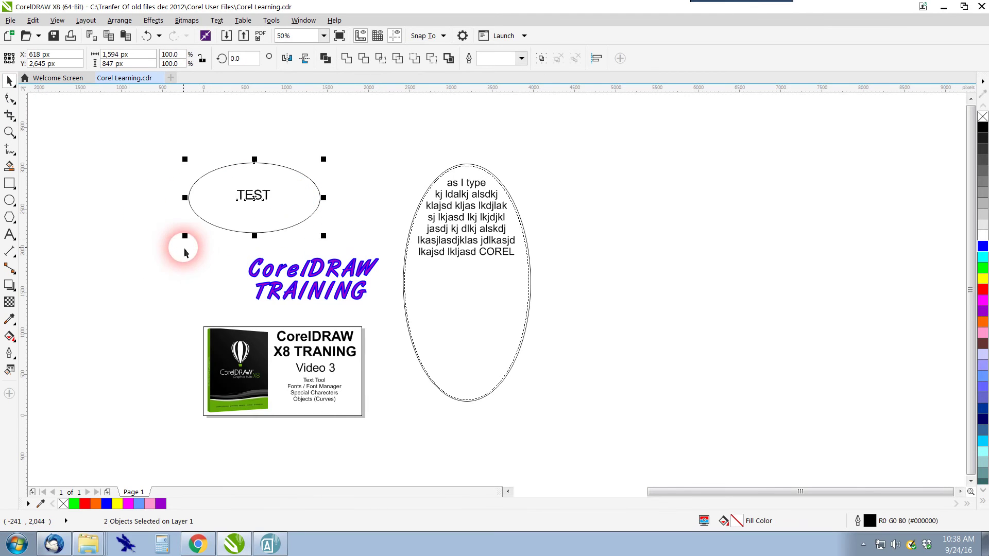
Shrink the text-filled ellipse back down.
left_click_drag(386, 144, 571, 432)
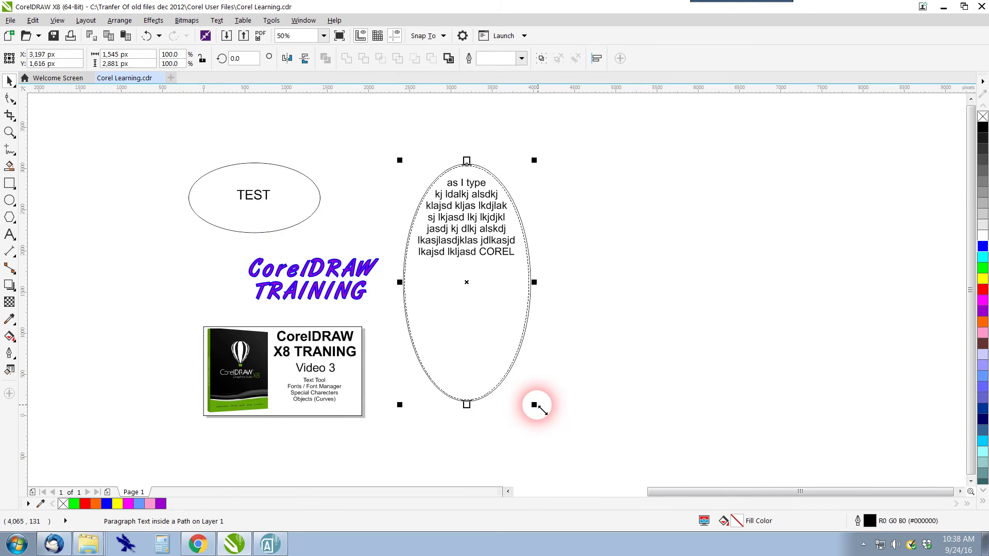
left_click_drag(531, 407, 540, 327)
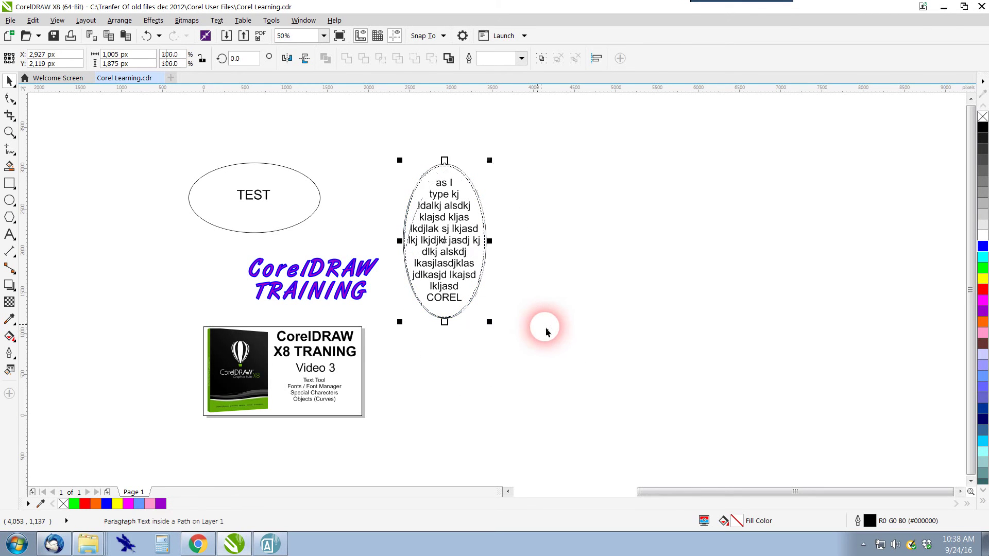
left_click(572, 339)
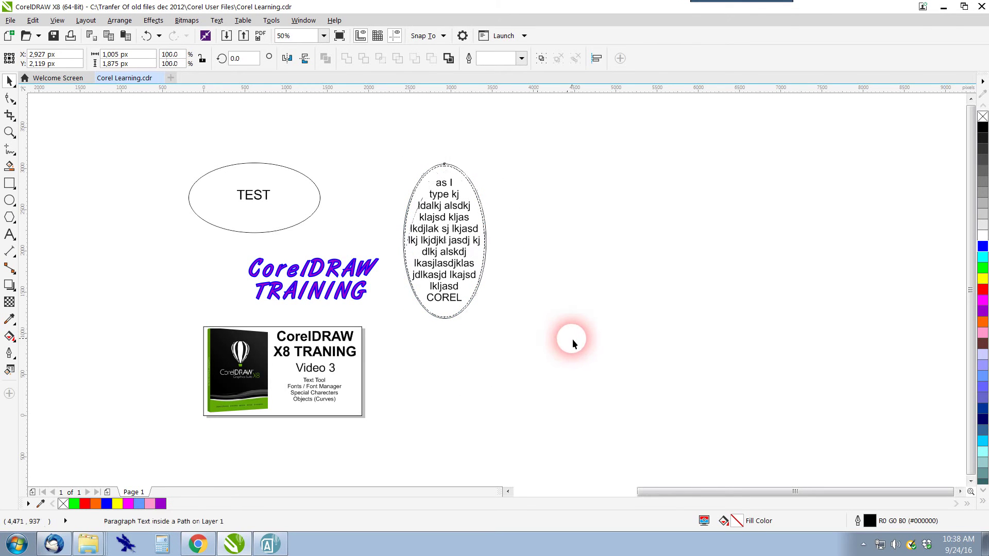
Enlarge the TEST text on its own to about 92.79 pt.
left_click(263, 194)
left_click(283, 173)
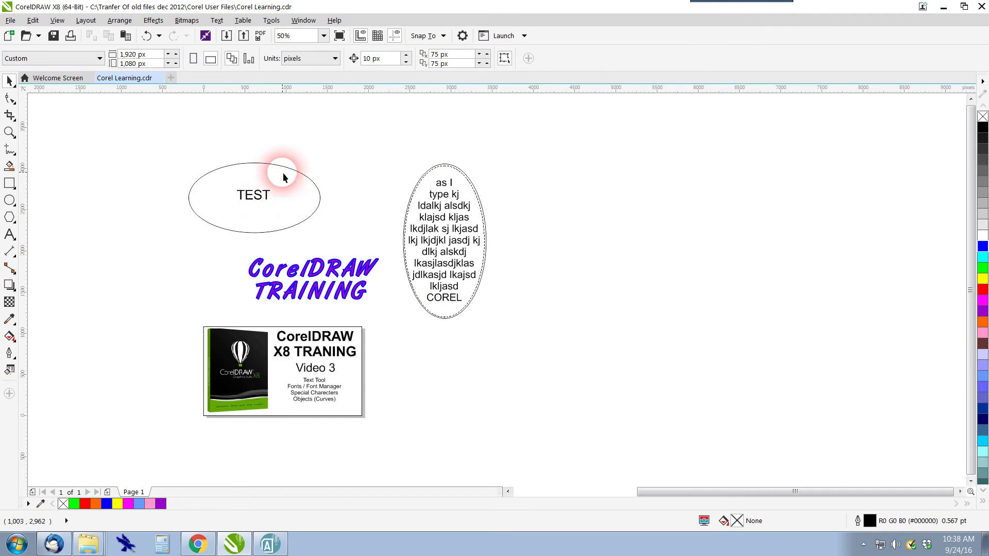
left_click(257, 199)
left_click_drag(274, 185, 223, 185)
left_click_drag(268, 217, 298, 217)
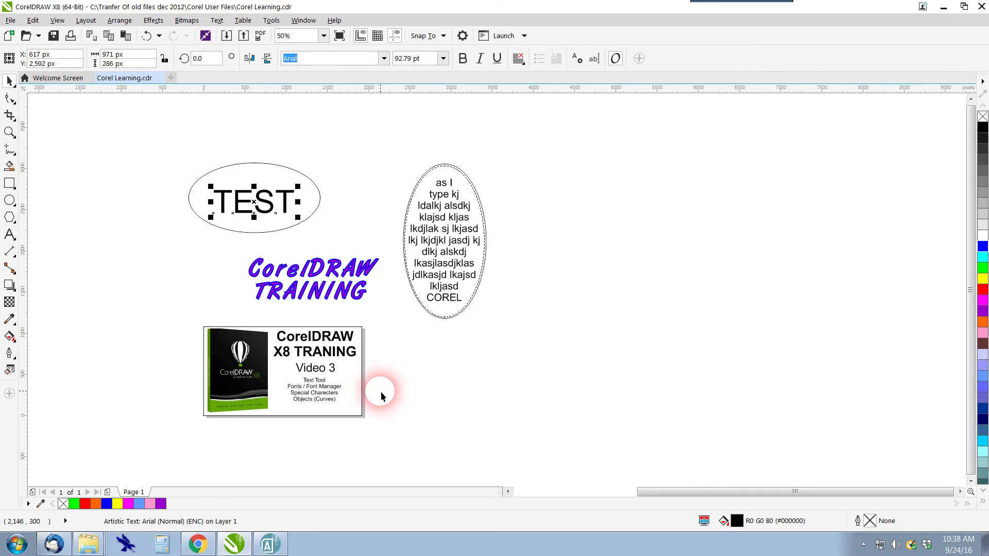
left_click(268, 544)
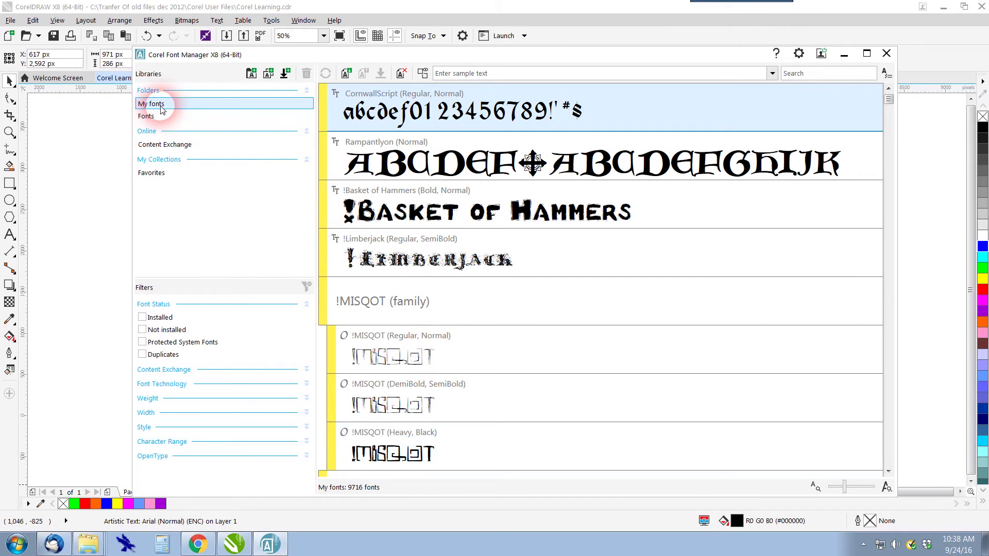
left_click(195, 105)
left_click(353, 496)
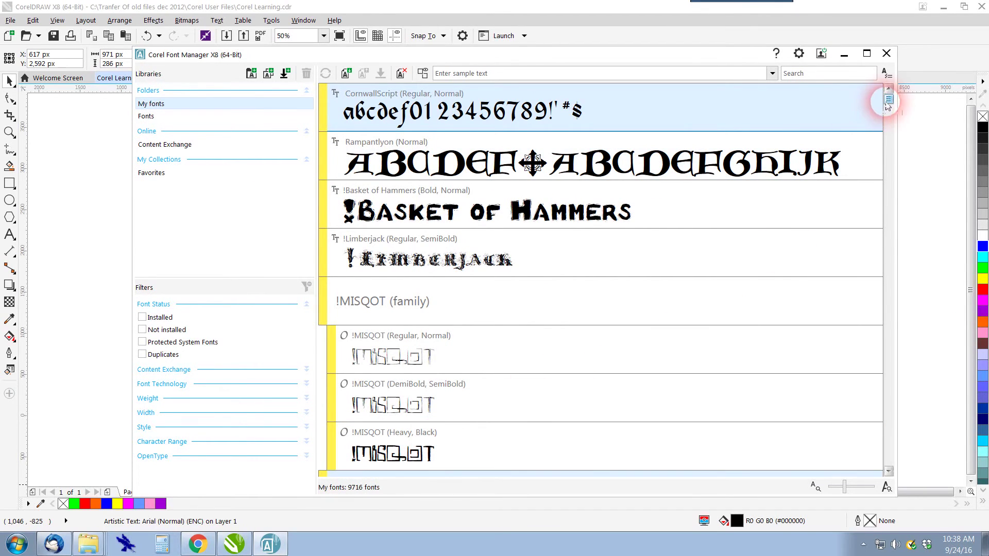
left_click_drag(889, 118, 889, 408)
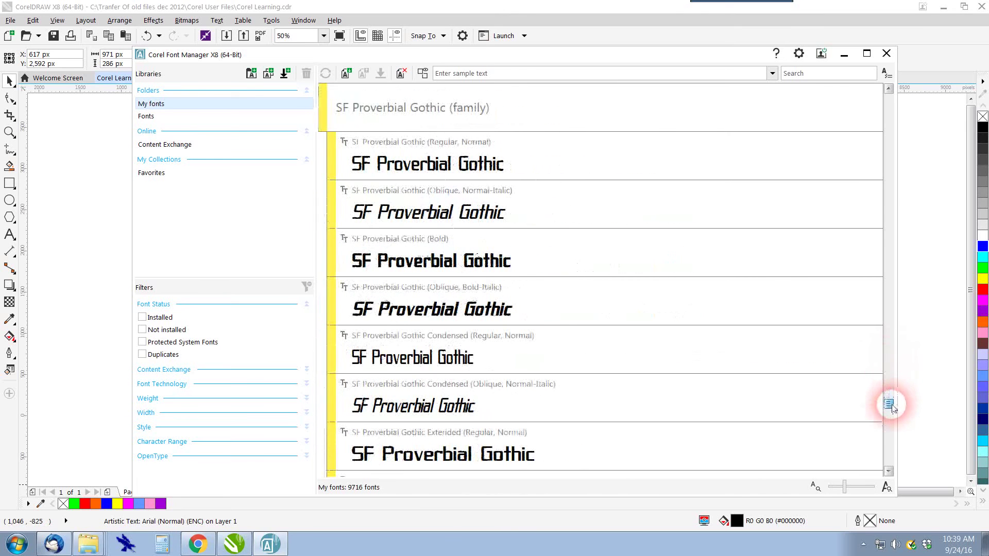
left_click(144, 319)
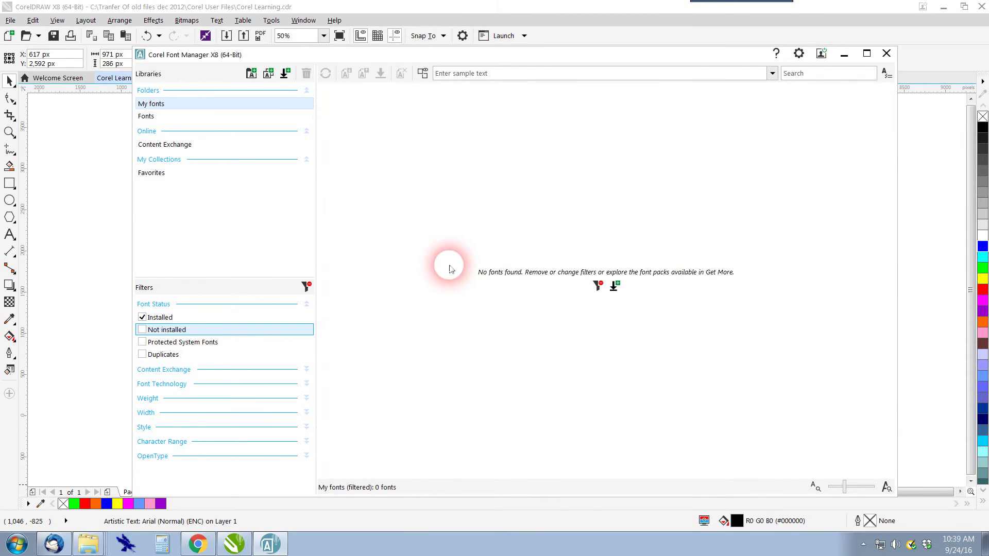
left_click(143, 318)
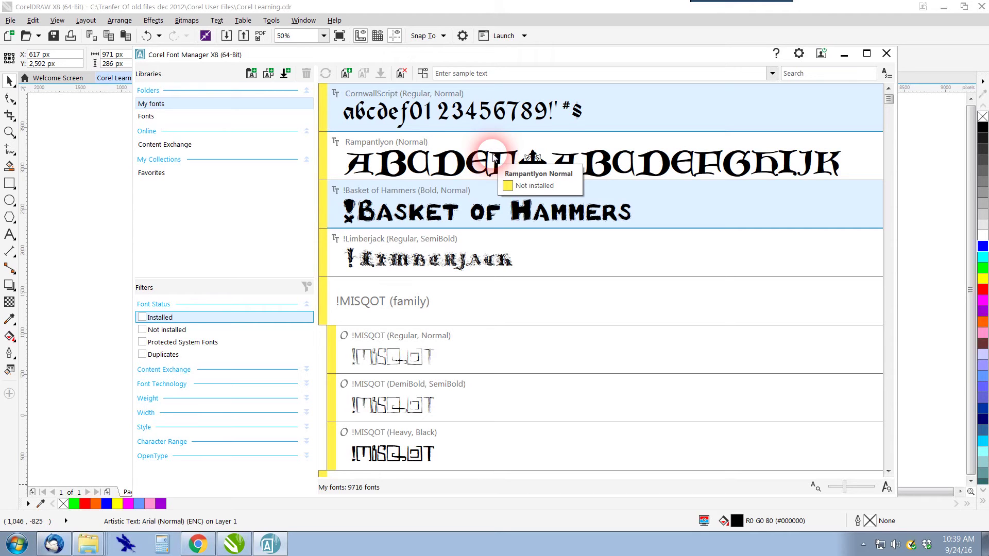
left_click(622, 118)
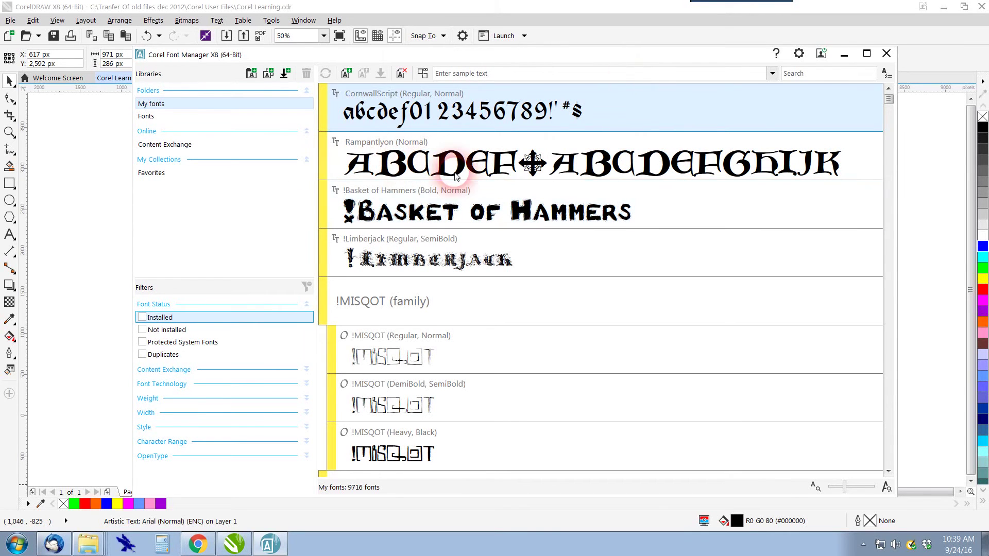
Set the TEST text in the Witzworx font and enlarge it to about 116.75 pt.
left_click(843, 54)
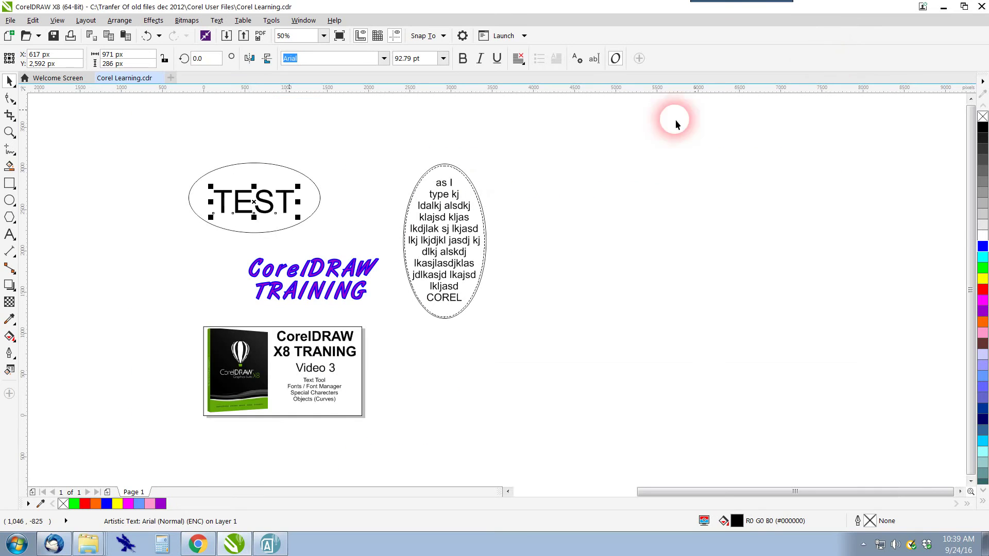
left_click(384, 59)
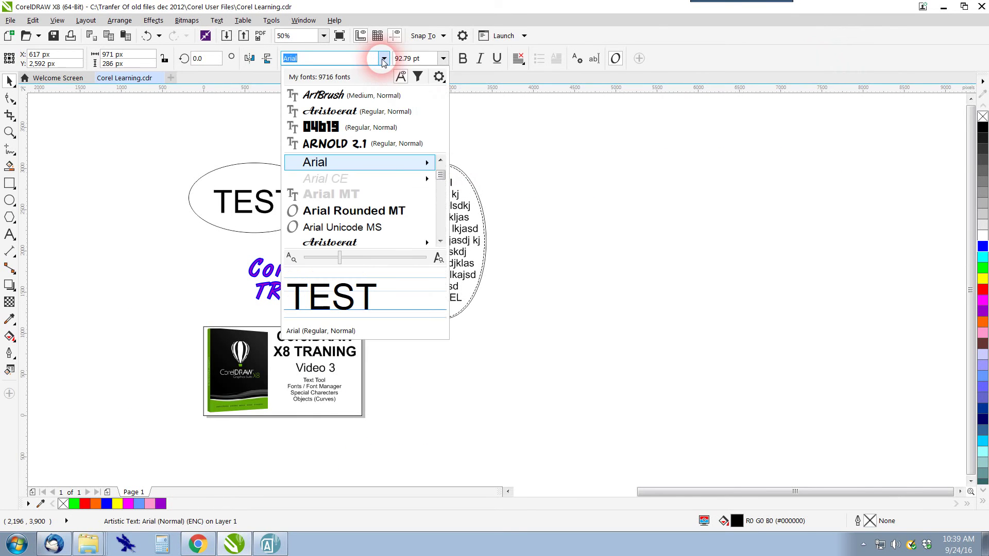
scroll(372, 198, "down", 2)
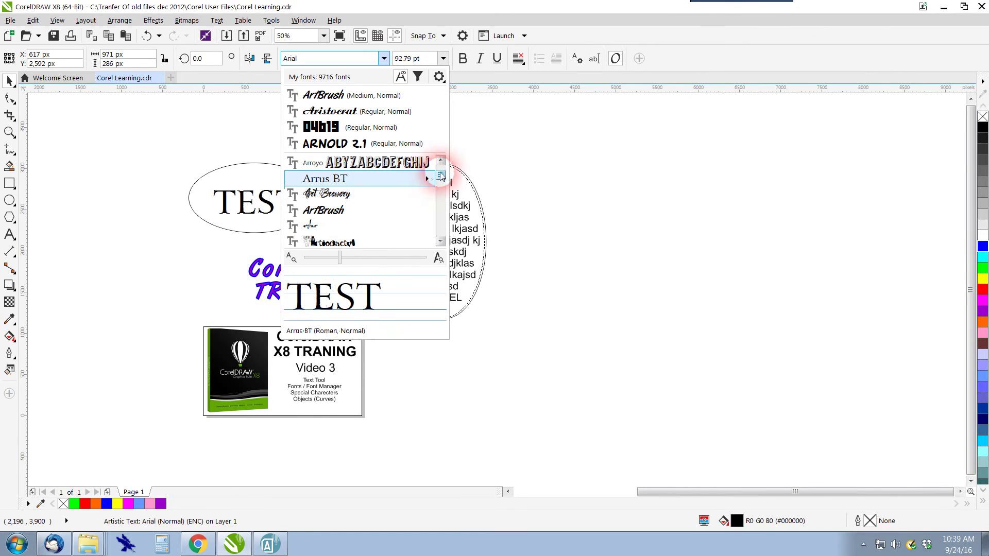
left_click_drag(440, 177, 438, 199)
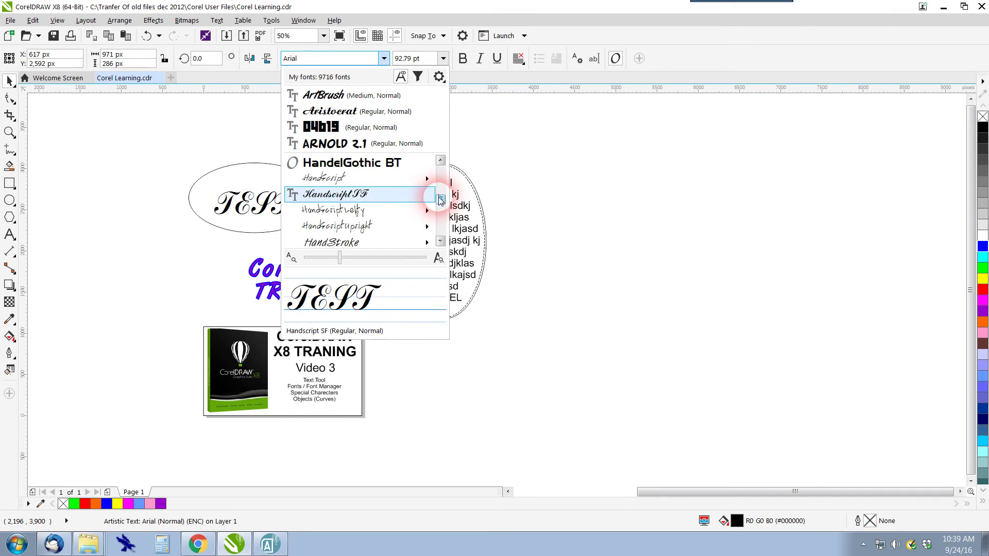
left_click_drag(440, 200, 441, 231)
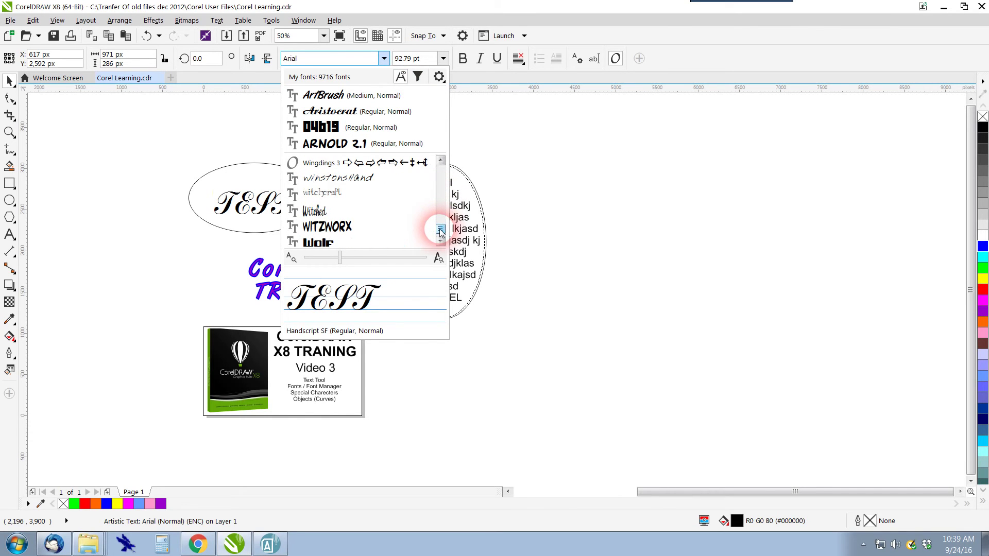
left_click(386, 226)
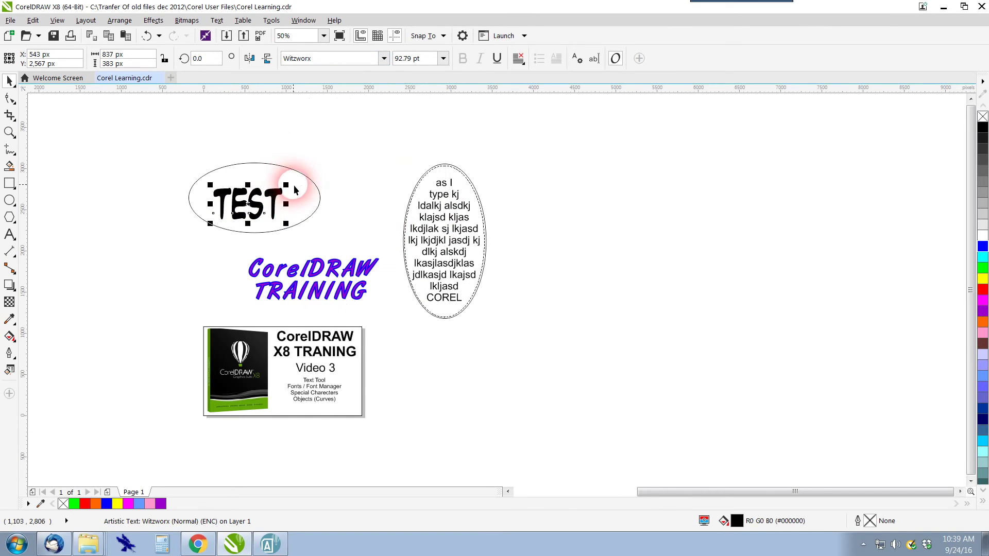
left_click_drag(295, 189, 306, 174)
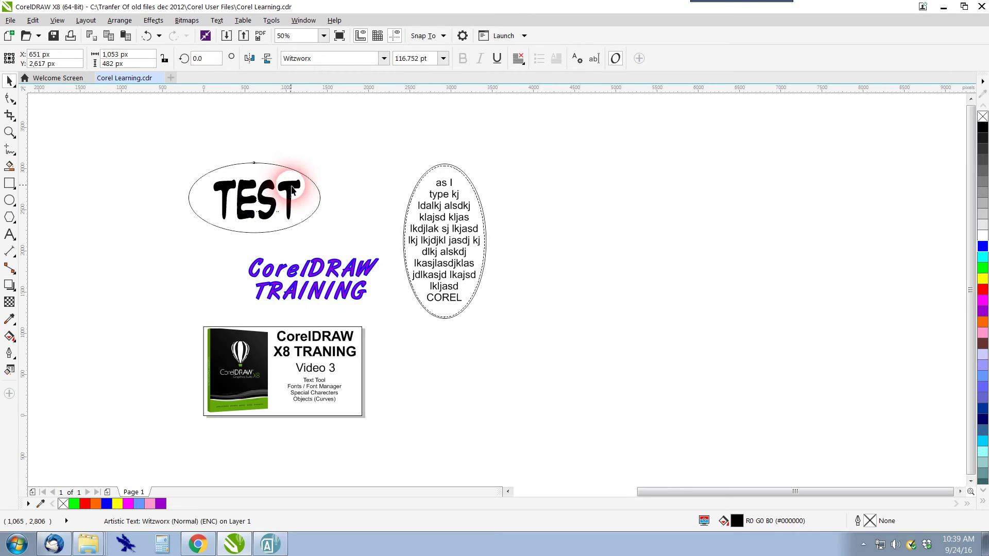
left_click(292, 191)
left_click(261, 162)
left_click(285, 190)
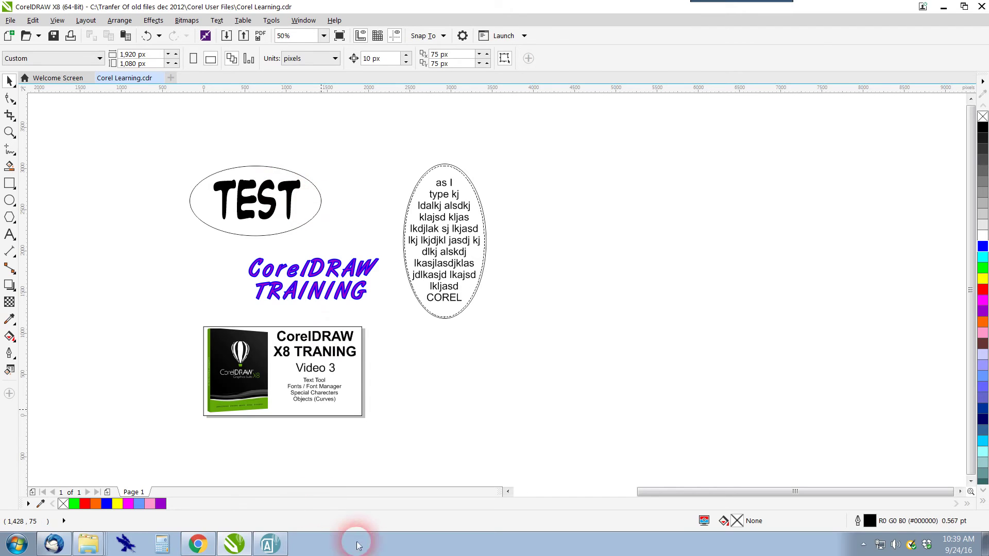
left_click(268, 545)
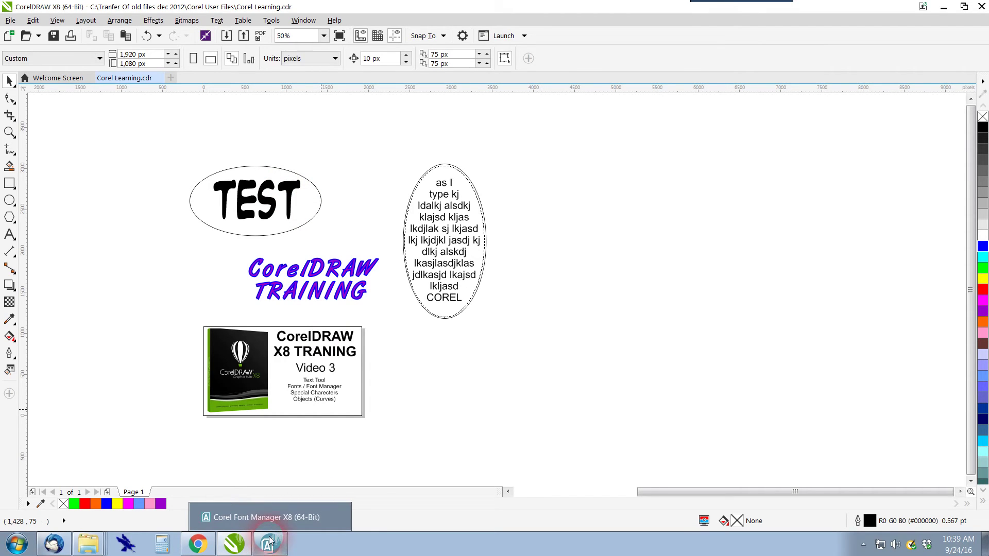
left_click(353, 440)
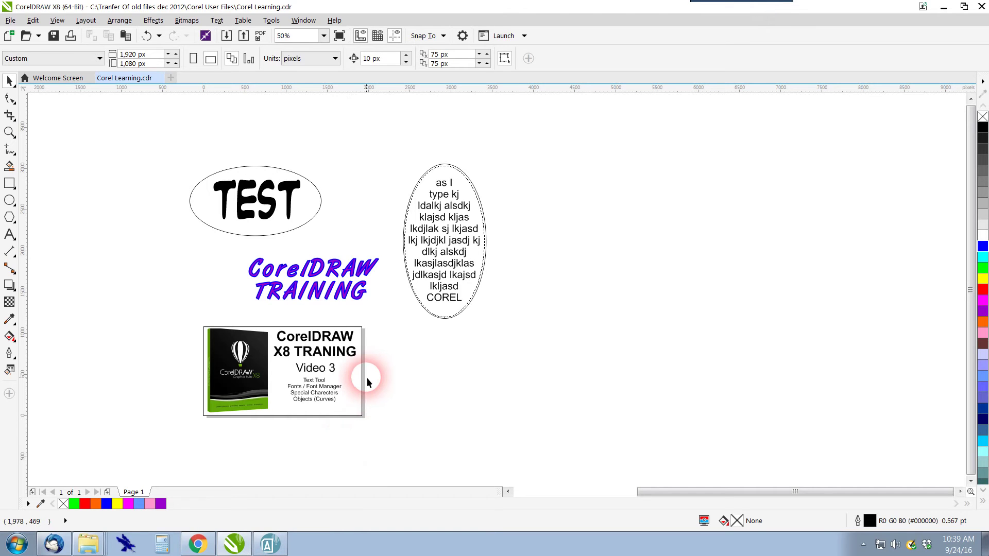
left_click(294, 201)
left_click(289, 194, "alt")
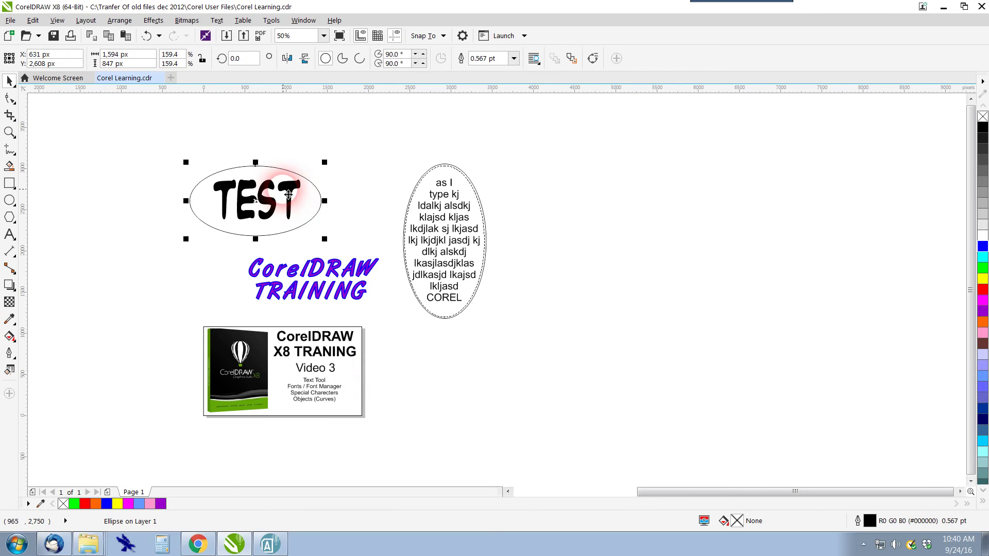
left_click(338, 179)
left_click(297, 197)
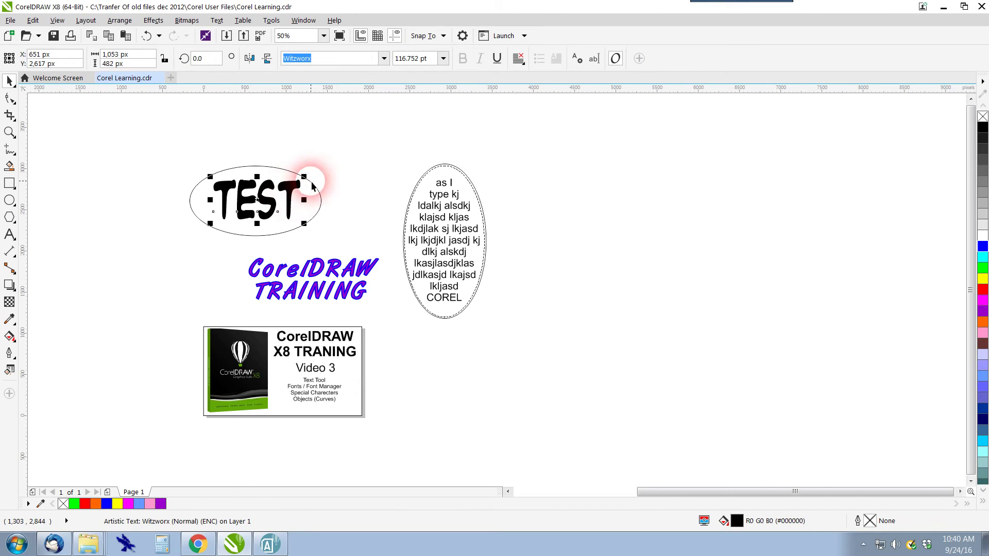
left_click(389, 161)
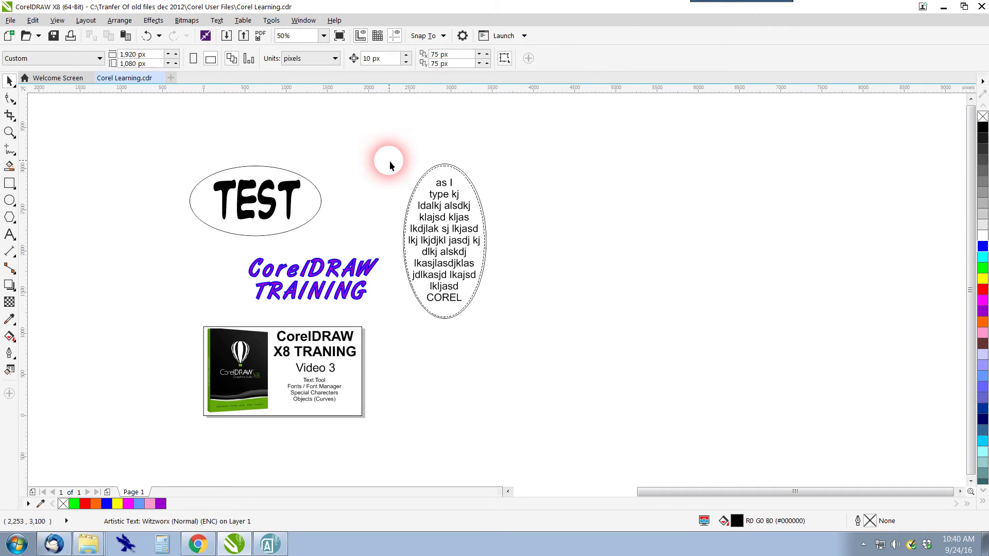
left_click(268, 546)
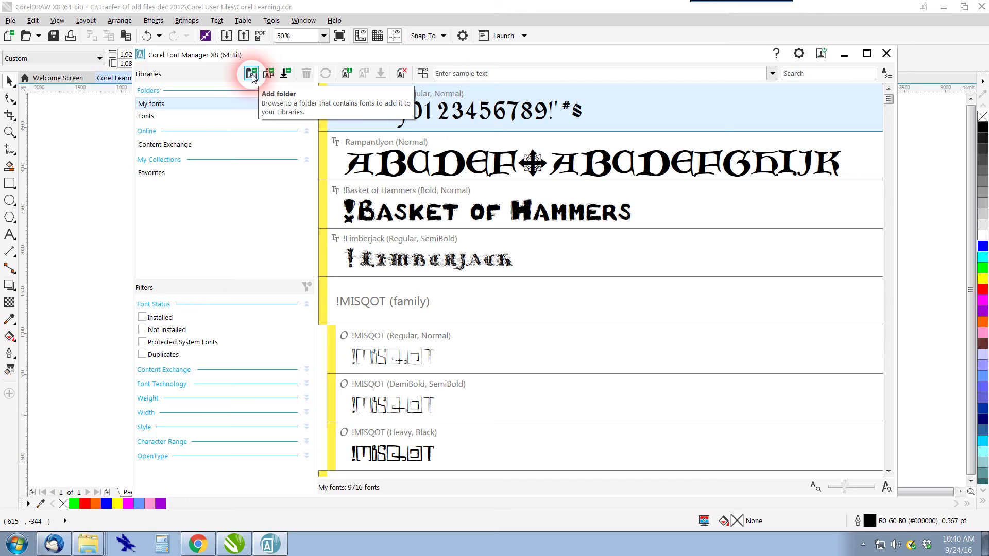
left_click(845, 55)
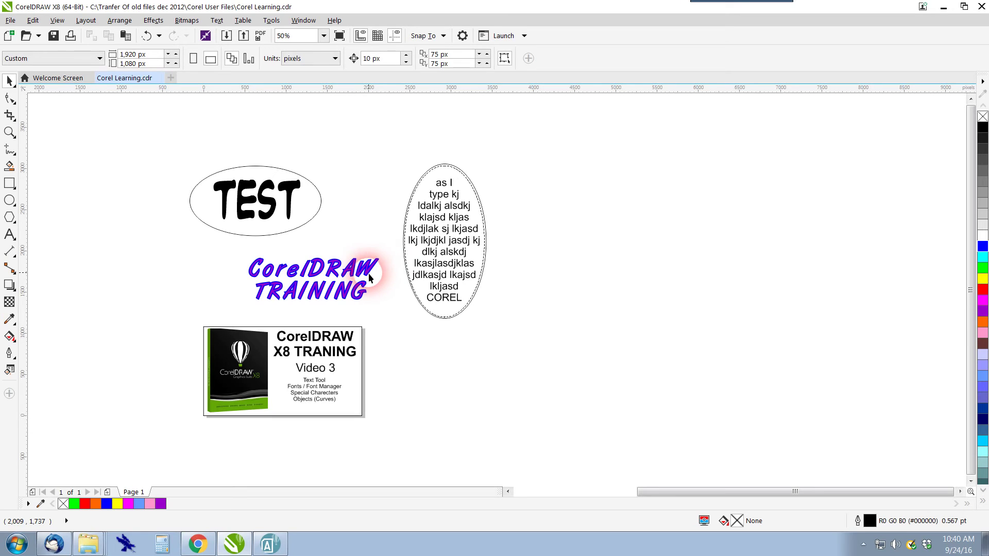
Select the TEST text, the CorelDRAW TRAINING heading and the ellipse's paragraph text in turn.
left_click(268, 219)
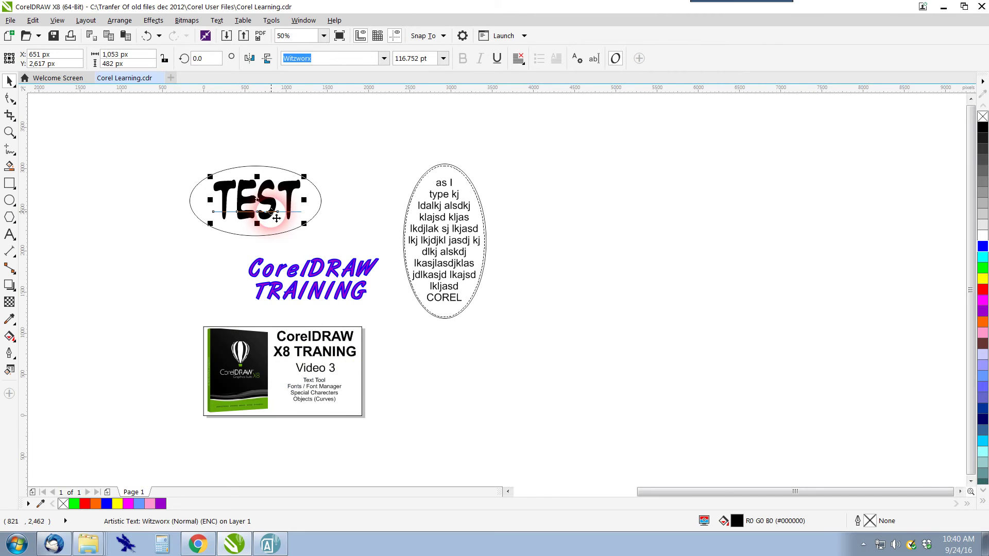
scroll(270, 214, "up", 1)
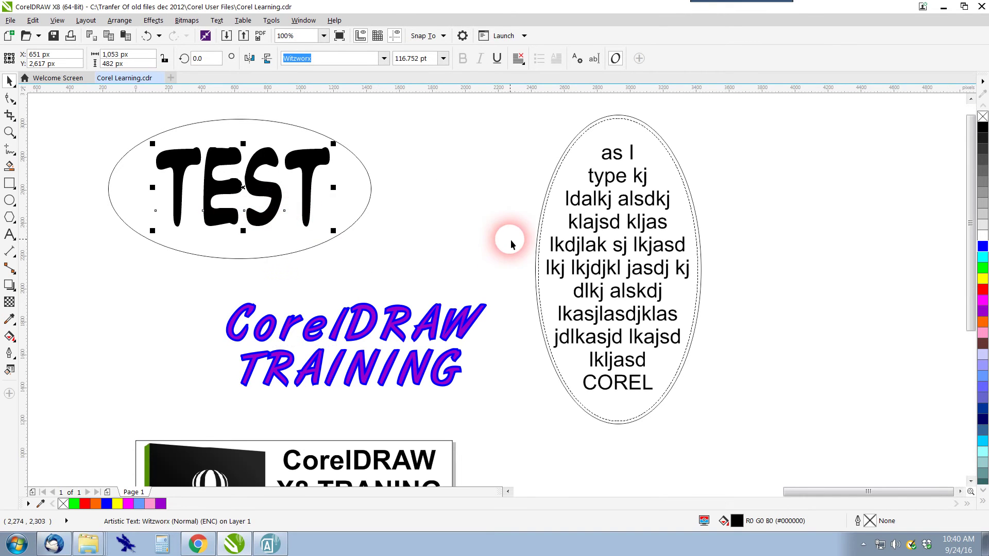
left_click(439, 334)
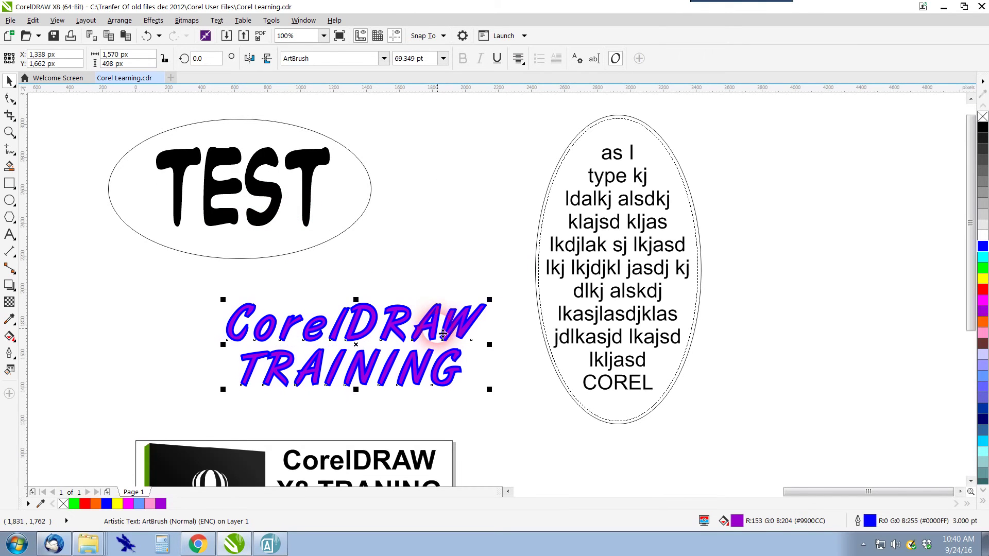
left_click(597, 231)
left_click(596, 231)
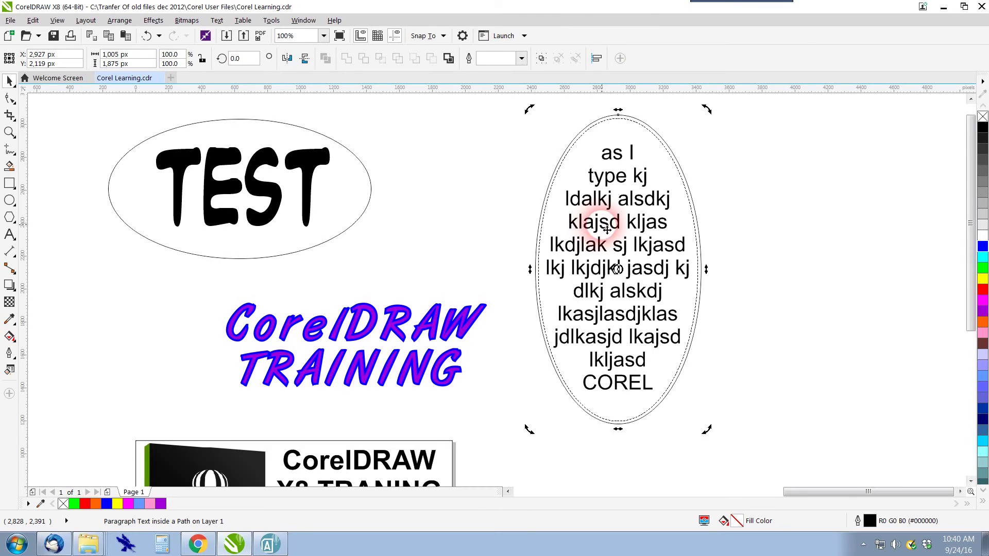
scroll(445, 252, "down", 1)
left_click(14, 150)
Add a small Arial 24 pt TEST text to the left of the ellipse.
left_click(9, 234)
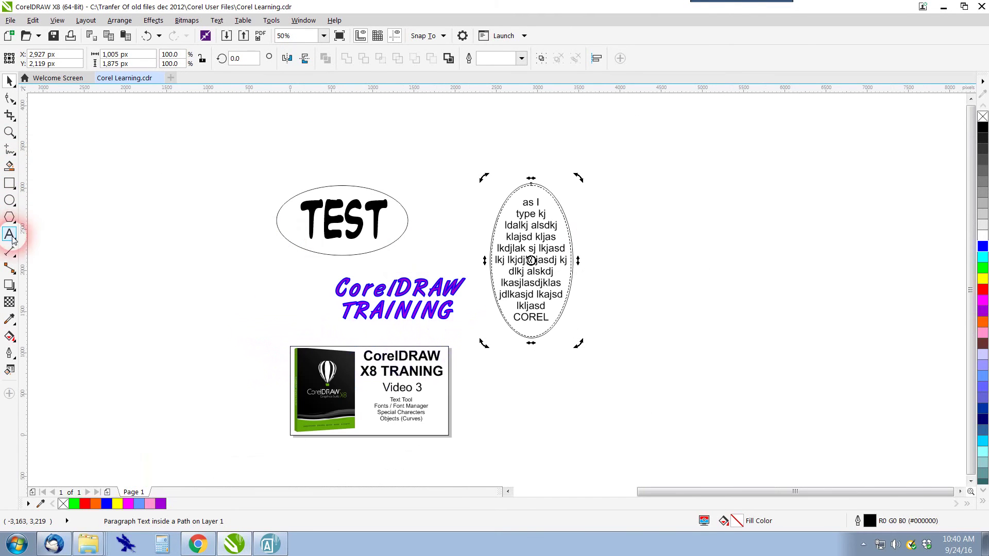
left_click(193, 281)
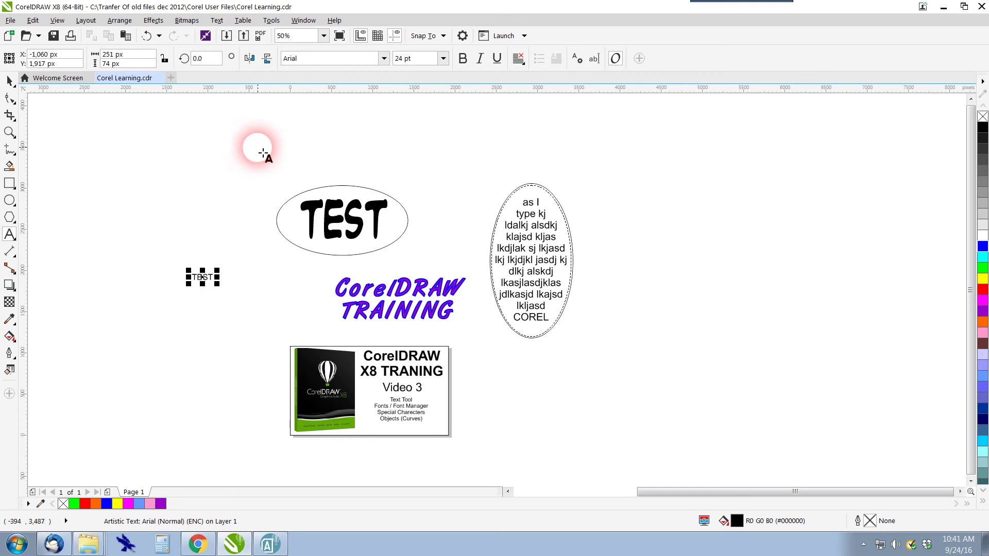
left_click(216, 20)
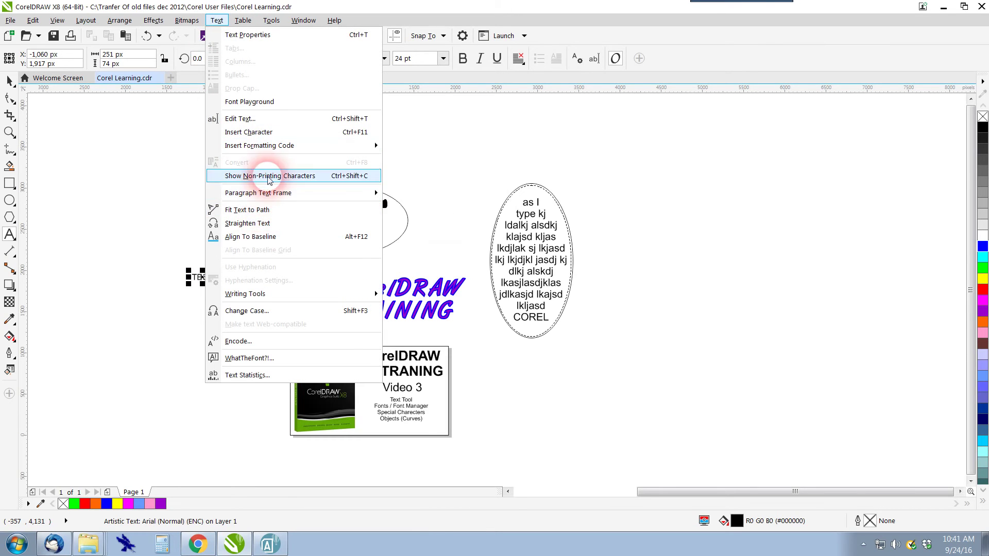
Insert the Arial Ứ glyph after TEST from the Insert Character docker.
left_click(262, 131)
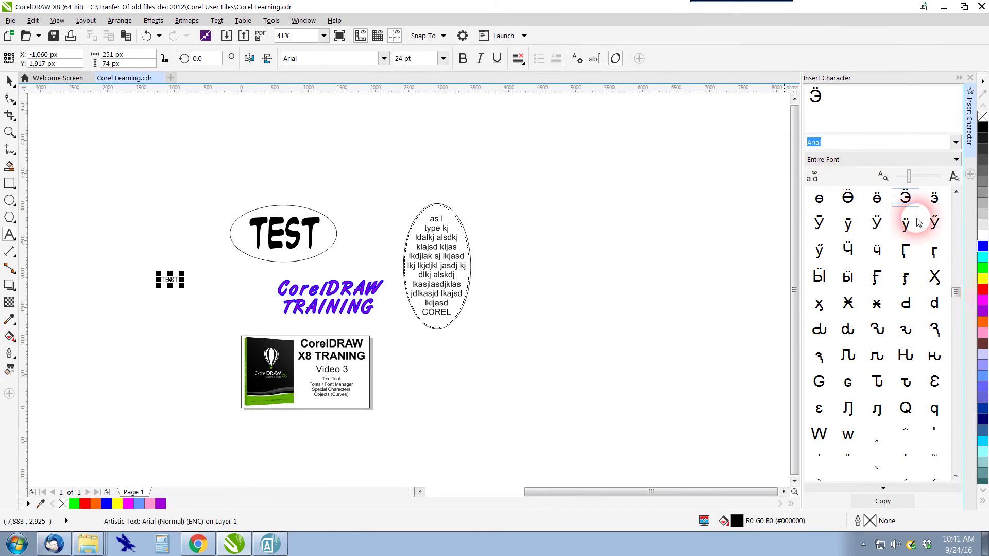
left_click_drag(956, 290, 955, 358)
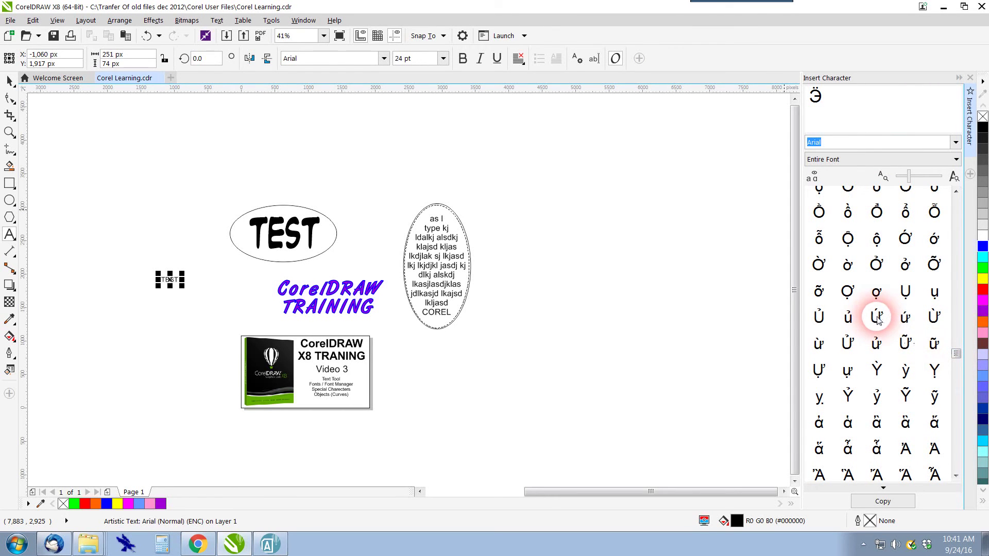
left_click_drag(877, 319, 219, 29)
left_click(217, 23)
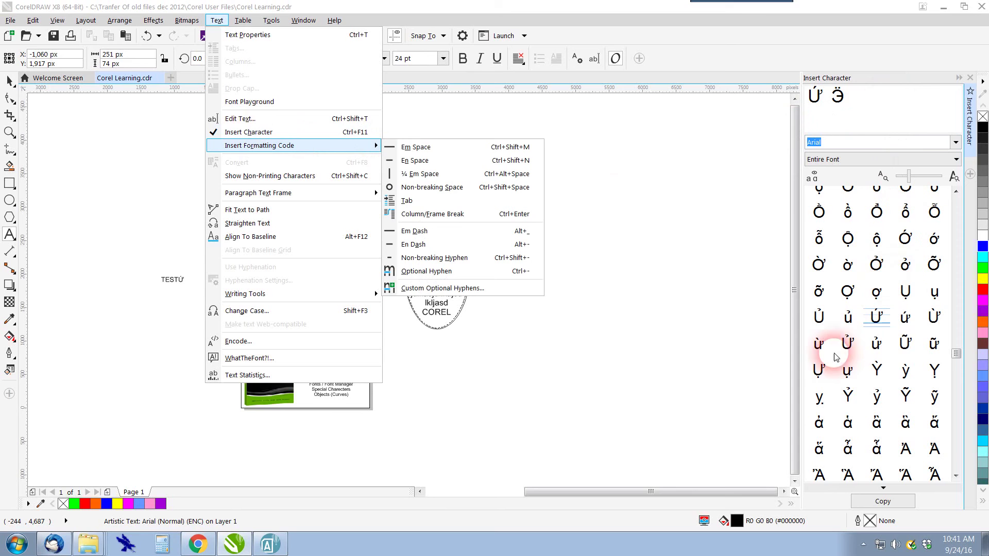
Switch the character map to the Ariston font and add its diamond glyph after TESTỨ.
left_click(875, 149)
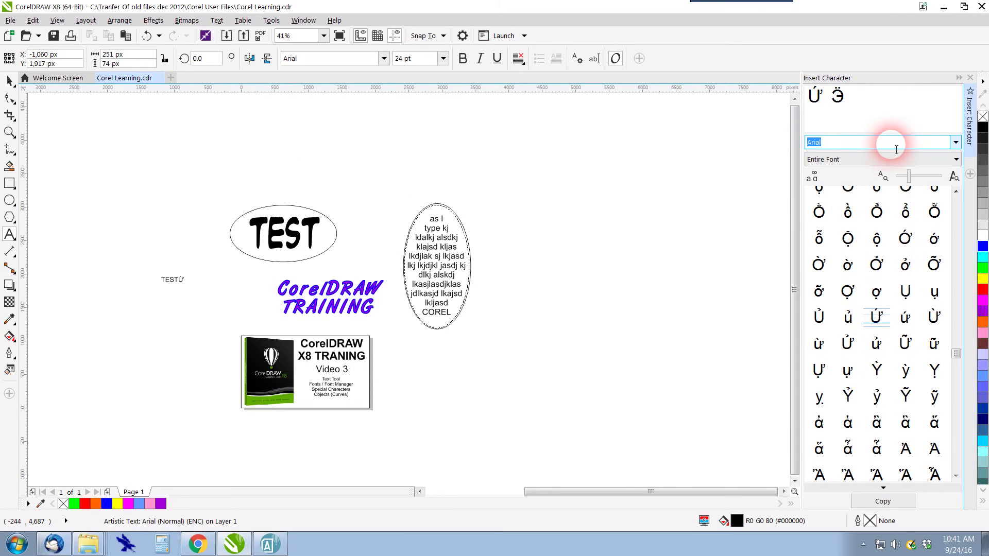
left_click(956, 145)
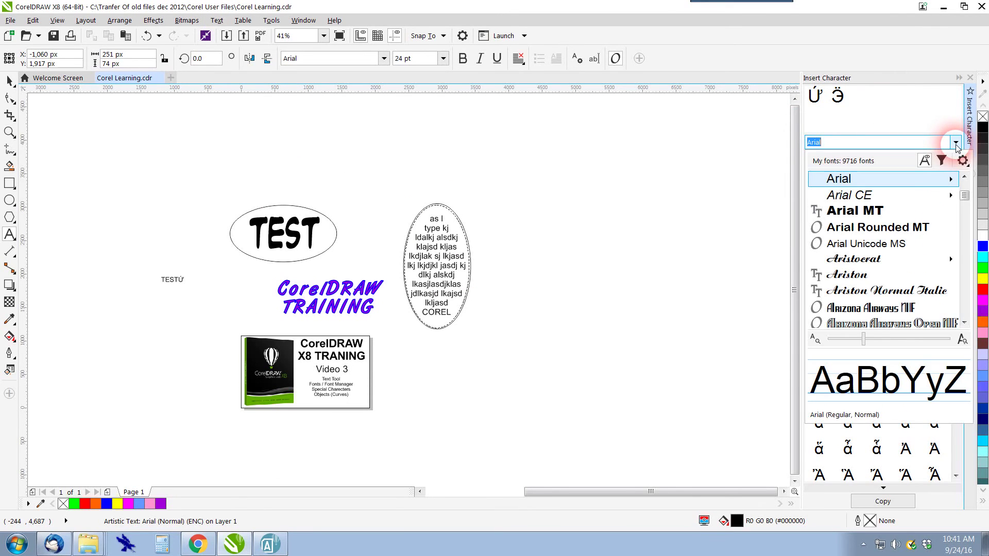
left_click(879, 279)
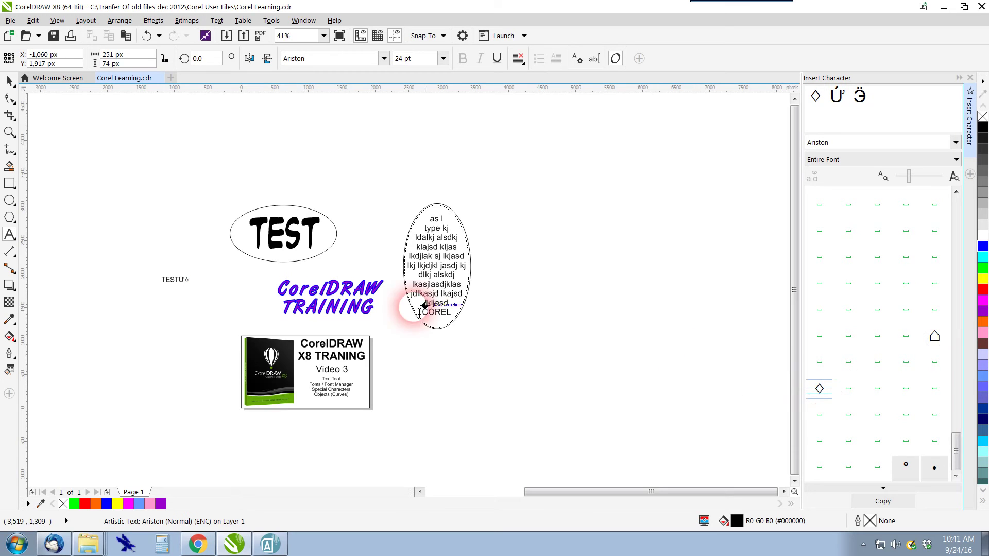
scroll(191, 284, "up", 5)
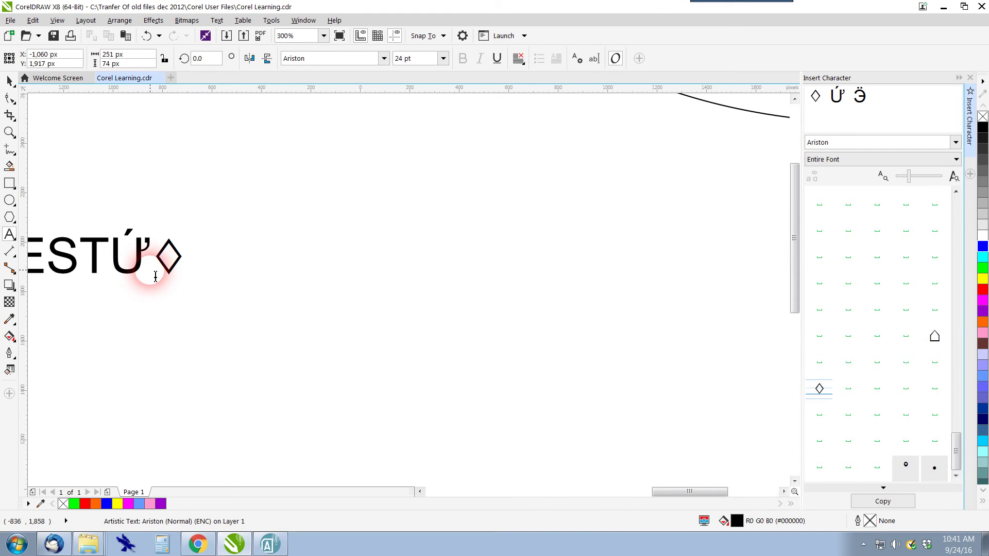
scroll(154, 272, "down", 4)
scroll(294, 273, "down", 2)
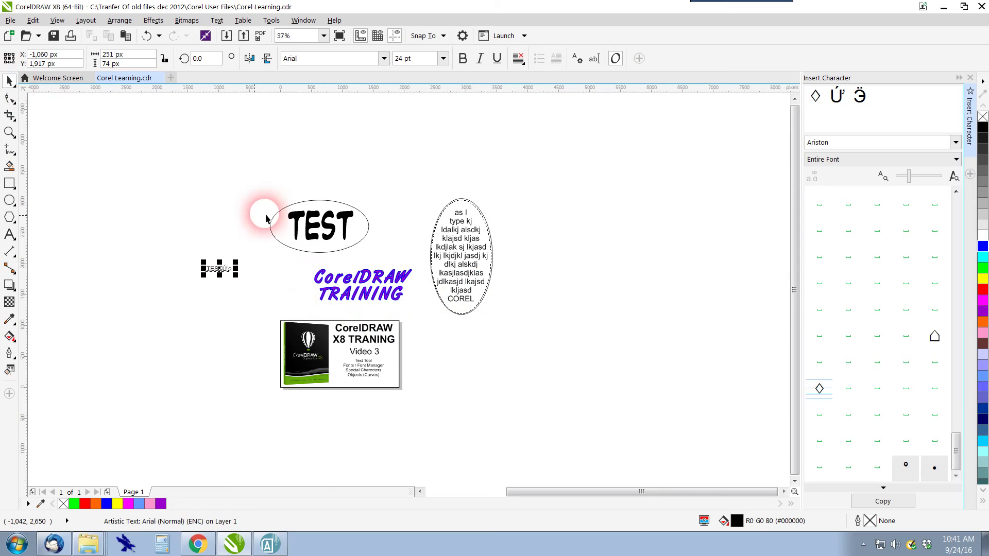
key("Escape")
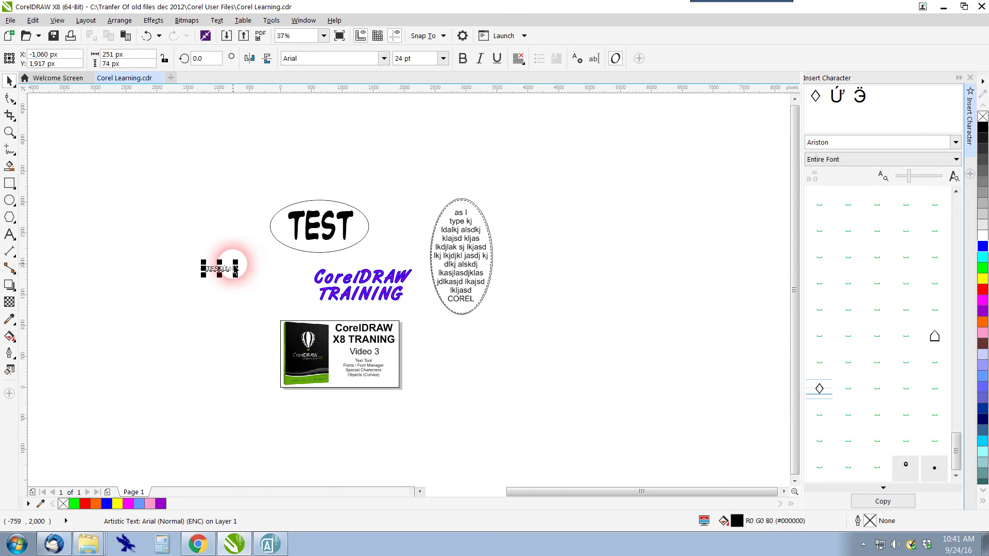
left_click(462, 58)
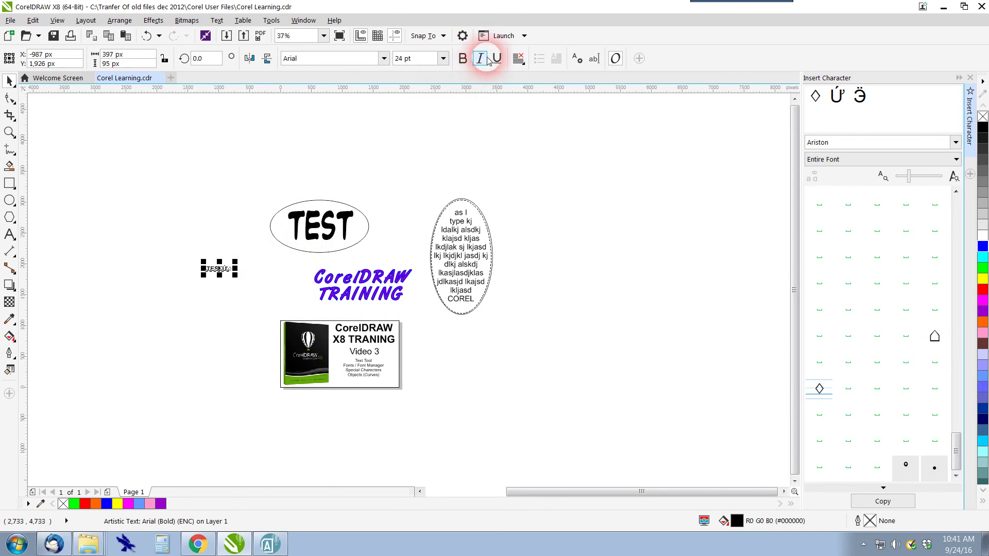
left_click(443, 58)
left_click(498, 84)
left_click(518, 58)
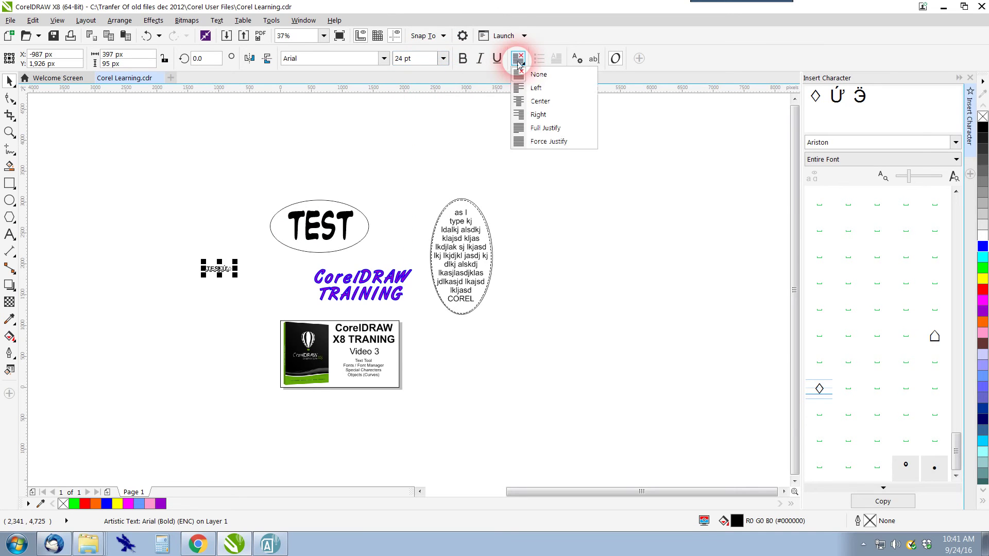
left_click(536, 88)
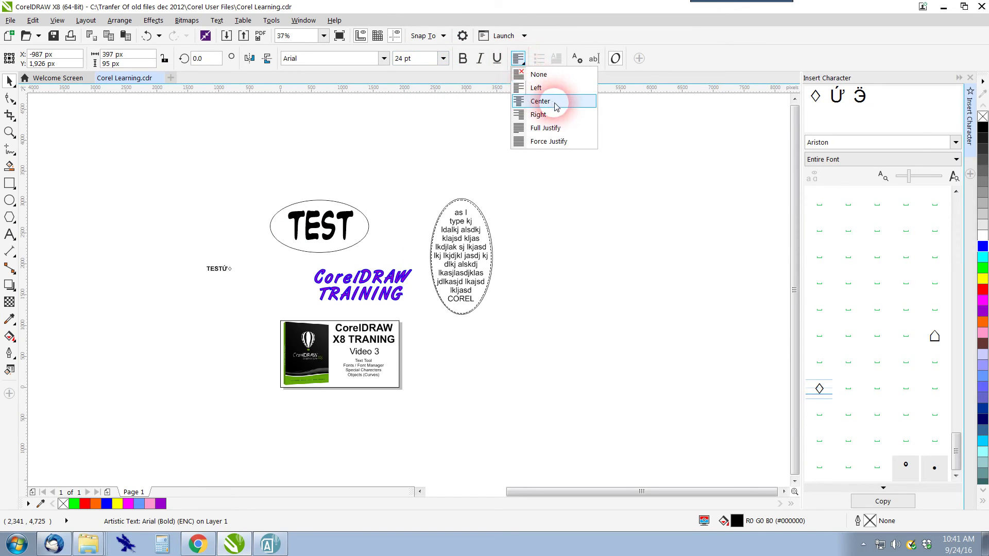
left_click(541, 114)
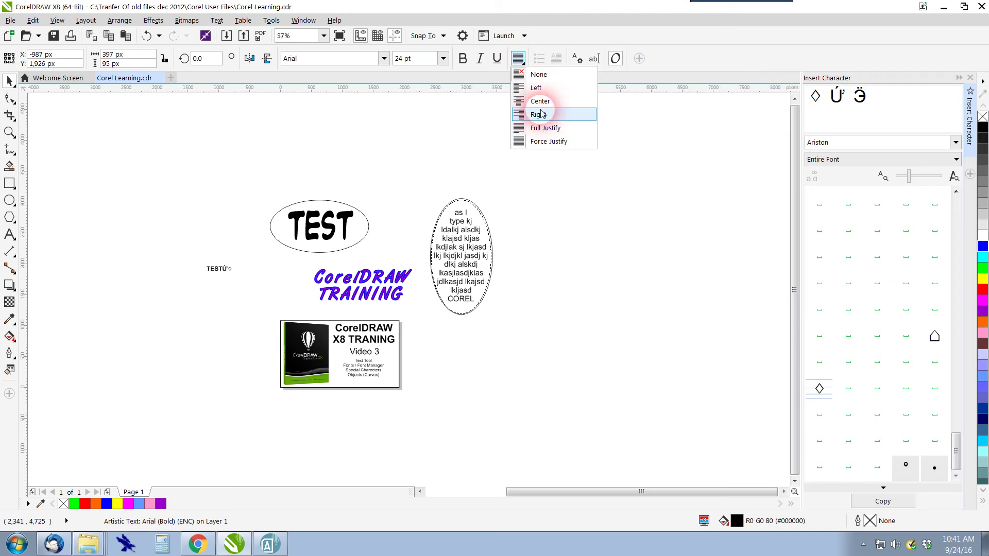
left_click(535, 74)
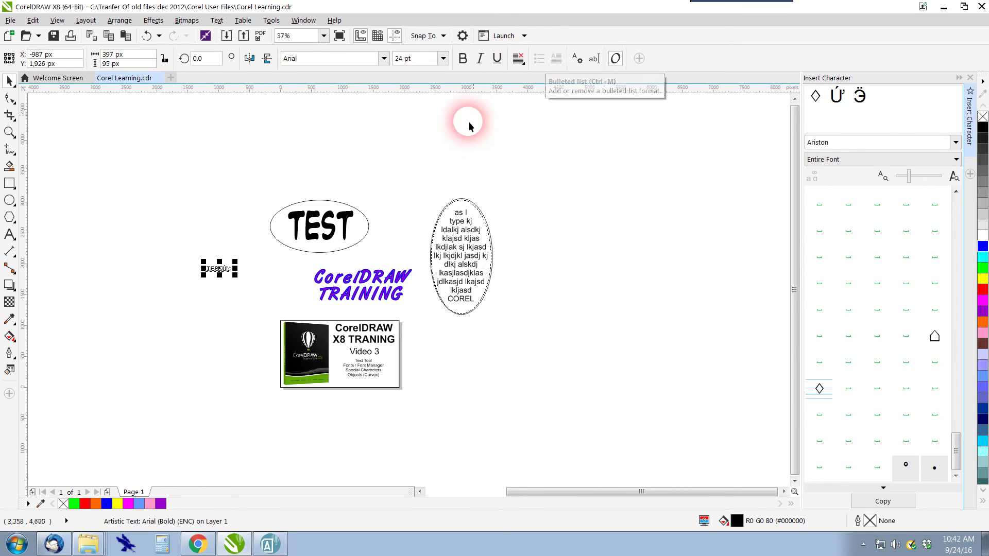
scroll(350, 334, "down", 1)
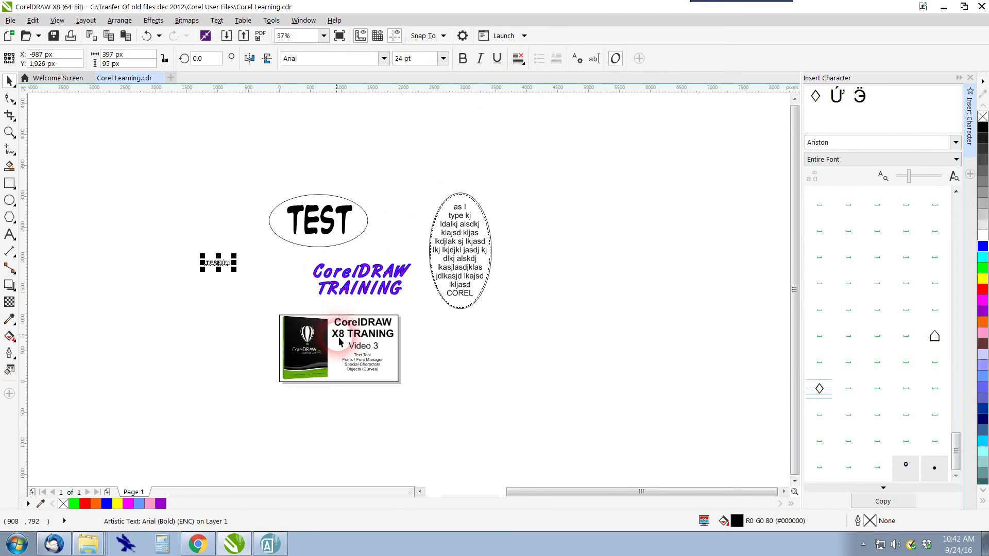
scroll(321, 322, "down", 1)
scroll(322, 322, "up", 2)
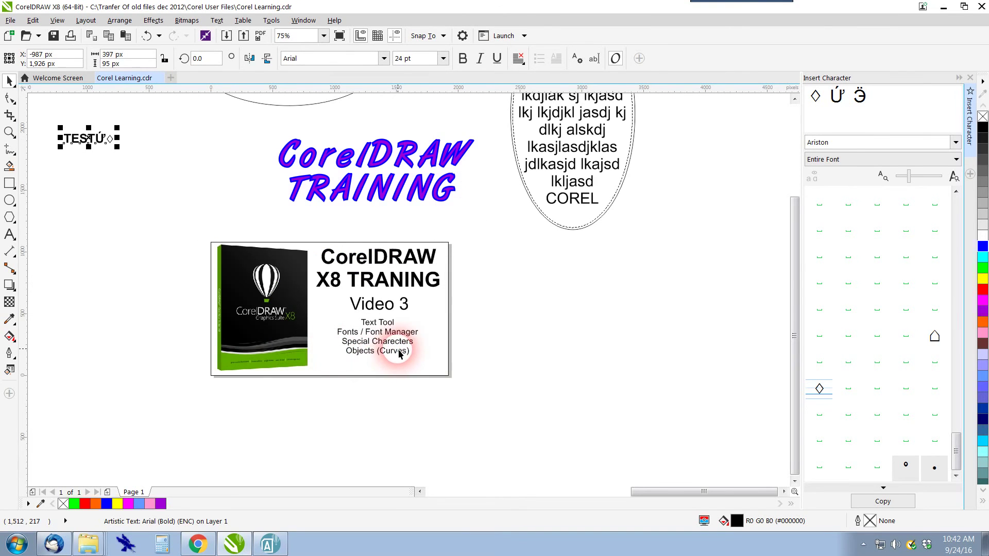
Draw a small ellipse at the page's left and a rectangle below it.
scroll(399, 354, "down", 1)
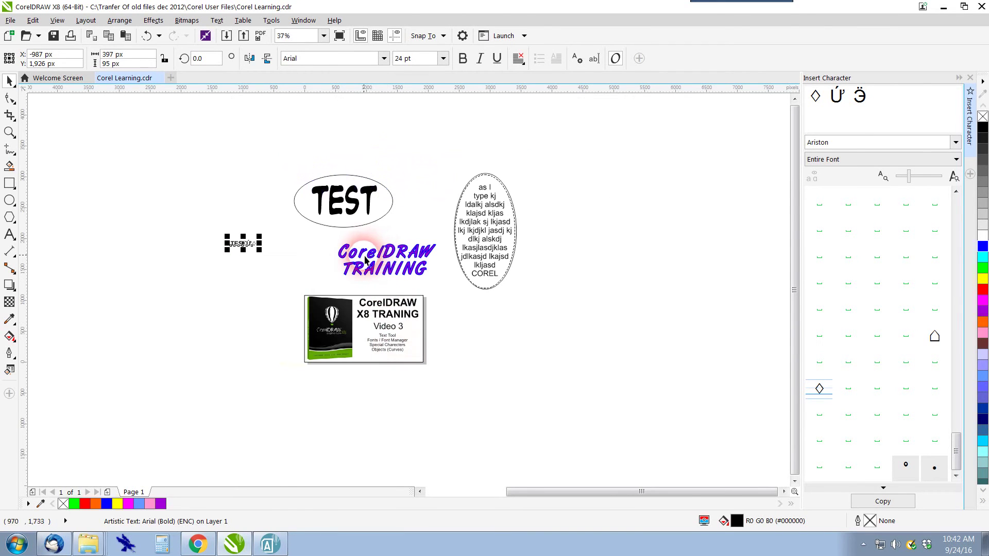
left_click(9, 200)
left_click_drag(121, 191, 151, 210)
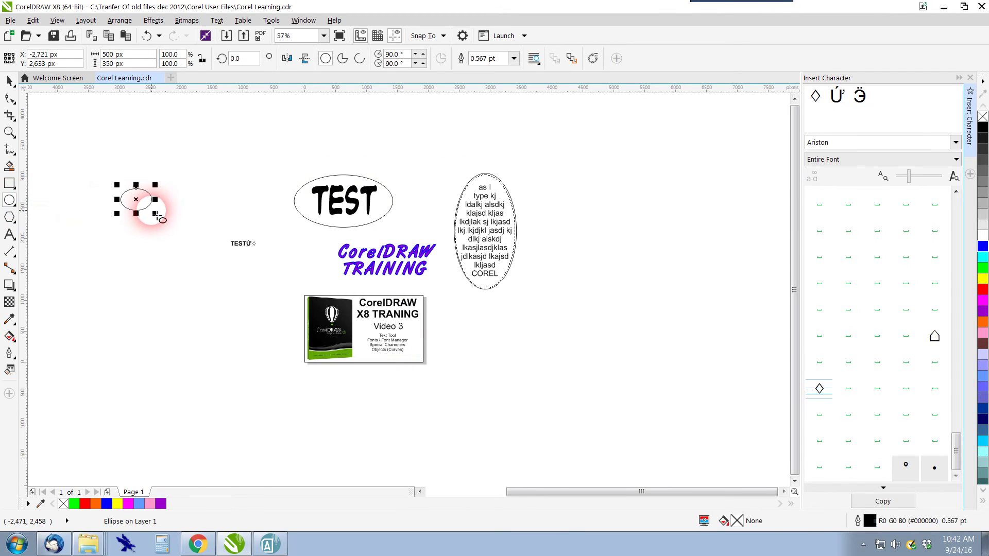
left_click(10, 183)
left_click_drag(109, 257, 152, 287)
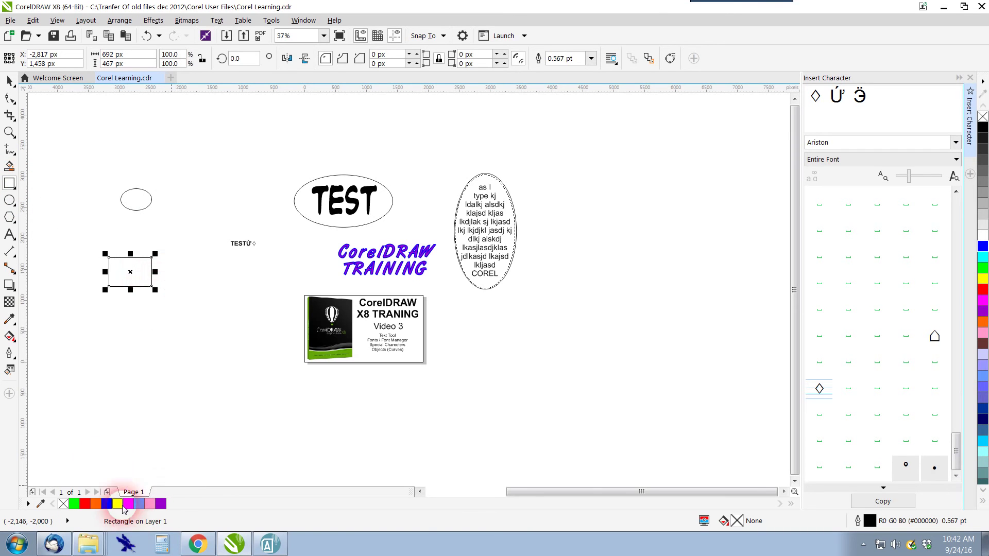
Add the text 'asdasd' below the rectangle and move it closer.
left_click(9, 234)
left_click(102, 359)
type("asdasd")
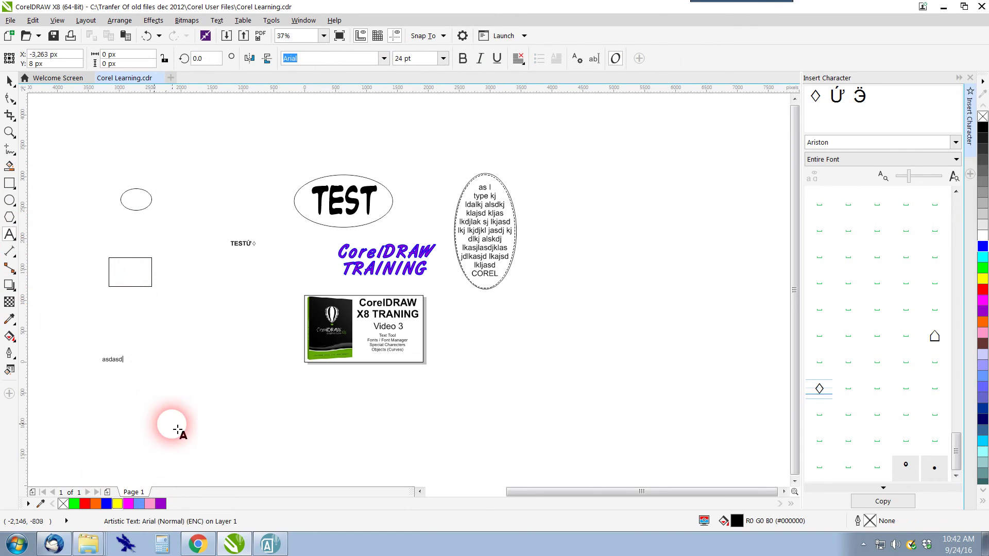
left_click(178, 430)
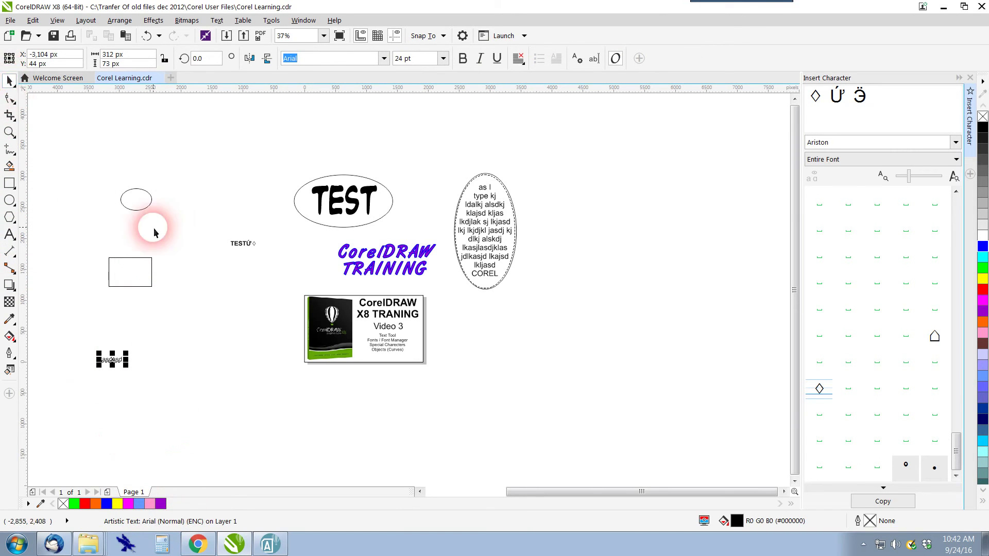
left_click_drag(121, 363, 182, 313)
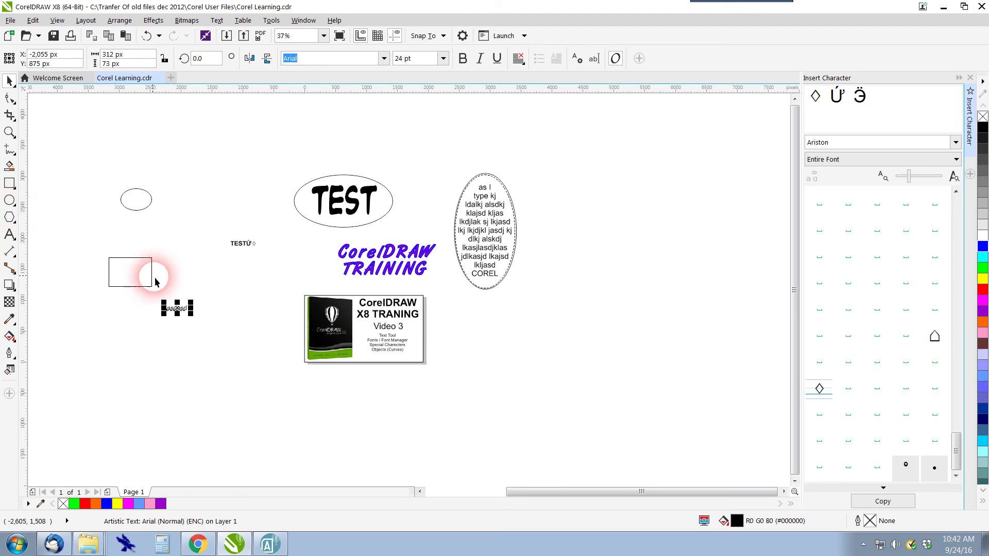
Move the rectangle over the ellipse and weld them into one shape.
left_click(138, 282)
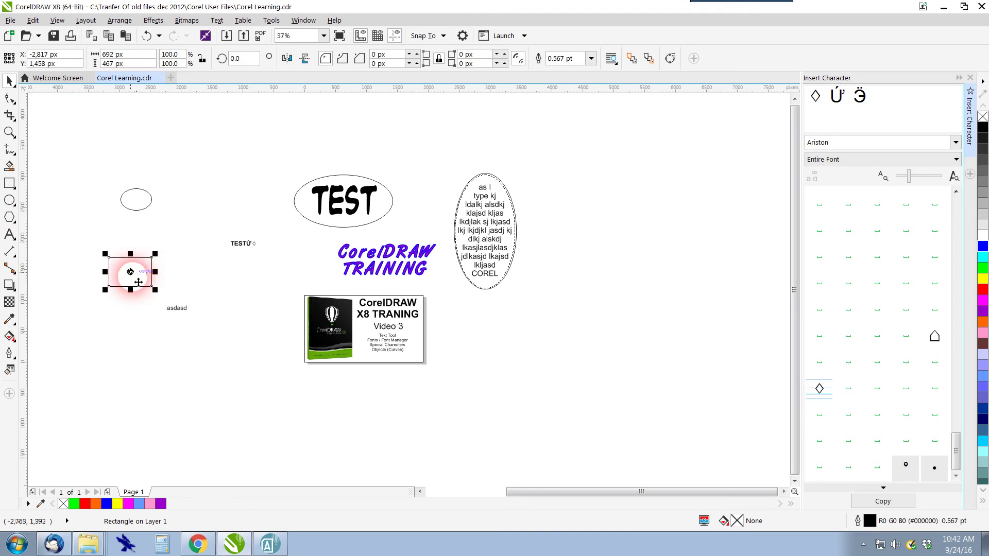
left_click_drag(135, 281, 189, 209)
scroll(181, 210, "up", 2)
left_click_drag(85, 148, 254, 253)
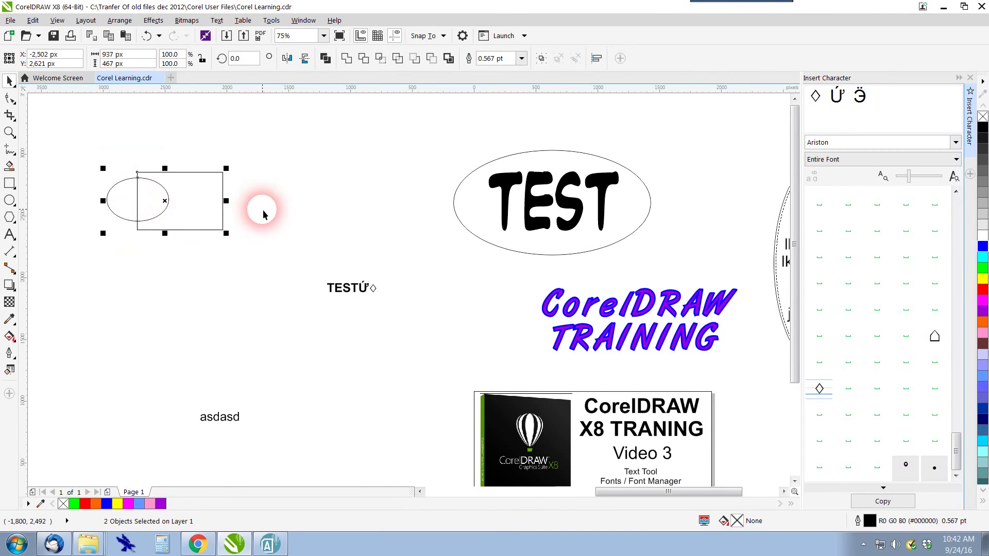
left_click(346, 59)
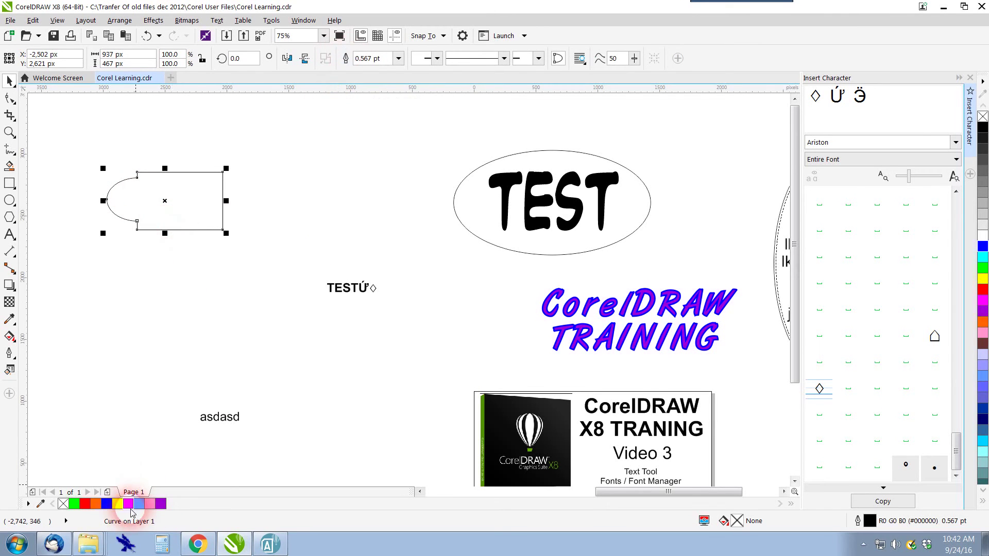
left_click(169, 353)
left_click(210, 228)
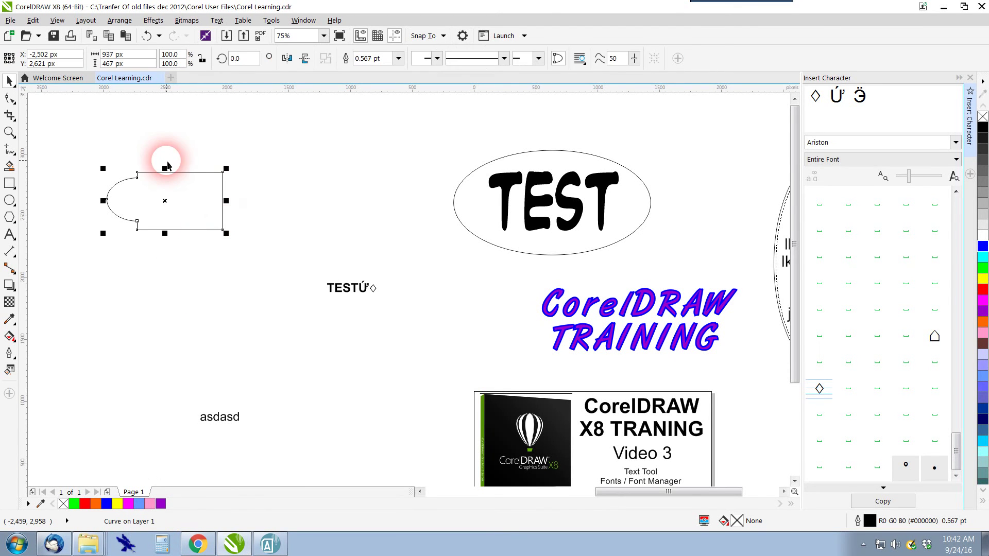
left_click(142, 289)
left_click(10, 184)
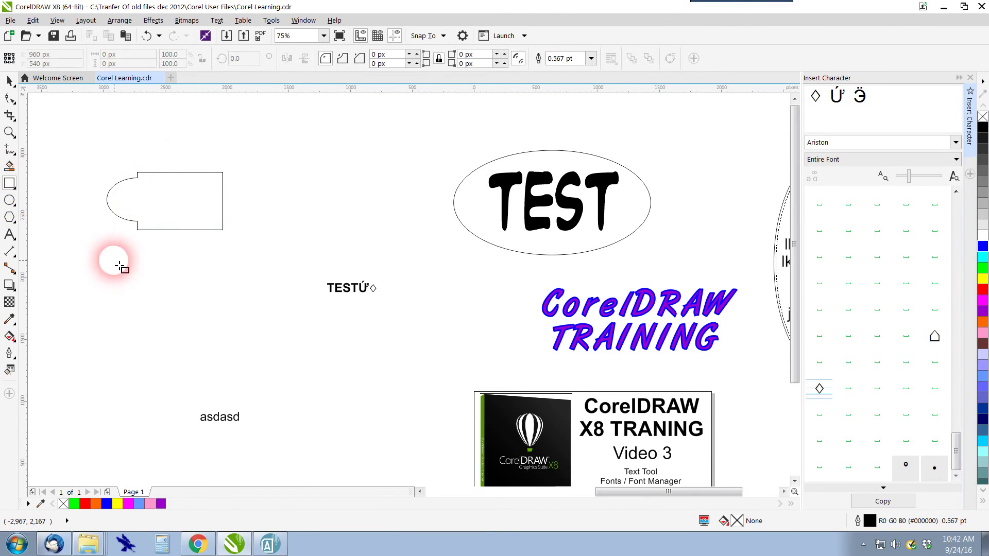
Draw a small rectangle, convert it to curves, and move it above the TESTỨ◊ text.
left_click_drag(117, 259, 175, 294)
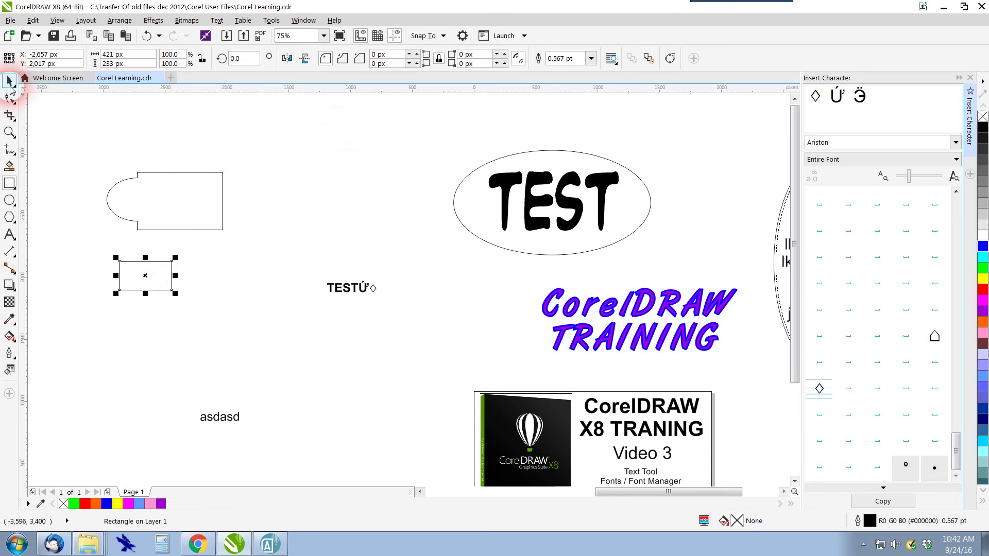
right_click(149, 272)
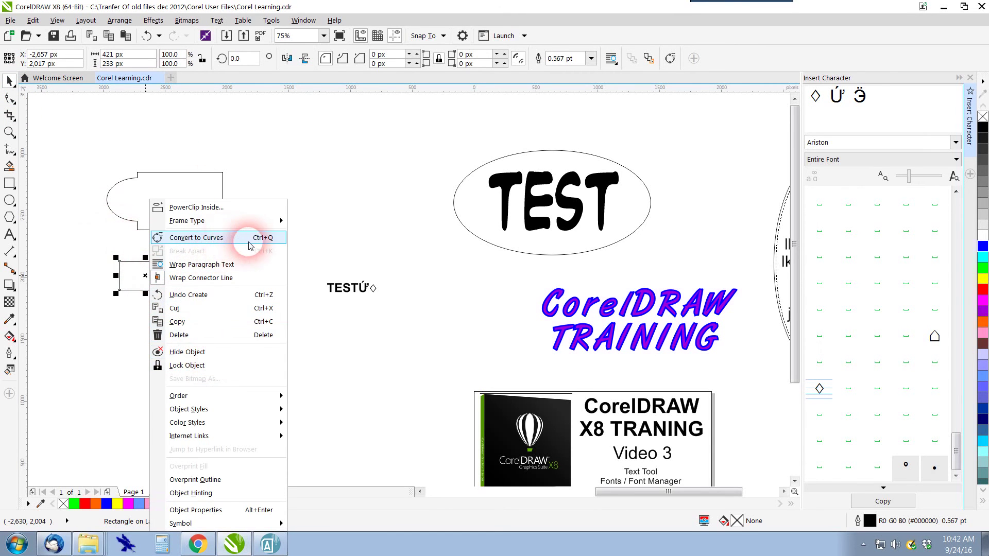
left_click(215, 242)
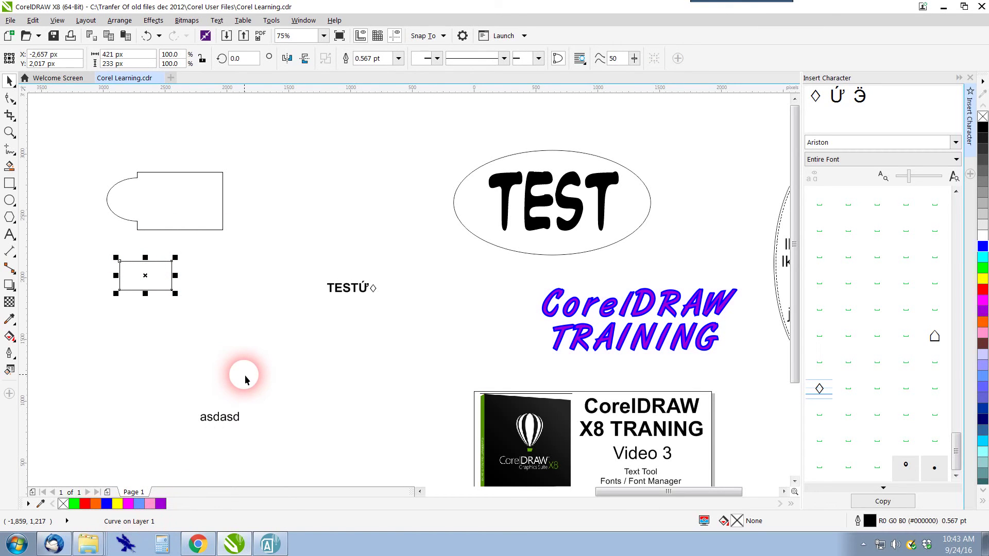
left_click_drag(145, 276, 356, 227)
left_click(403, 323)
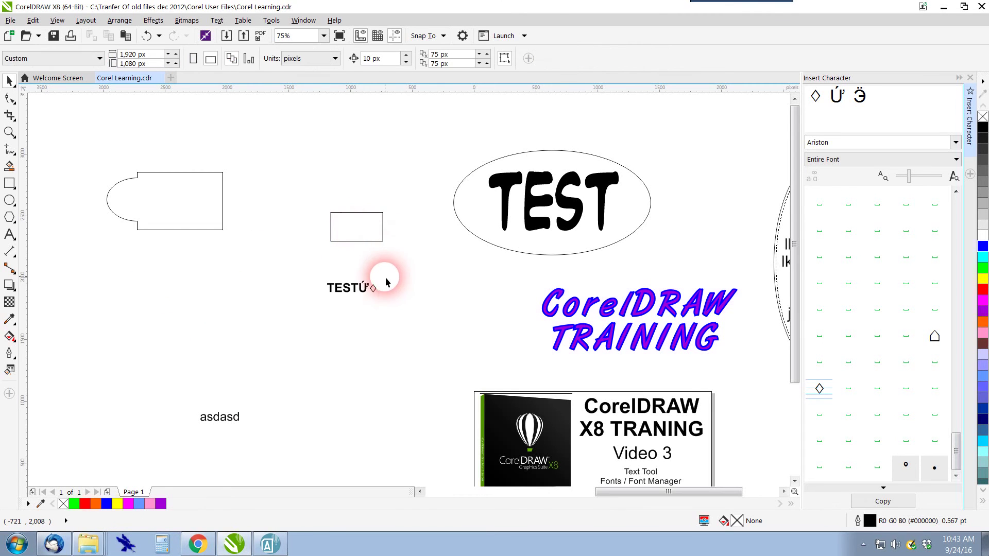
Inspect the welded shape's nodes, then move it lower-right with asdasd just below.
left_click(135, 174)
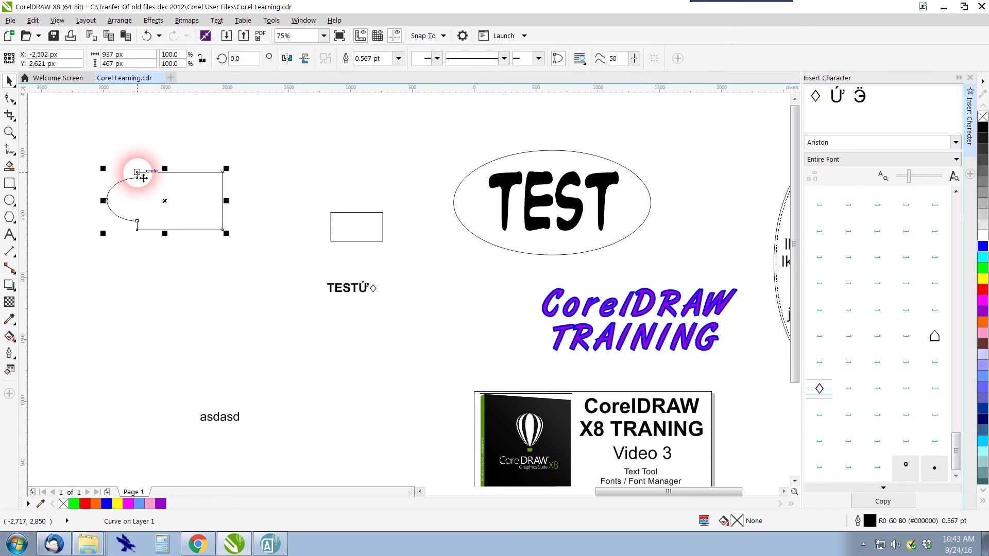
left_click(10, 99)
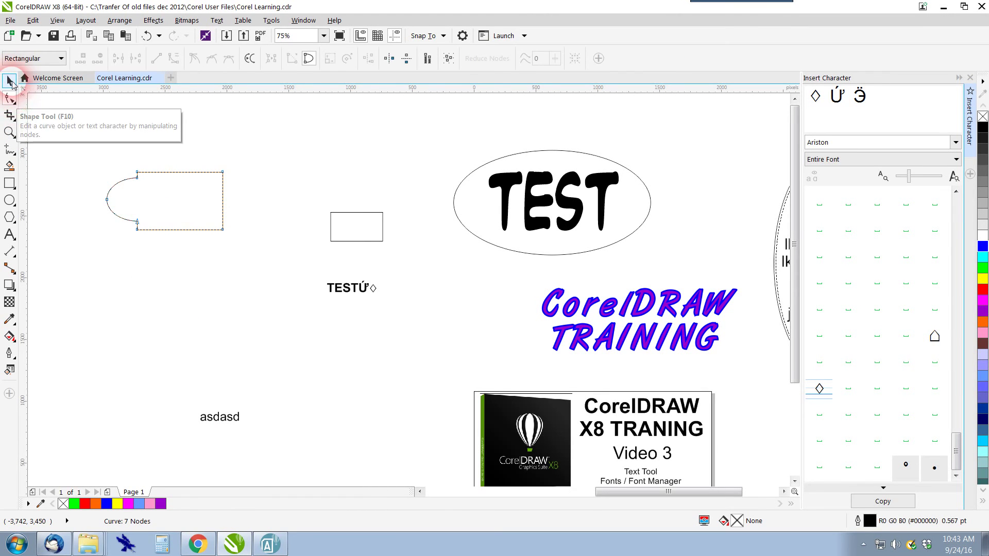
left_click(10, 82)
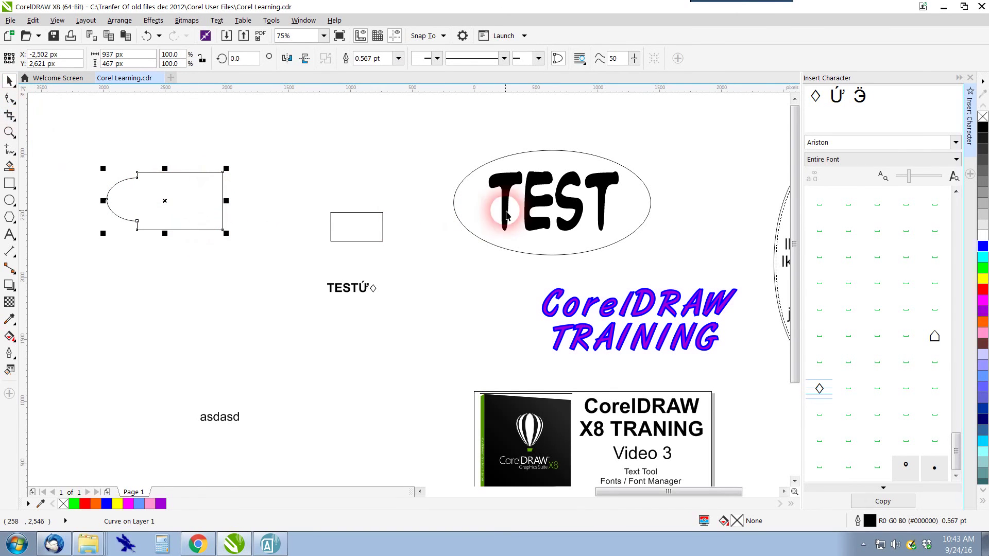
left_click_drag(190, 170, 209, 223)
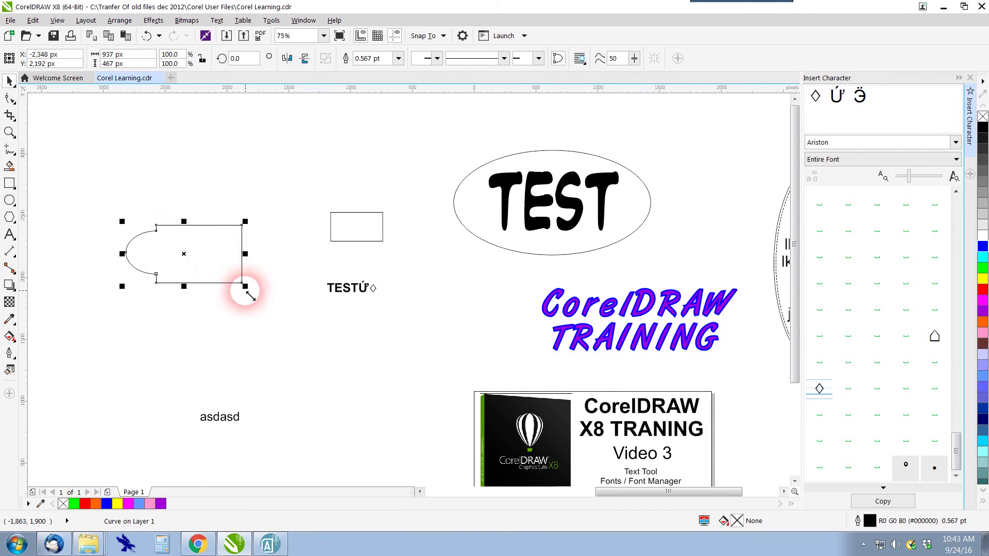
left_click_drag(219, 415, 253, 336)
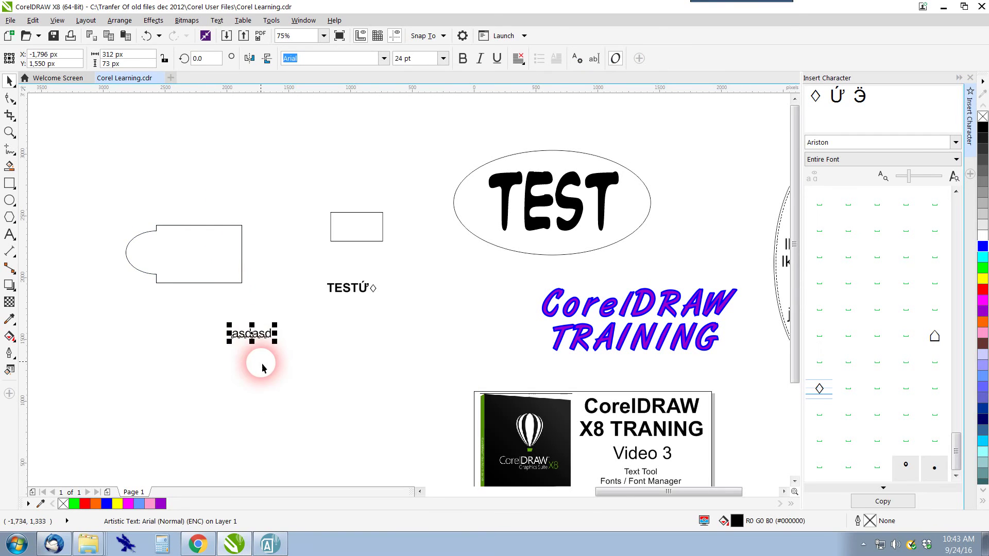
Convert the asdasd text into curves.
right_click(250, 335)
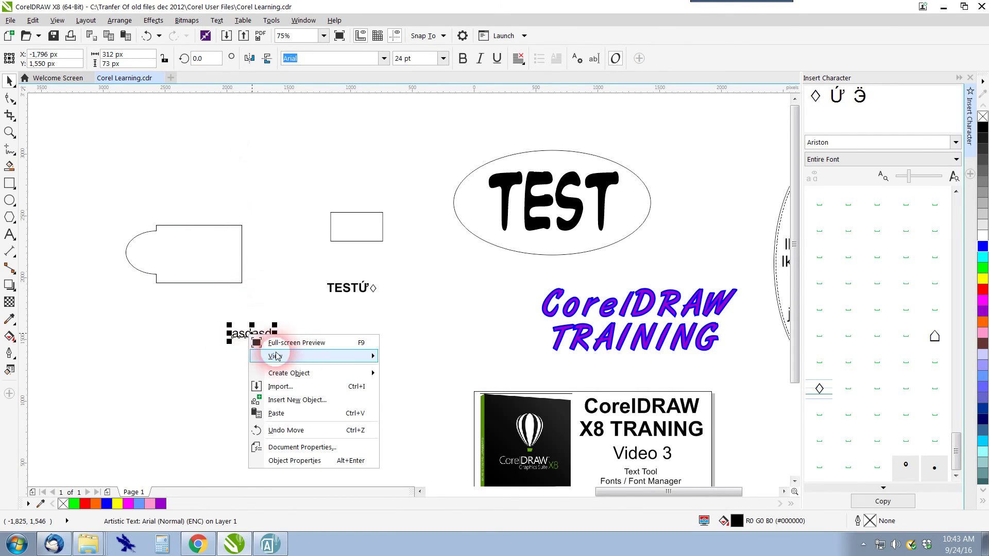
left_click(257, 308)
right_click(258, 335)
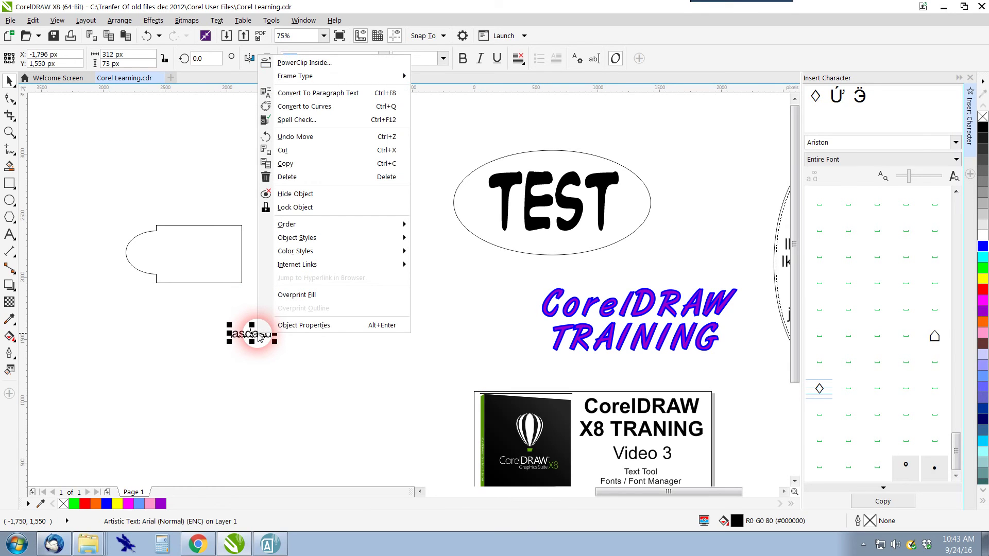
left_click(323, 110)
left_click(286, 393)
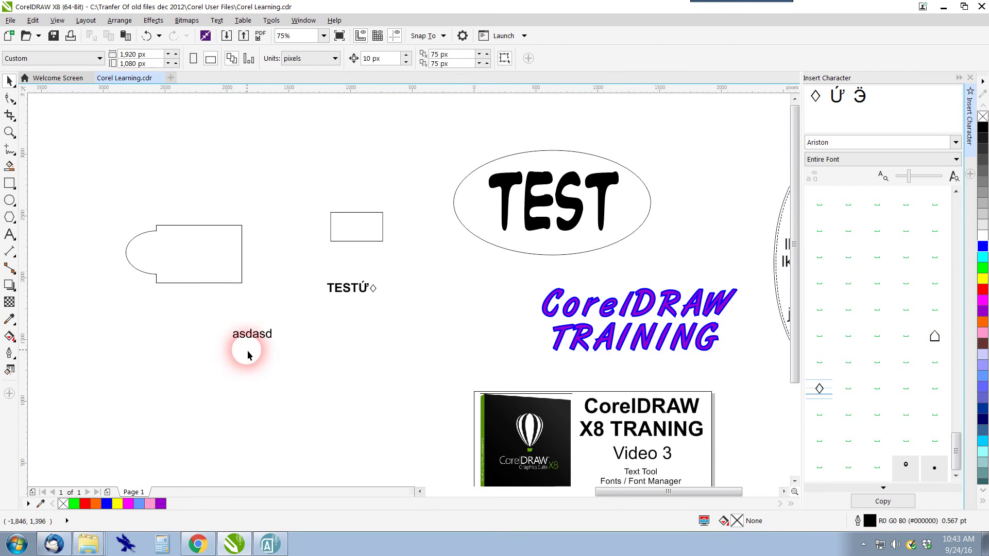
Pull the top of the d's stem up and right with the Shape tool.
scroll(248, 354, "up", 2)
left_click(257, 323)
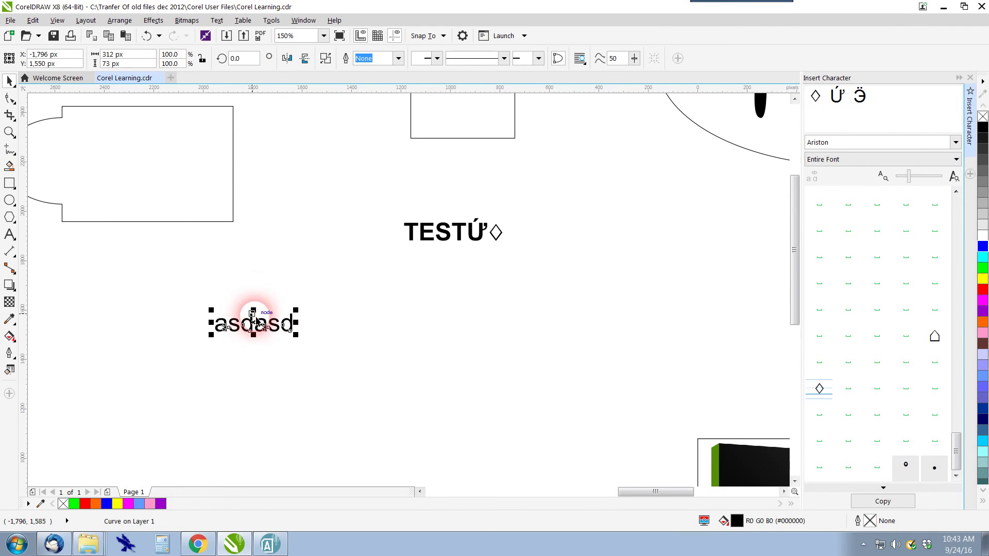
scroll(253, 330, "up", 4)
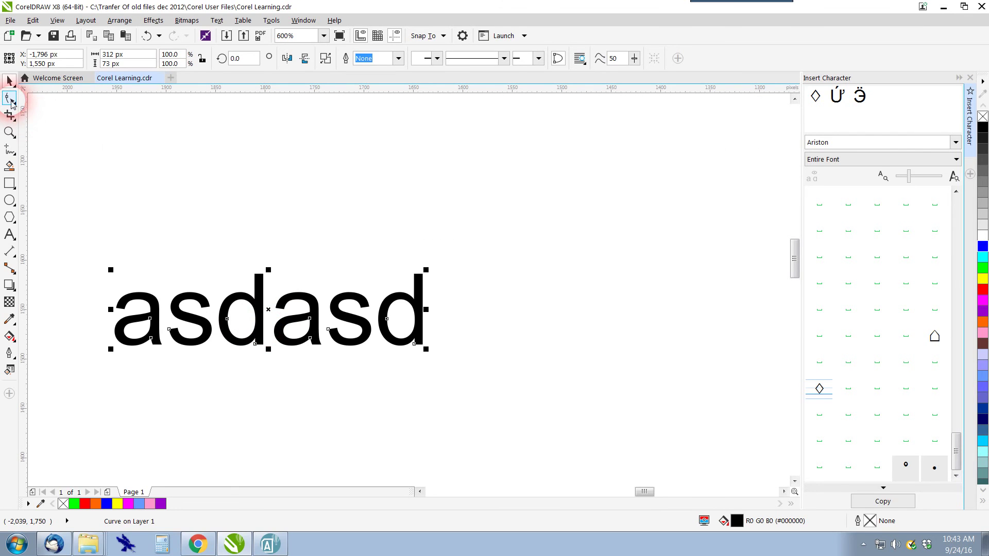
left_click(11, 99)
scroll(247, 296, "up", 2)
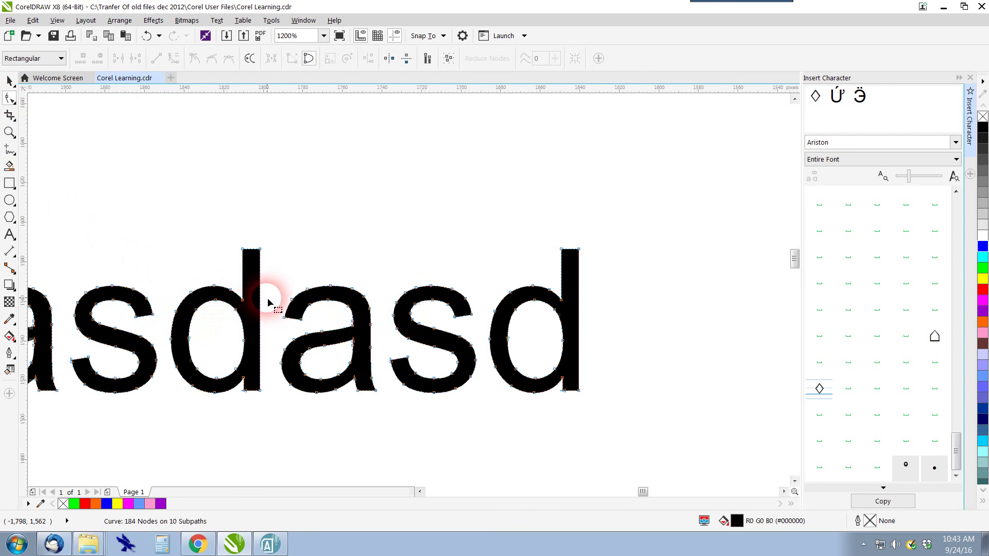
left_click_drag(260, 249, 304, 228)
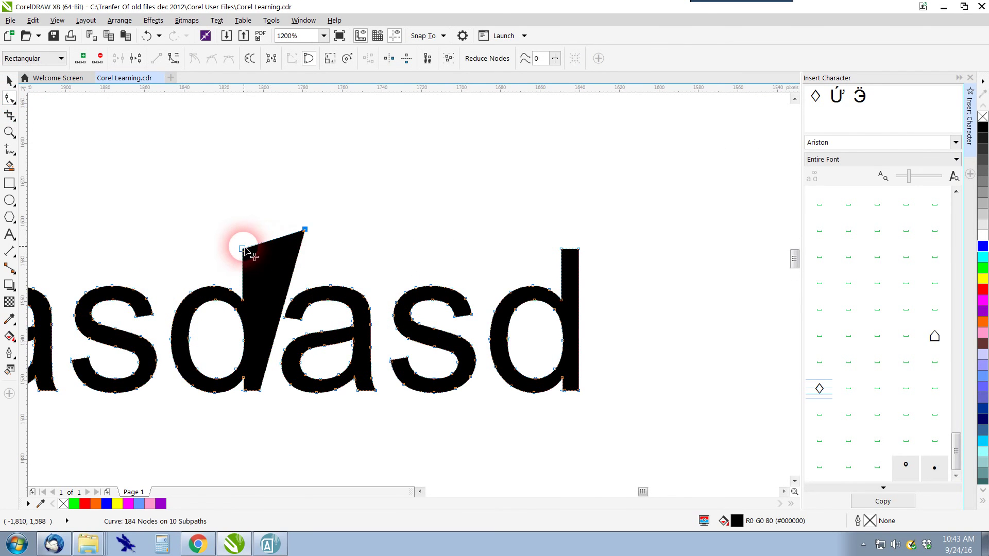
scroll(236, 227, "down", 4)
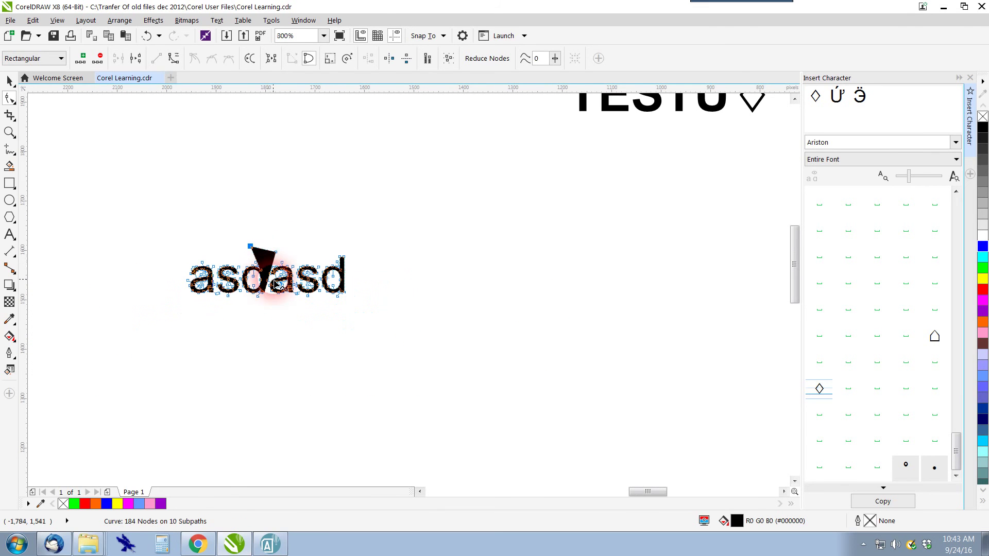
left_click(10, 81)
scroll(375, 226, "down", 2)
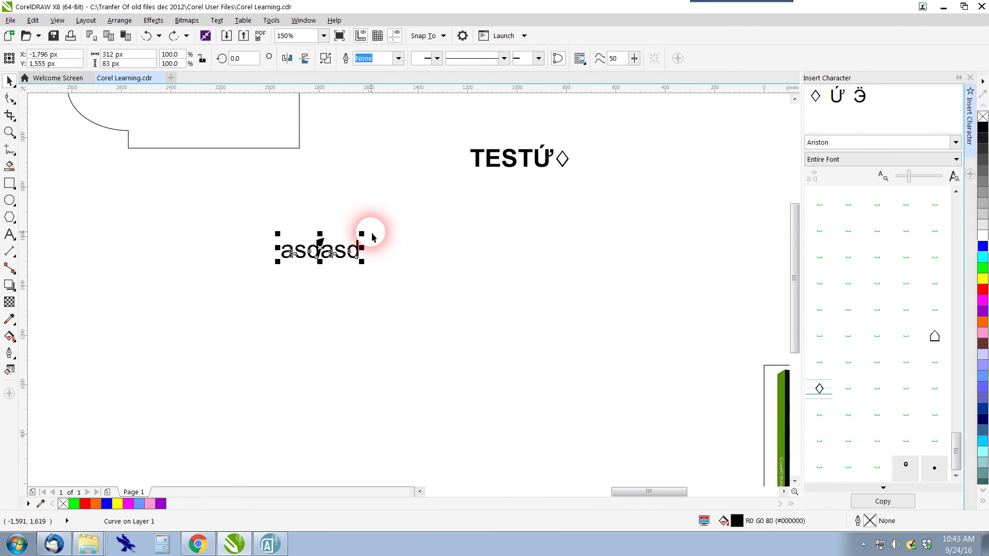
Undo back to editable Arial asdasd text and widen its letter spacing.
key("ctrl+z")
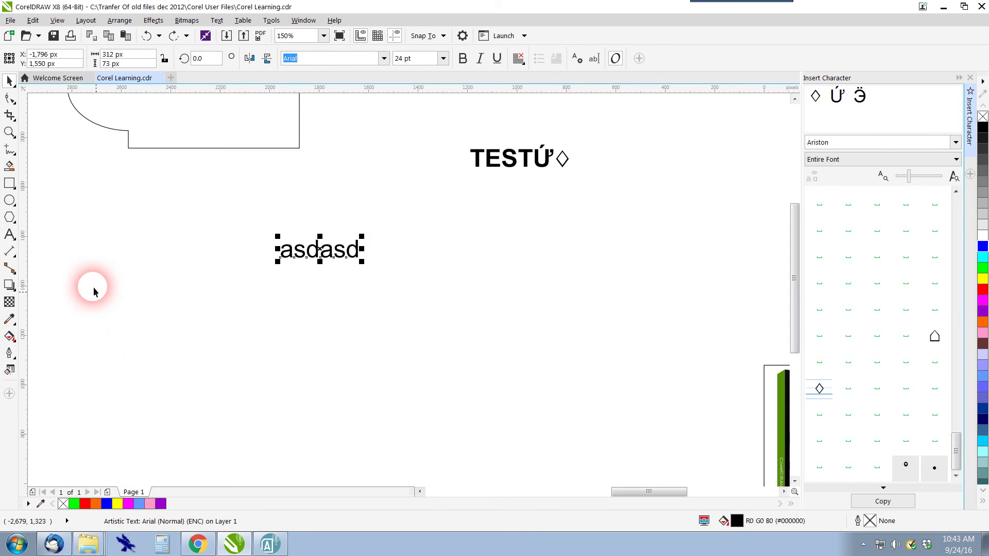
left_click(10, 99)
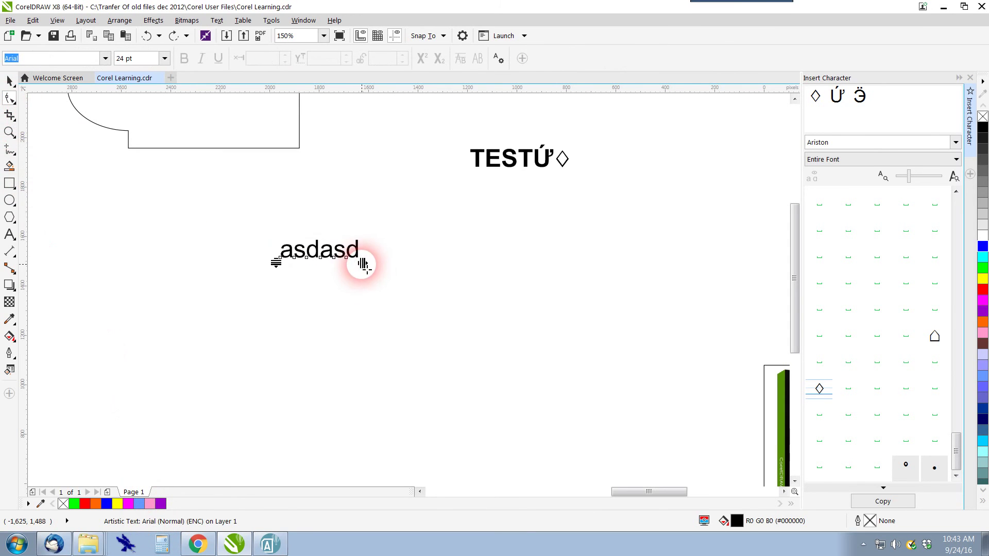
mouse_move(362, 263)
left_mouse_down()
mouse_move(397, 267)
mouse_move(368, 270)
left_mouse_up()
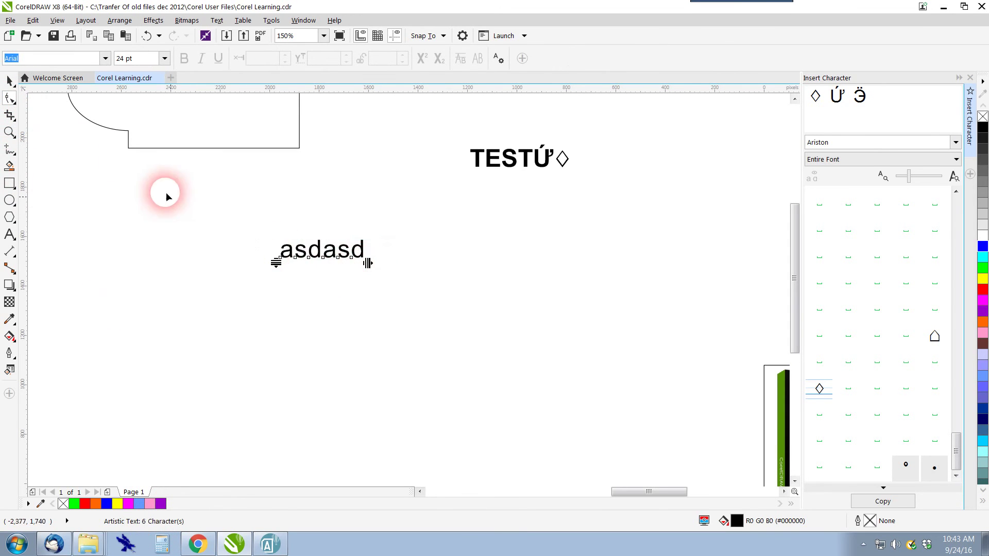
left_click(10, 80)
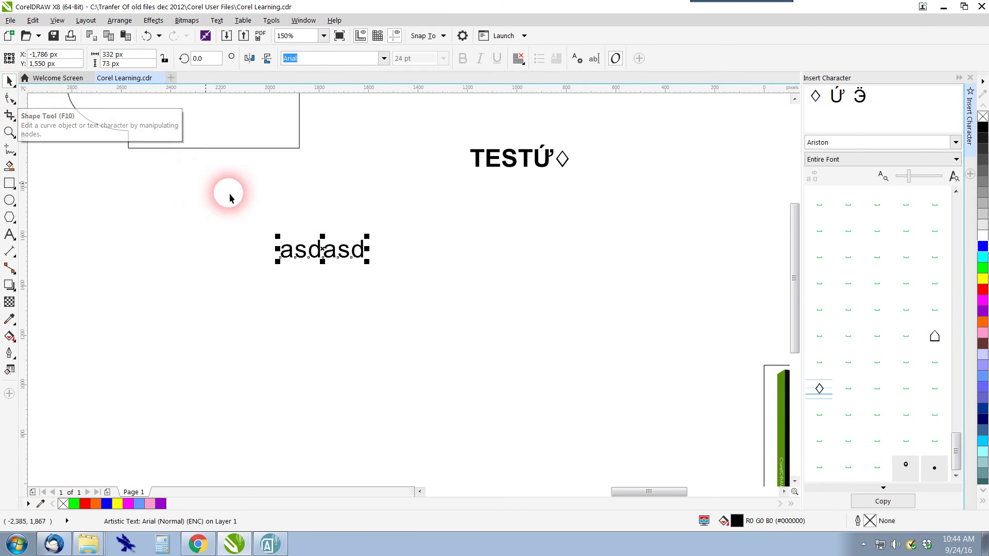
scroll(456, 262, "down", 2)
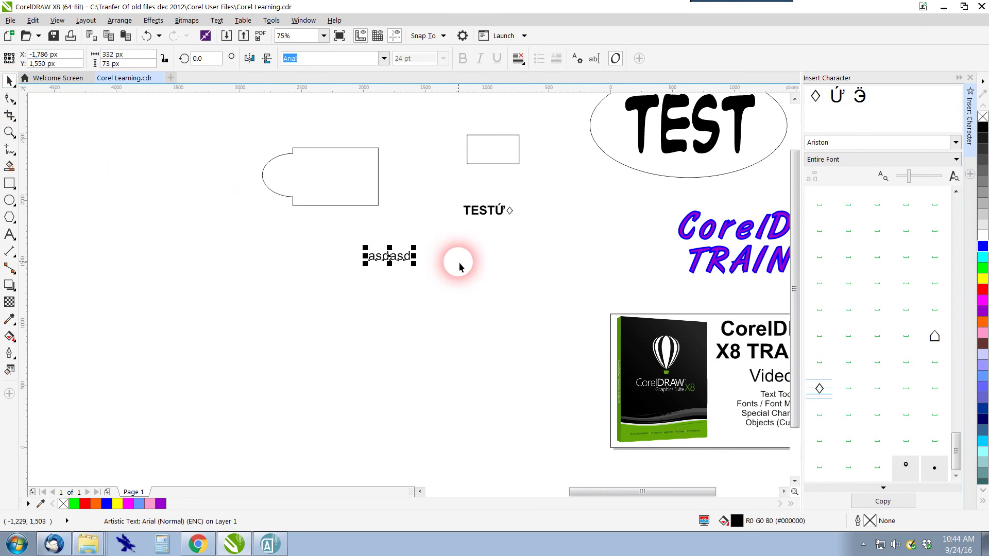
left_click(495, 165)
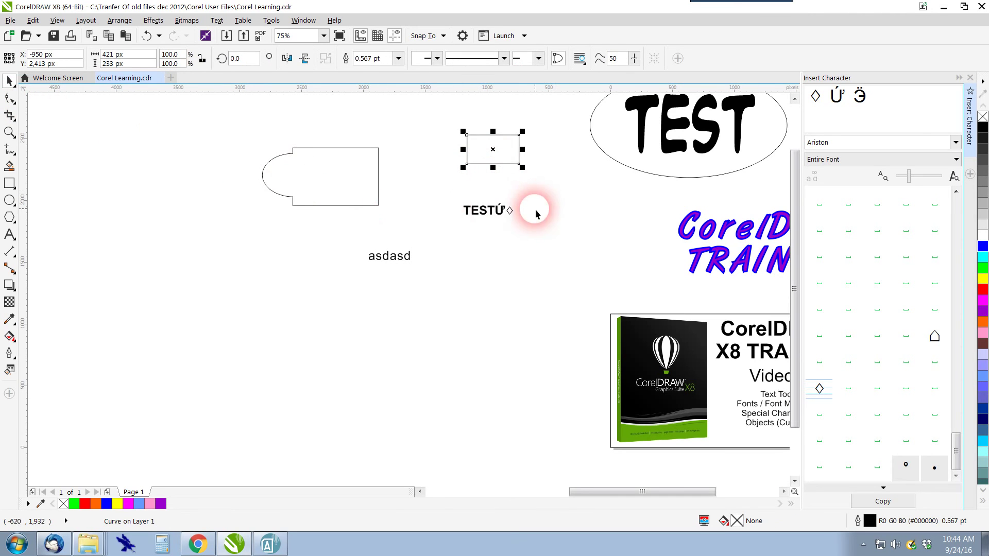
Draw a small ellipse below asdasd and reshape it into a pie missing an upper-right wedge.
left_click(10, 200)
left_click_drag(203, 300, 280, 351)
left_click(11, 99)
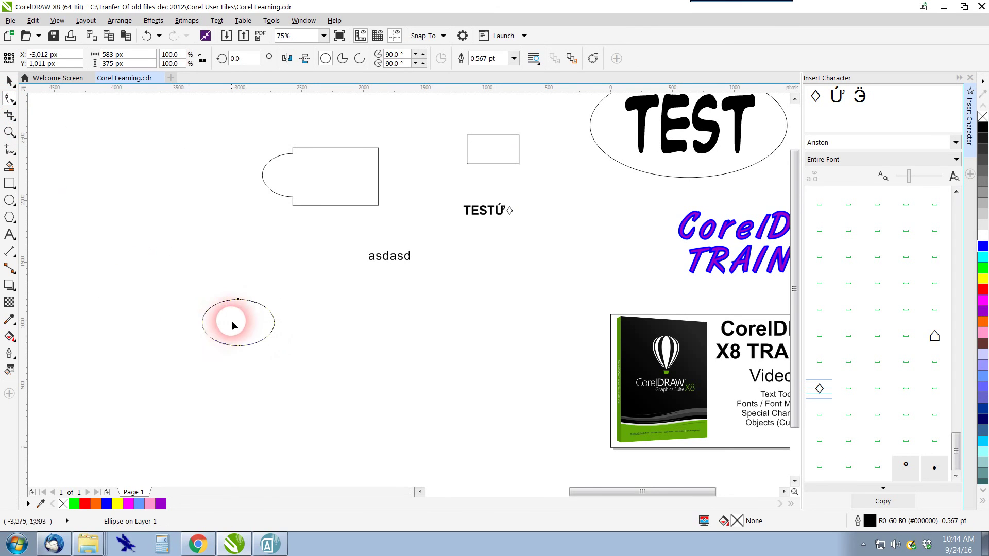
left_click_drag(238, 299, 217, 323)
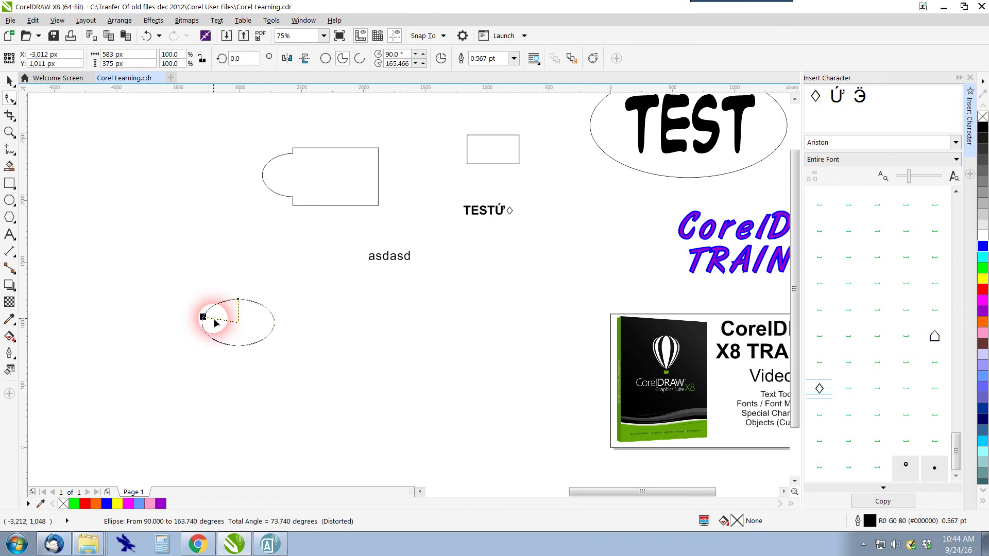
scroll(222, 325, "up", 3)
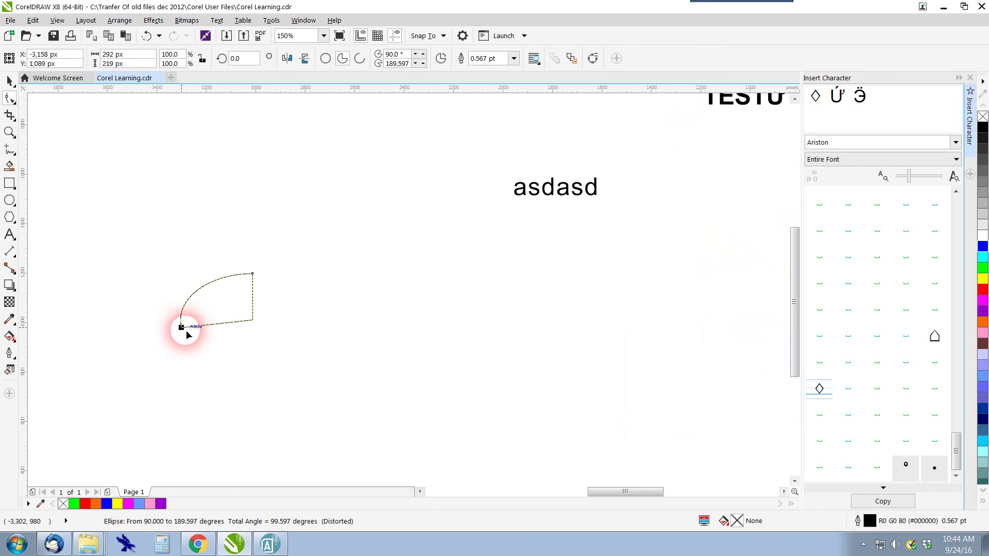
left_click_drag(307, 342, 306, 289)
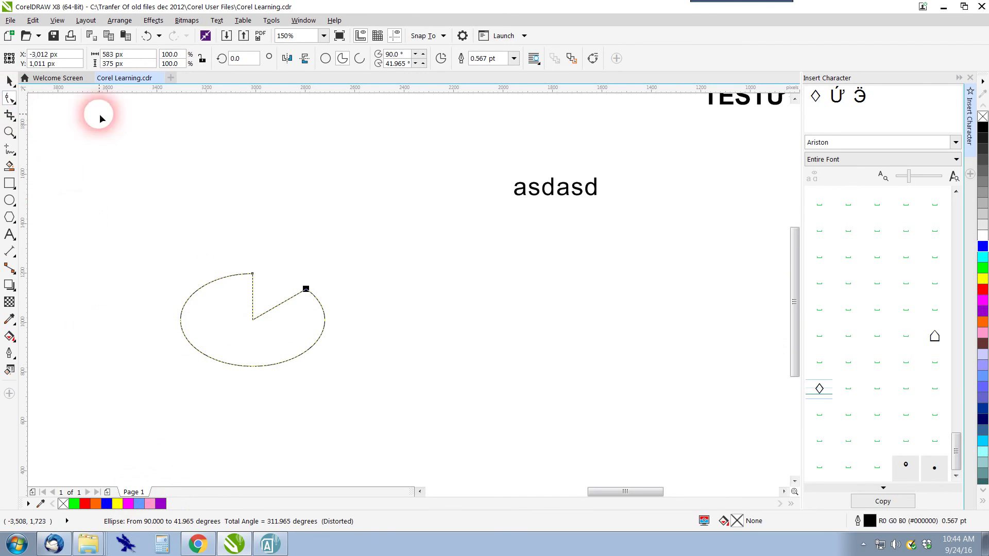
left_click(9, 81)
scroll(508, 328, "down", 4)
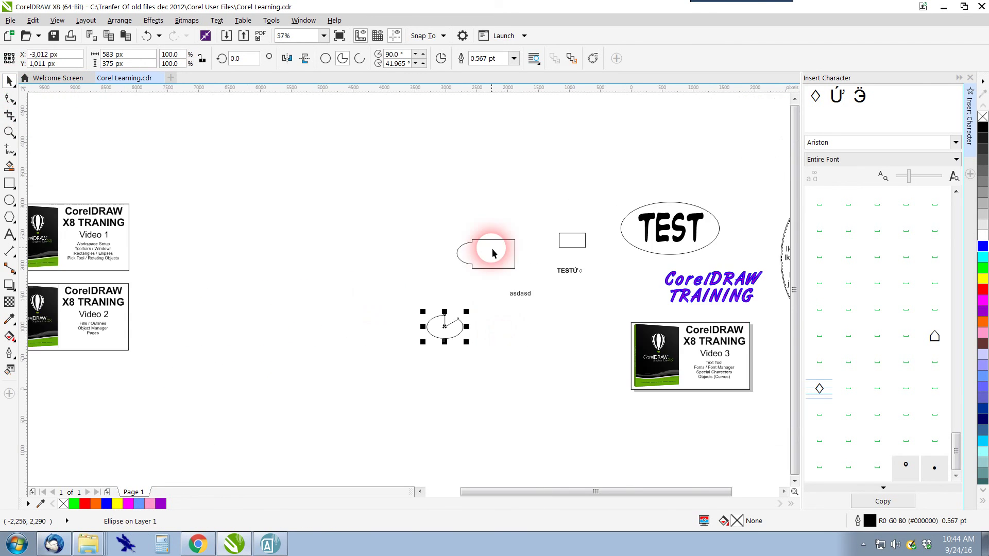
left_click(569, 241)
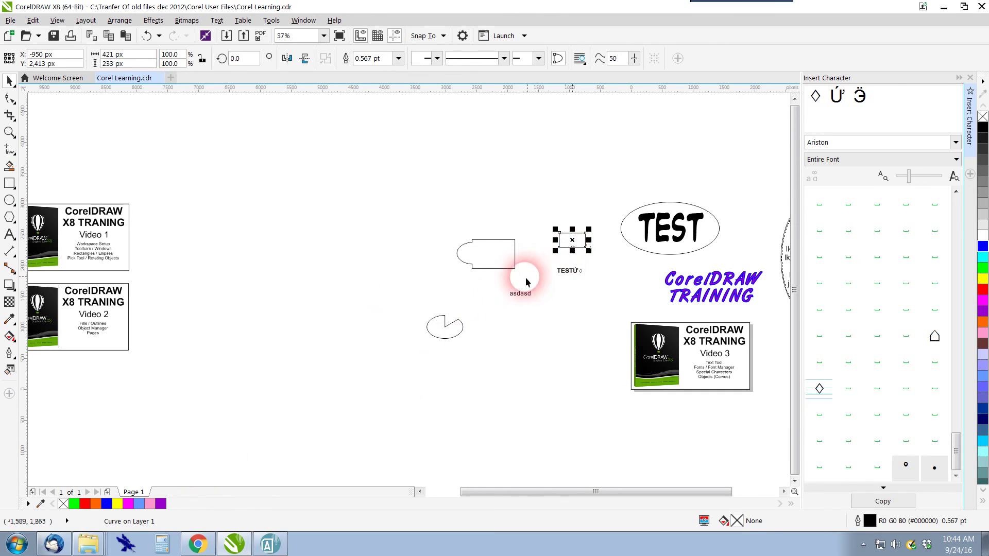
left_click(266, 249)
left_click(33, 195)
Draw a rectangle left of the notched shape and round its corners to 123 px.
left_click(10, 184)
left_click_drag(333, 227, 387, 254)
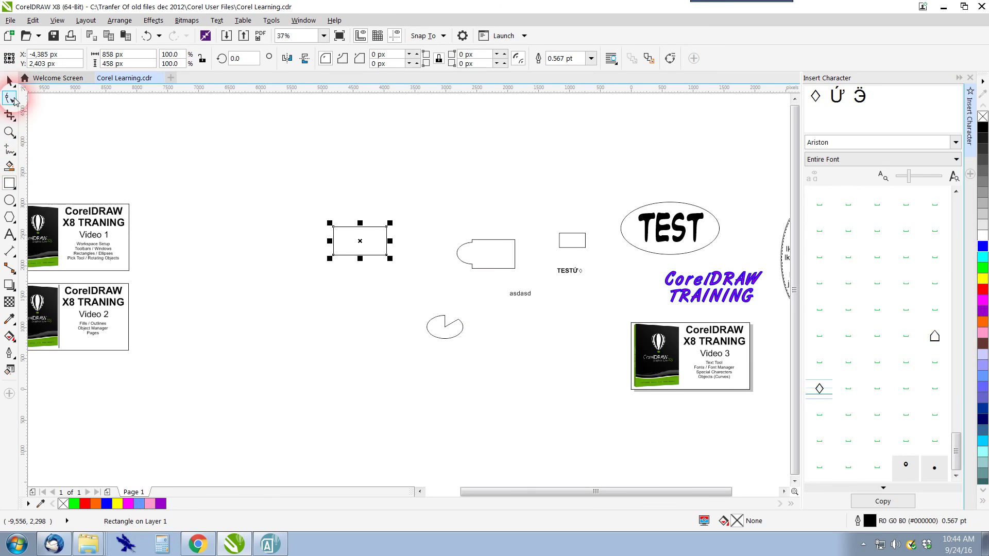
left_click(11, 98)
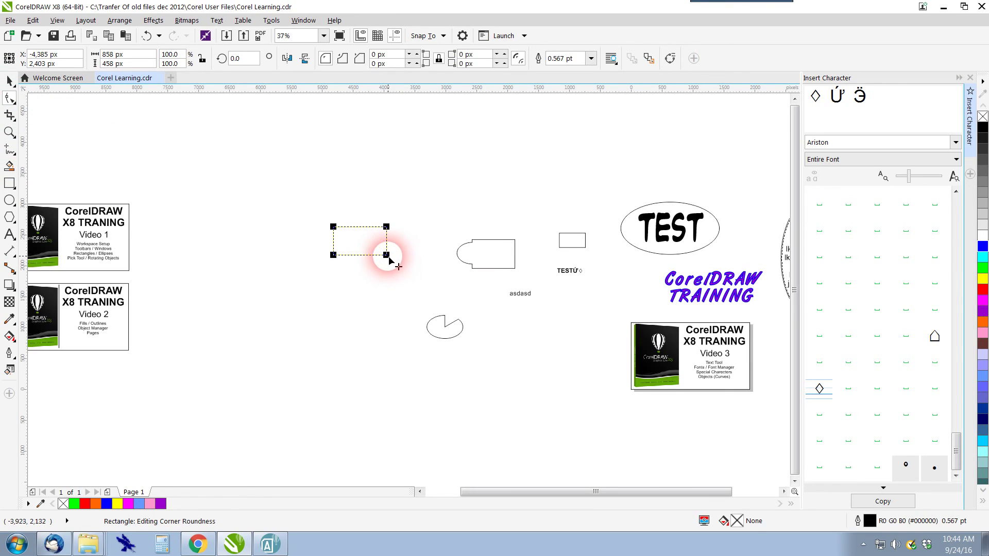
scroll(387, 256, "up", 3)
left_click_drag(386, 257, 353, 242)
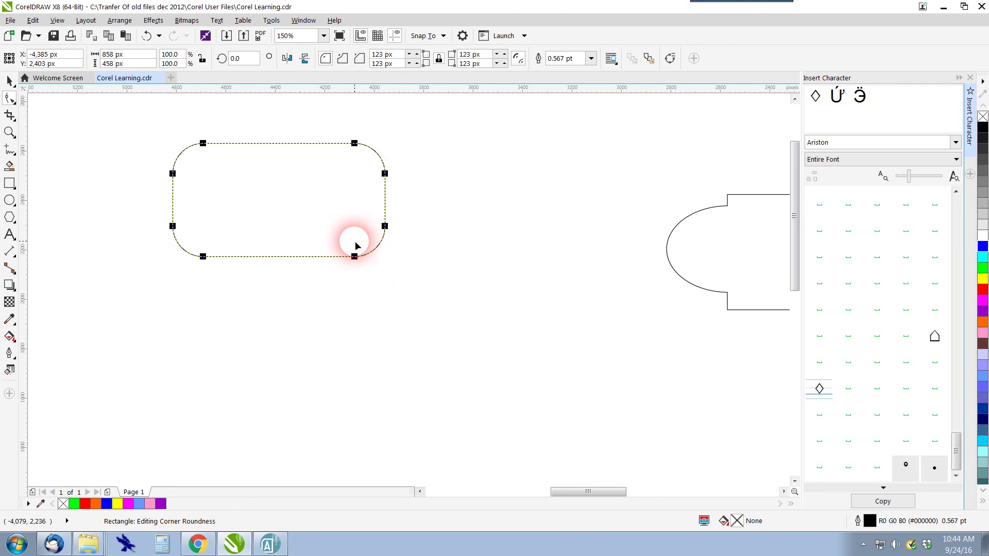
left_click(9, 81)
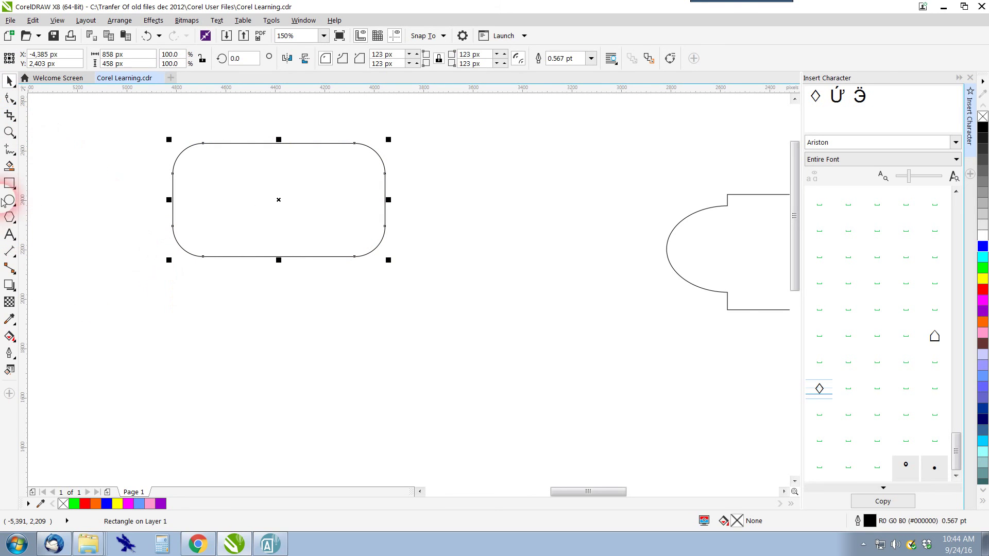
Draw a wide, flat rectangle below it and round its corners to 69 px.
left_click(9, 184)
mouse_move(199, 317)
left_mouse_down()
mouse_move(295, 364)
mouse_move(430, 376)
left_mouse_up()
left_click(9, 98)
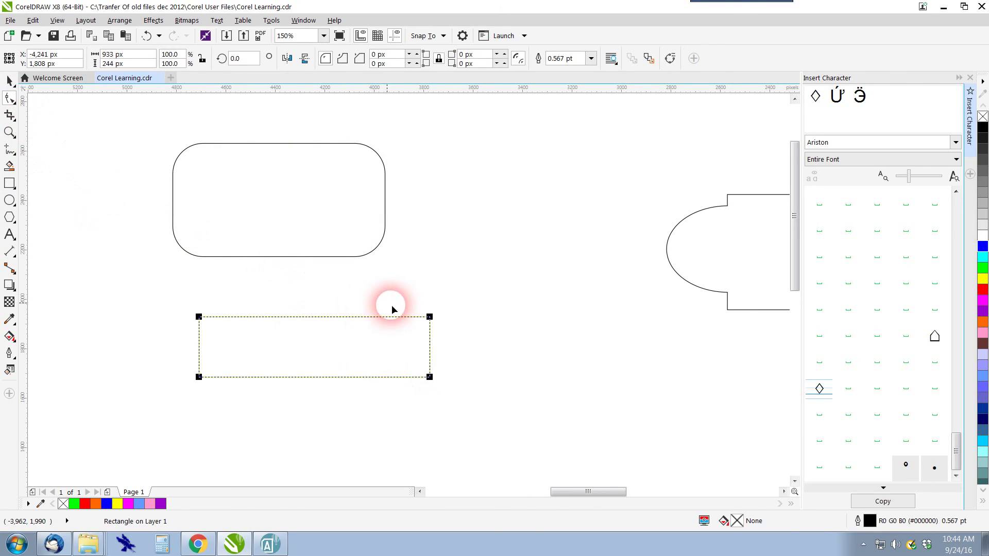
left_click_drag(429, 318, 414, 334)
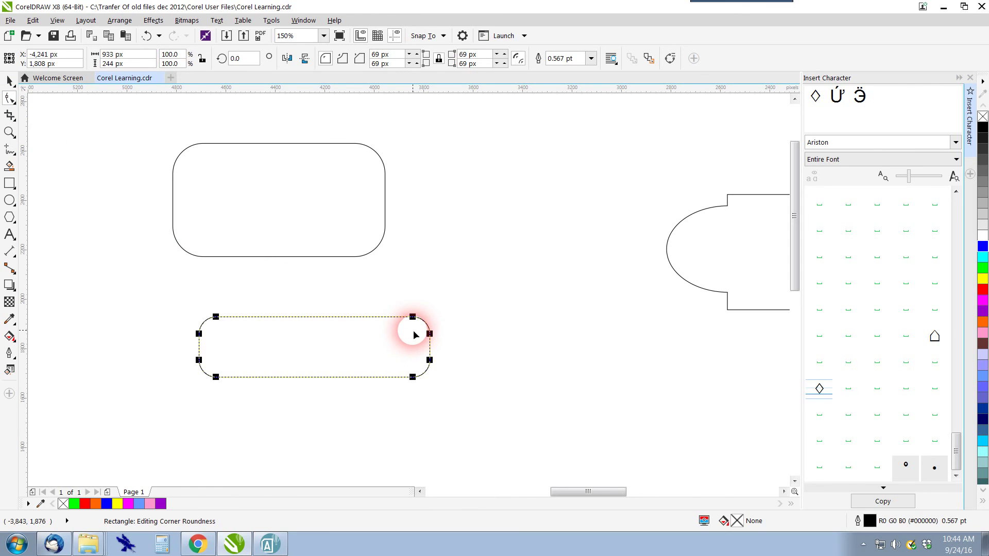
scroll(418, 333, "down", 2)
Draw a small rectangle above the rounded rectangles and convert it to curves.
left_click(4, 82)
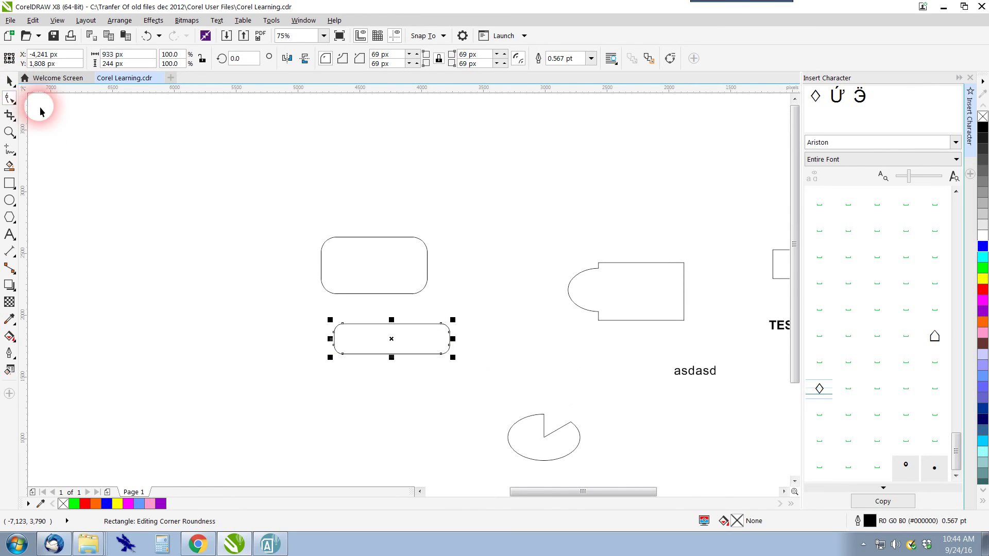
scroll(573, 341, "down", 2)
left_click(670, 310)
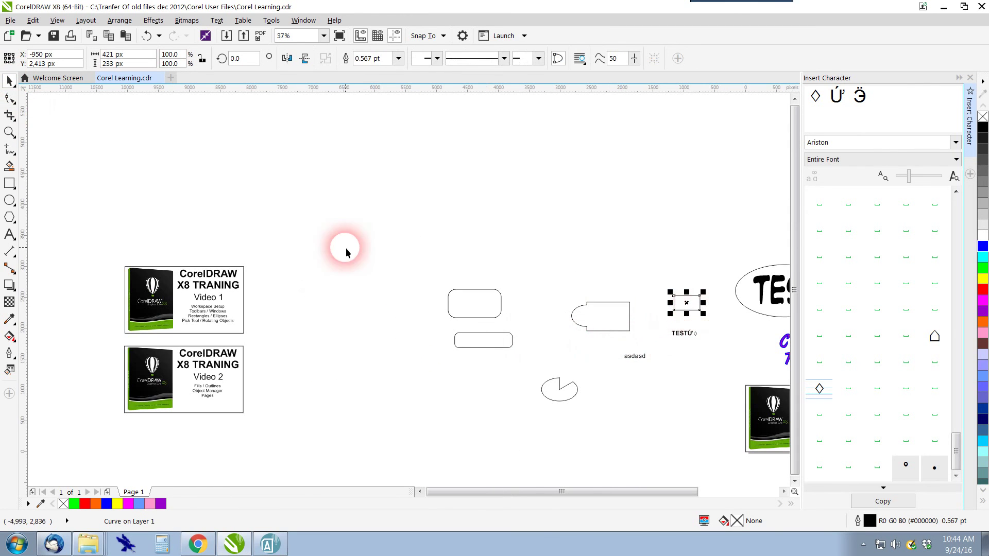
left_click(9, 183)
left_click_drag(381, 226, 448, 254)
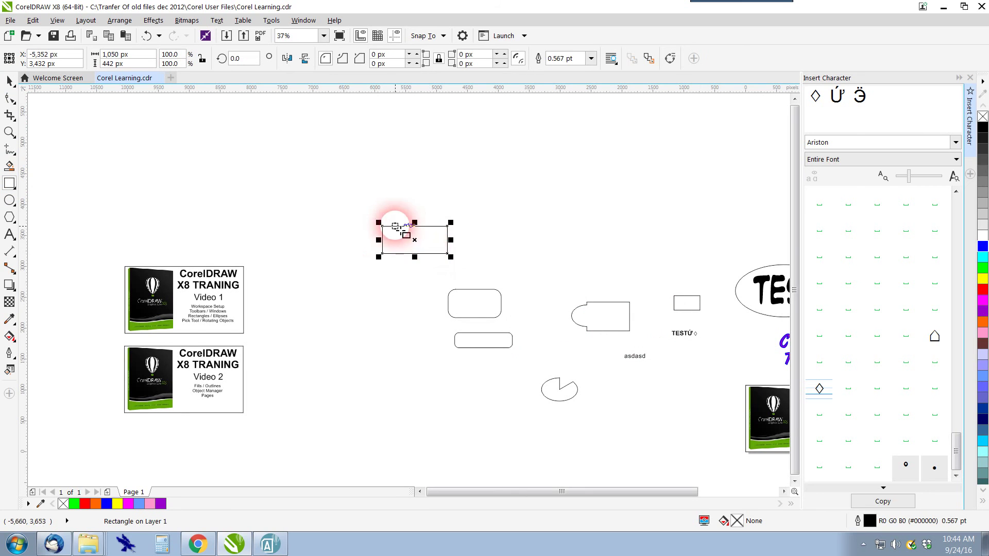
left_click(123, 21)
left_click(161, 178)
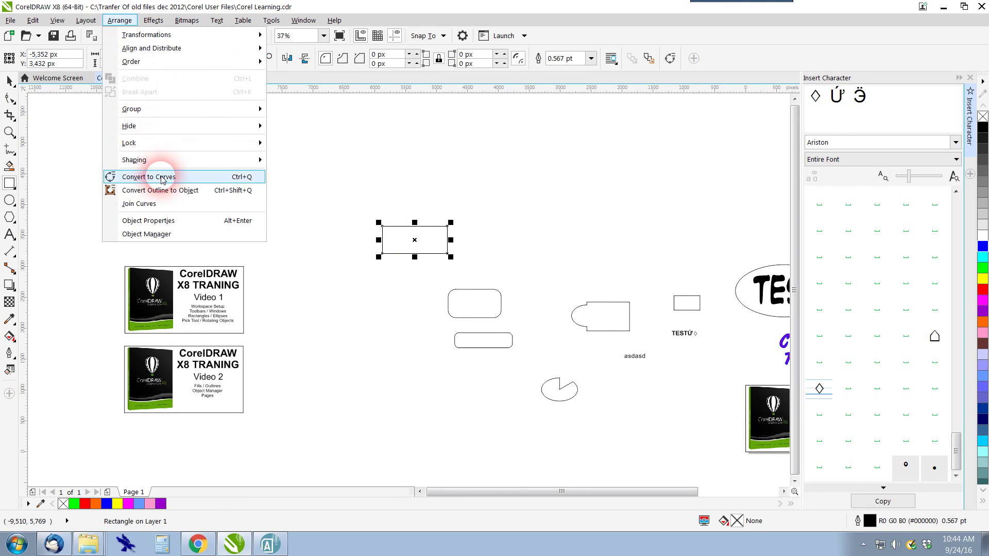
left_click(447, 253)
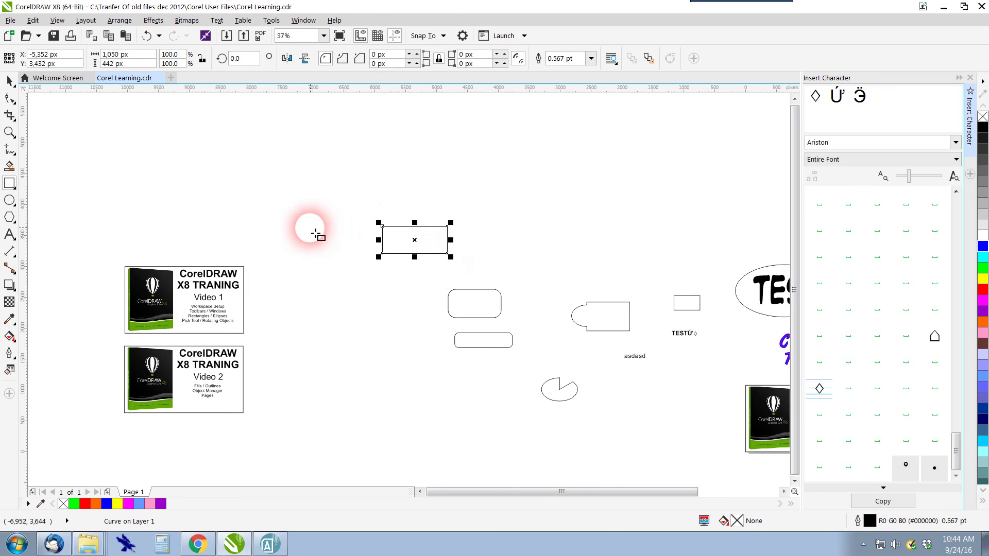
Drag the curve's top-right, bottom-right and top-left nodes into a skewed near-triangle.
left_click(15, 105)
left_click(43, 99)
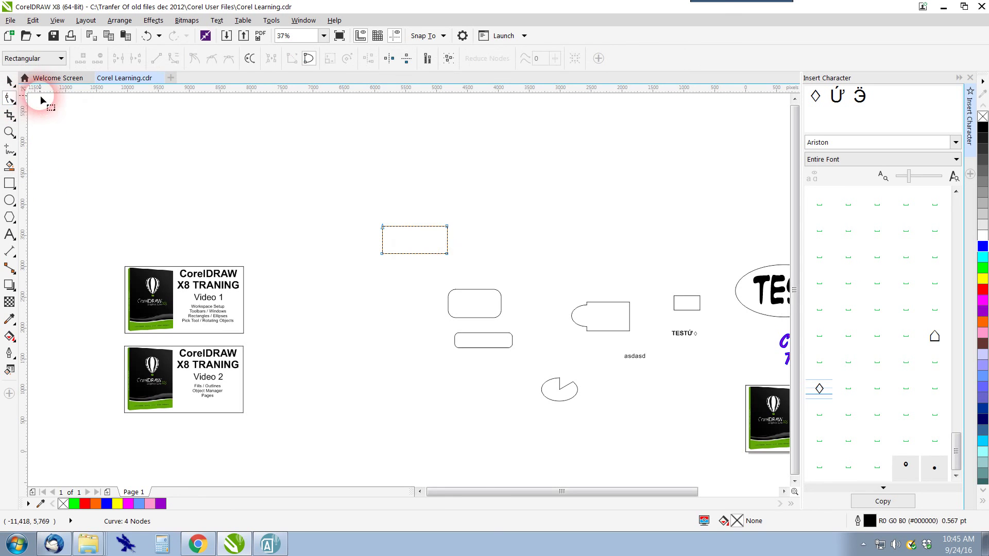
scroll(459, 254, "up", 2)
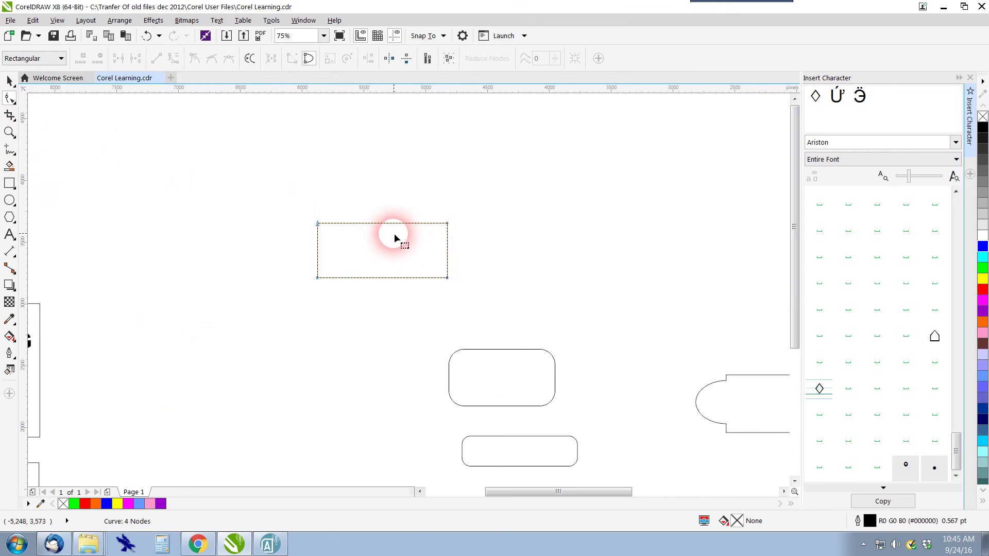
left_click_drag(450, 227, 505, 206)
left_click_drag(448, 278, 473, 316)
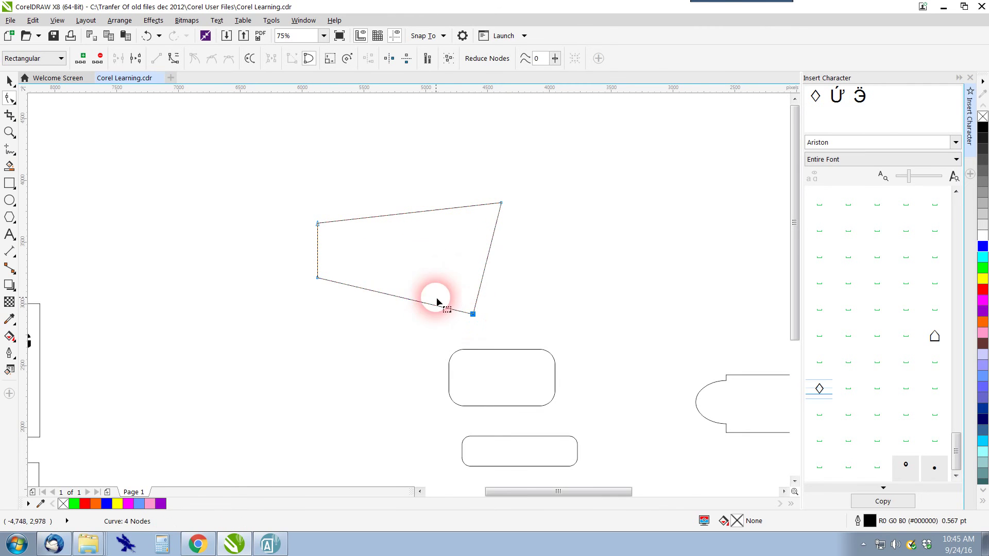
left_click_drag(326, 230, 365, 248)
scroll(371, 252, "down", 2)
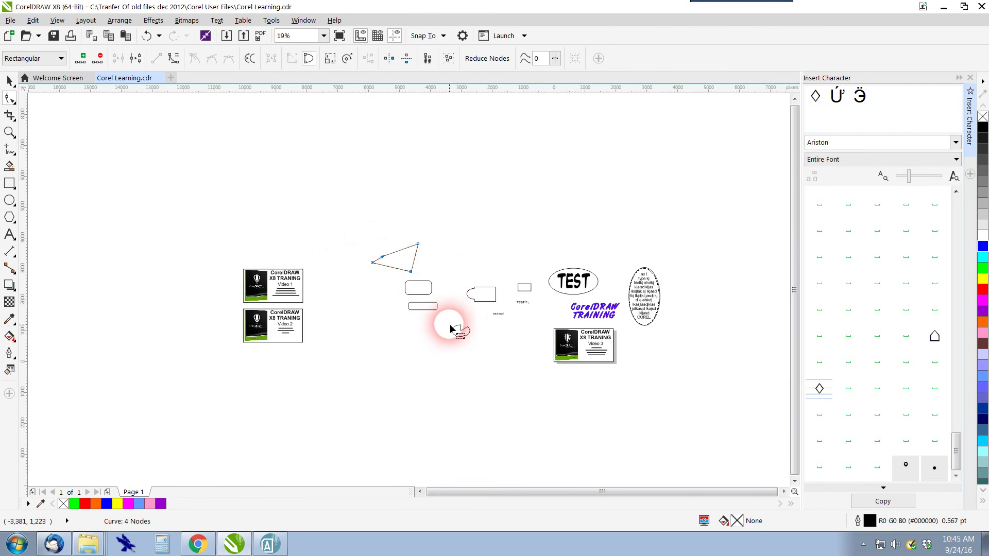
scroll(448, 327, "up", 1)
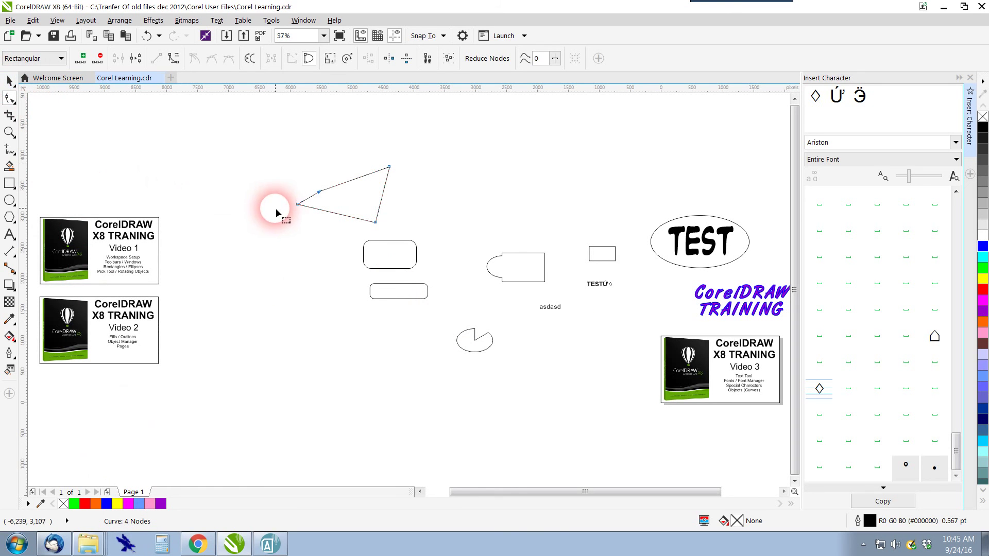
left_click(8, 81)
left_click(261, 282)
scroll(413, 283, "down", 2)
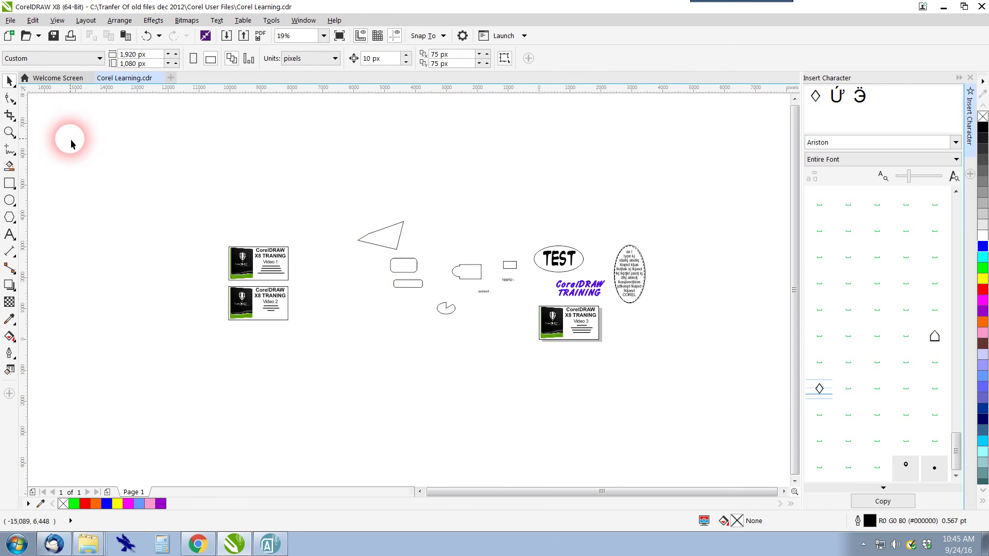
scroll(358, 241, "up", 2)
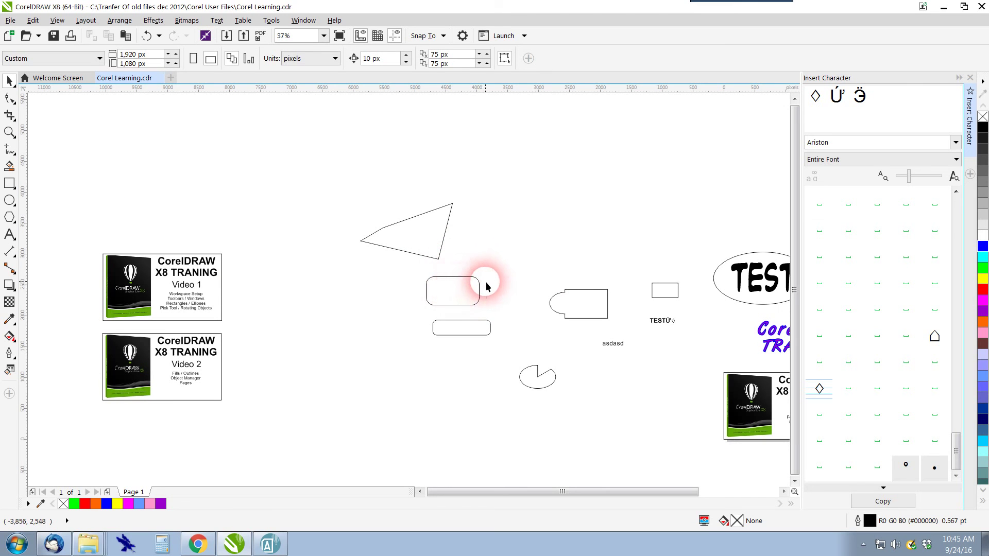
left_click(461, 278)
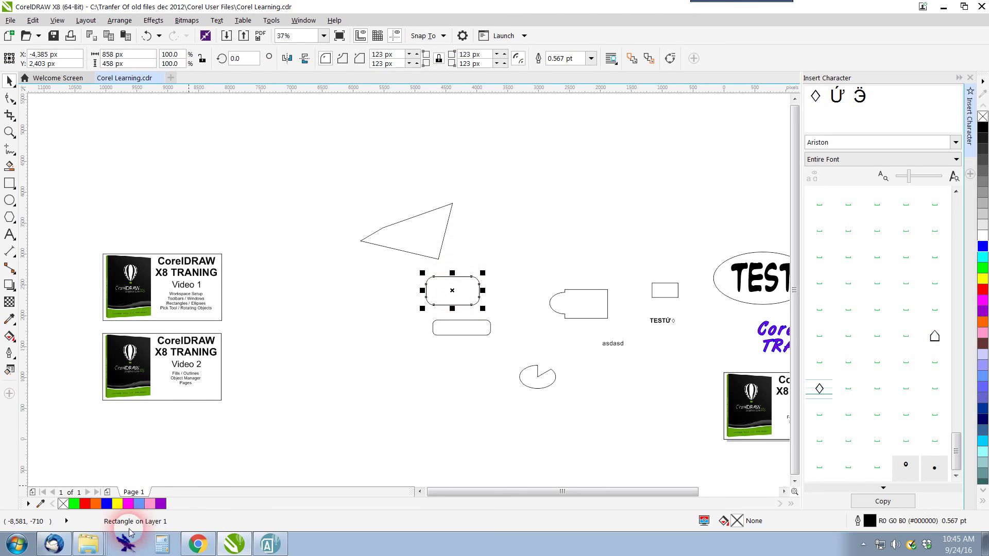
Draw a 10-sided polygon below the triangle and pull one node inward to make a spiky star.
left_click(10, 217)
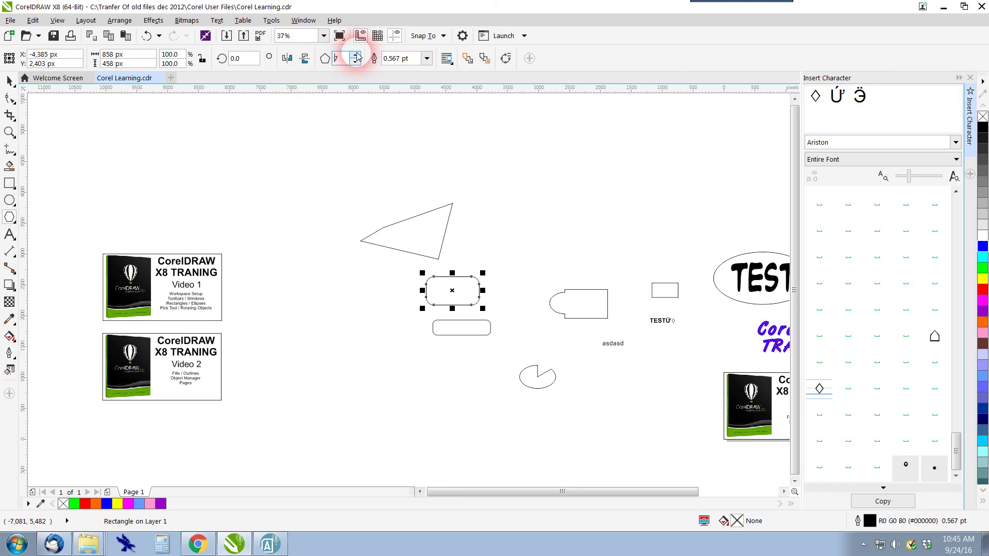
left_click_drag(359, 318, 431, 376)
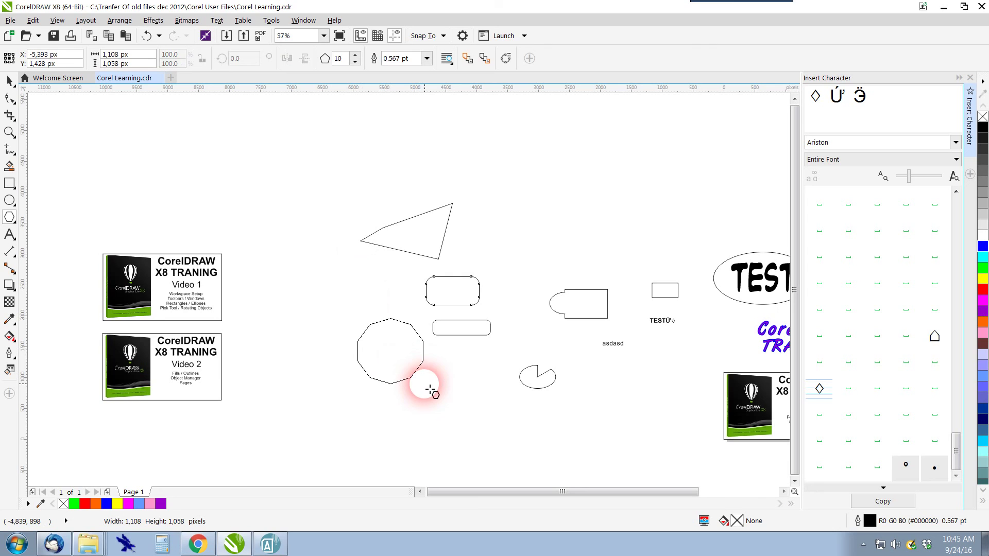
left_click_drag(431, 391, 429, 389)
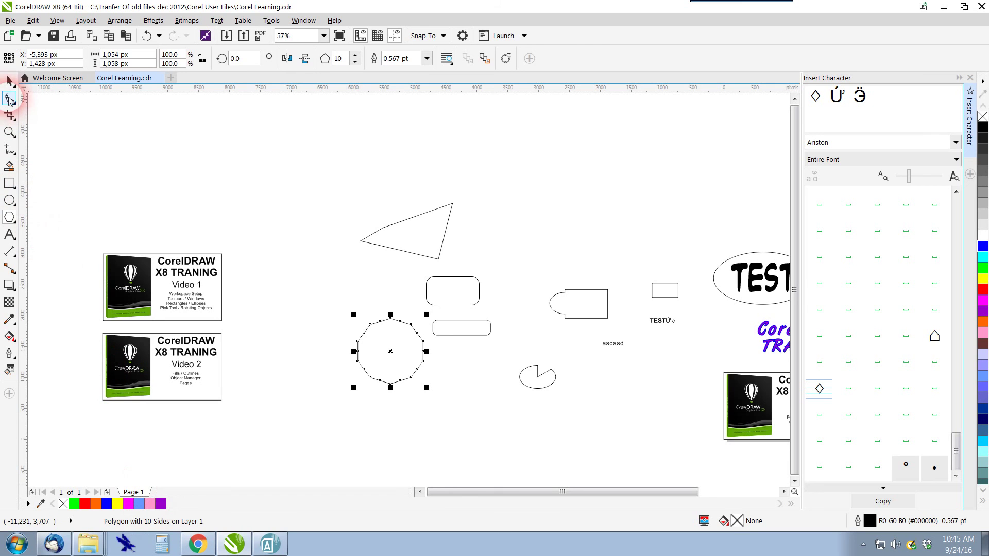
left_click(10, 98)
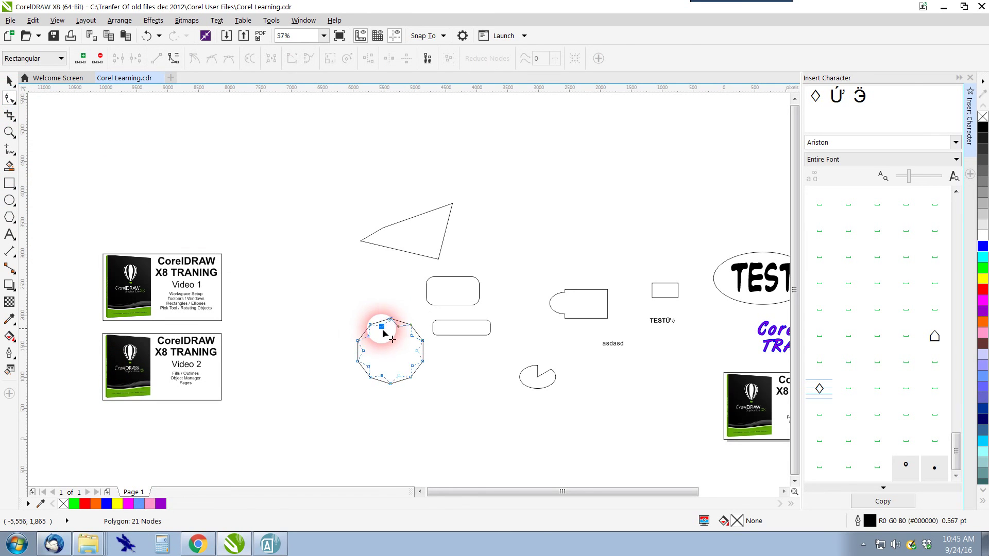
left_click_drag(384, 333, 353, 315)
scroll(397, 347, "up", 2)
scroll(398, 347, "down", 2)
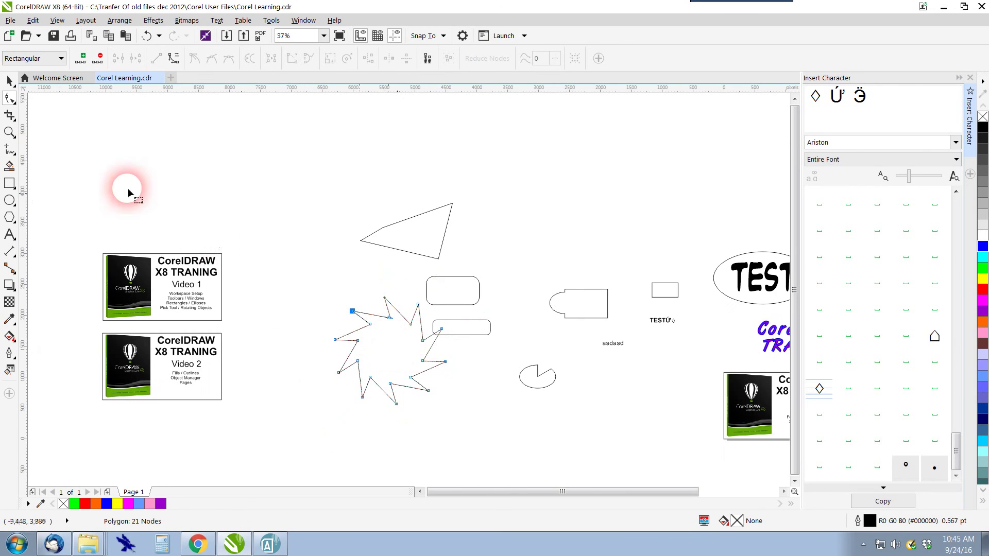
Draw another ten-sided polygon at the top left and convert it to curves.
left_click(11, 82)
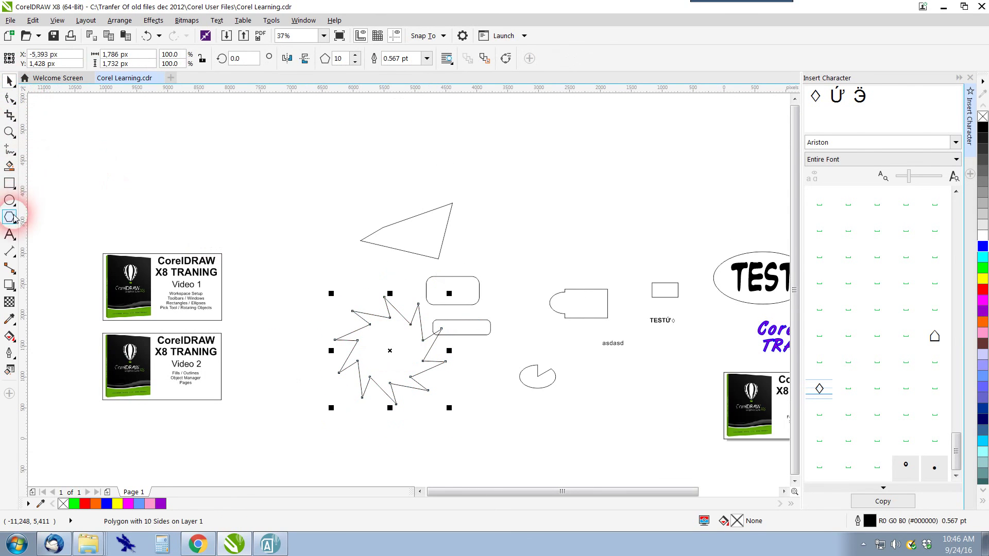
left_click_drag(217, 143, 287, 209)
left_click(119, 20)
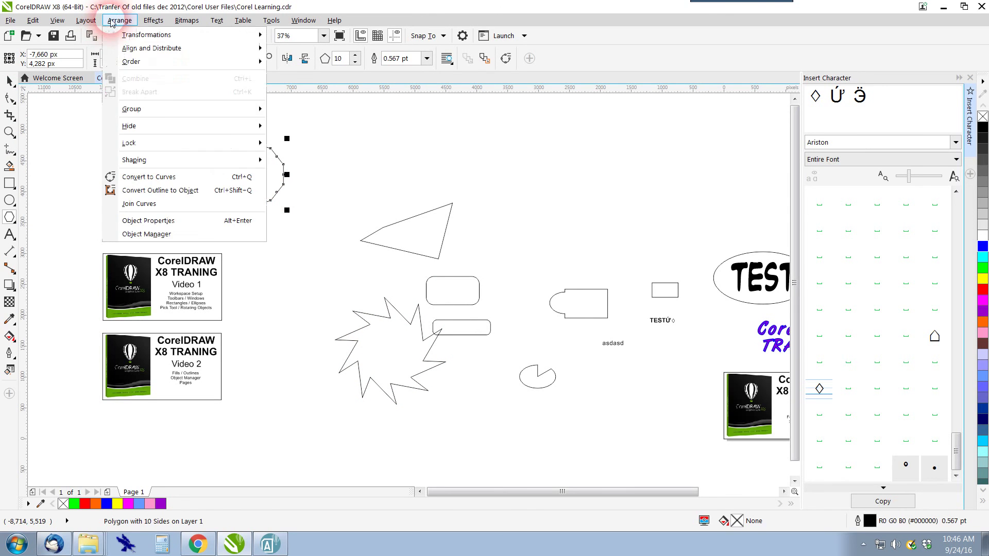
left_click(177, 175)
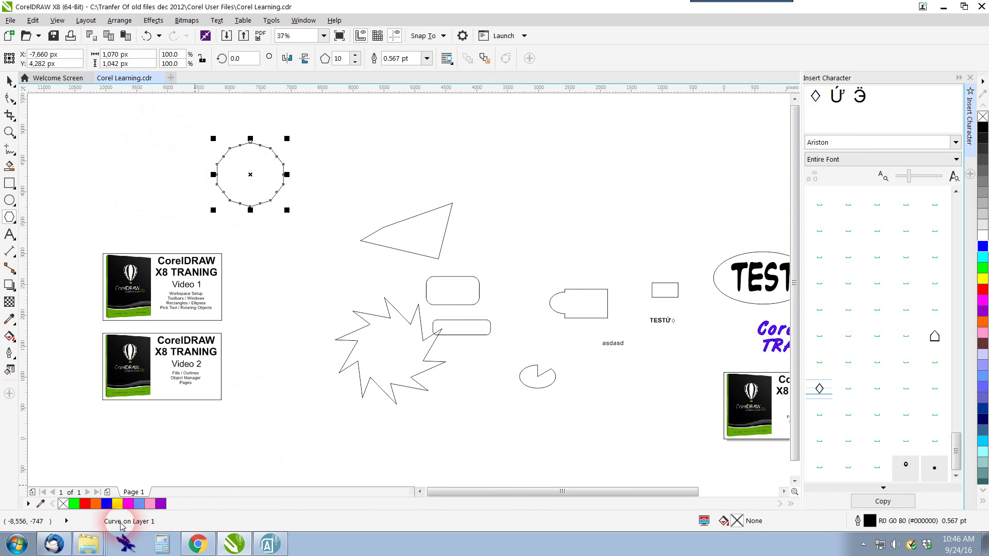
Pull five of the curve's nodes outward into long, irregular spikes.
left_click(11, 98)
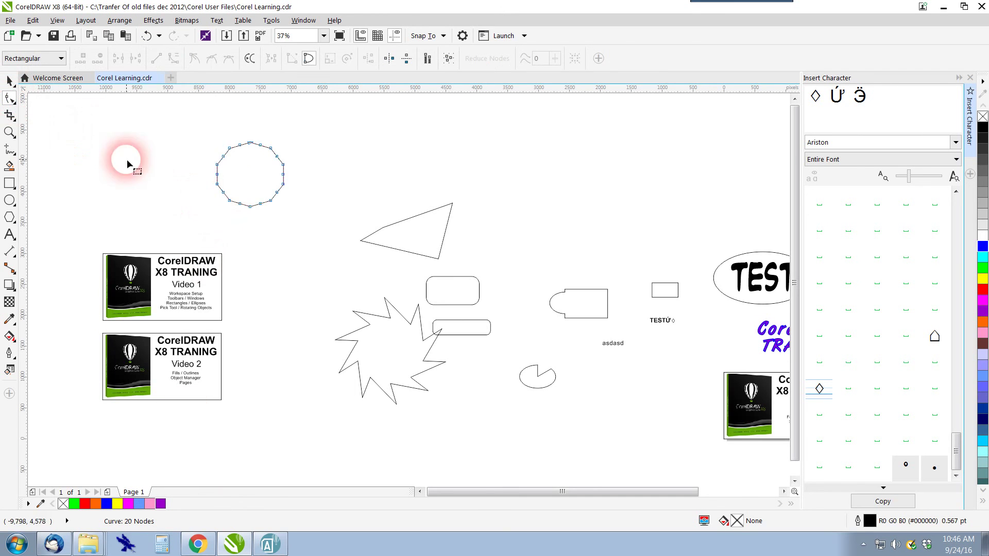
scroll(280, 204, "up", 4)
left_click_drag(243, 155, 302, 205)
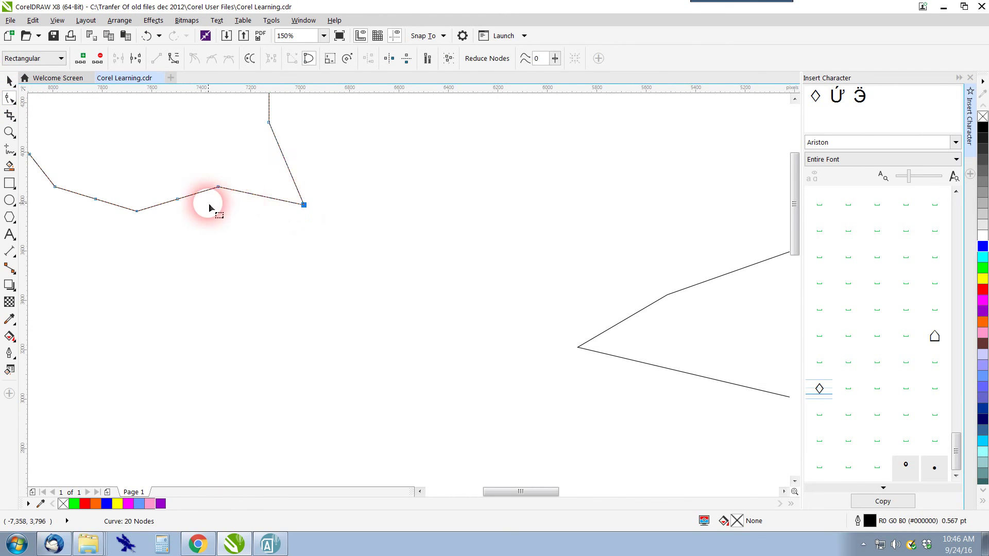
scroll(209, 206, "down", 2)
left_click_drag(175, 214, 175, 255)
scroll(188, 217, "down", 1)
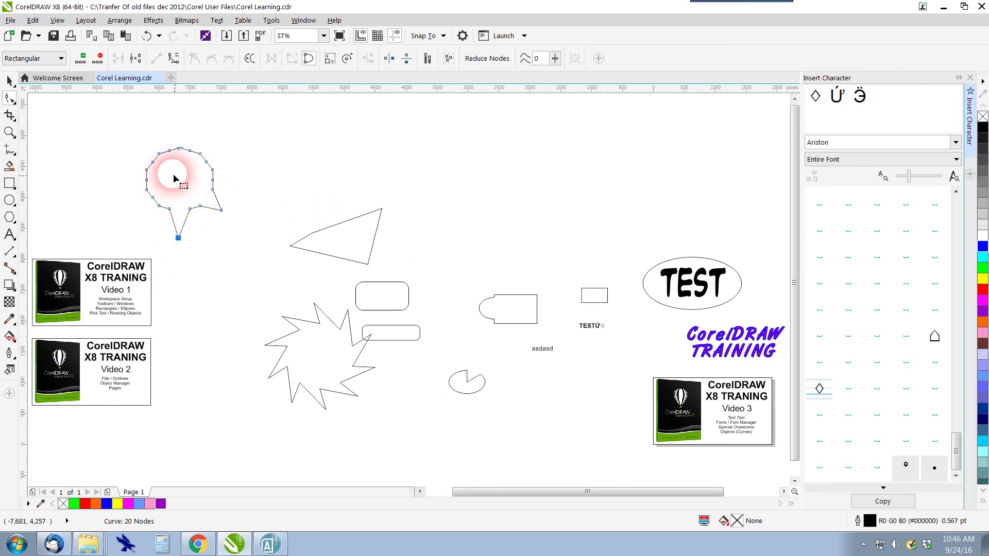
left_click_drag(154, 150, 122, 122)
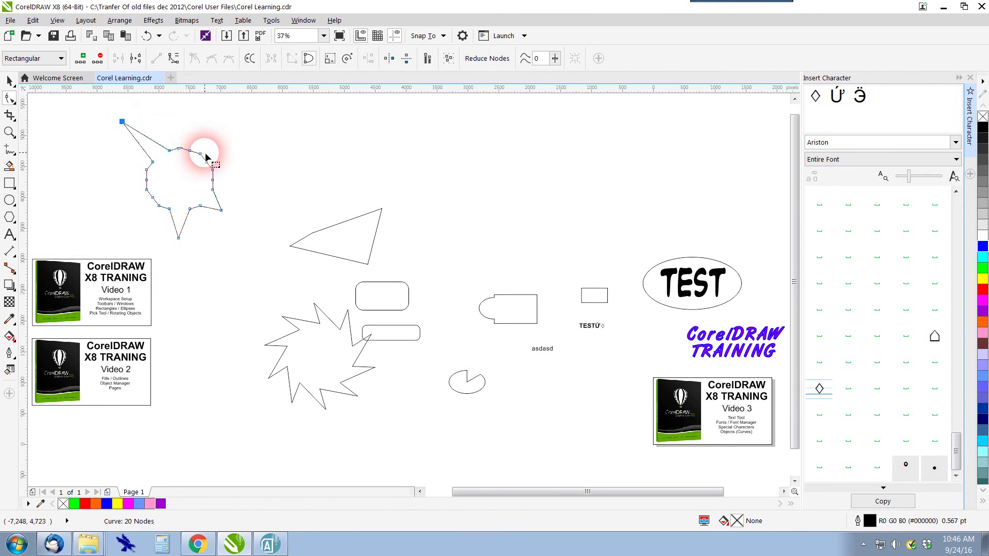
left_click_drag(190, 152, 222, 118)
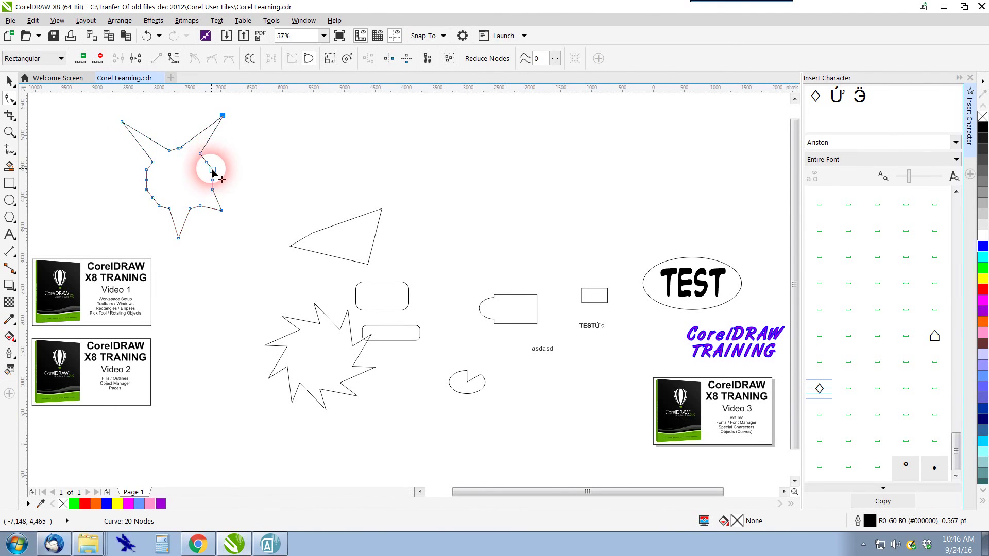
left_click_drag(212, 169, 271, 159)
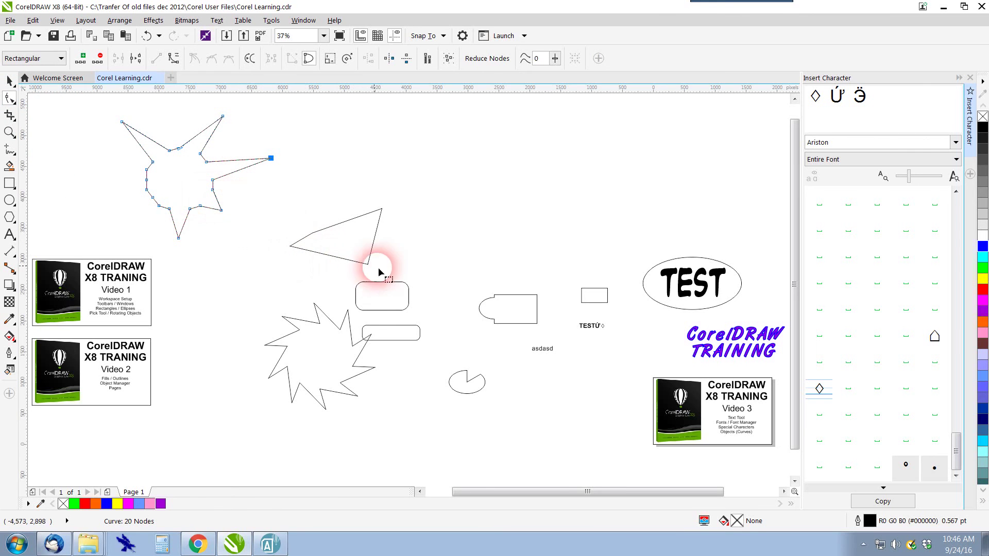
scroll(407, 304, "down", 2)
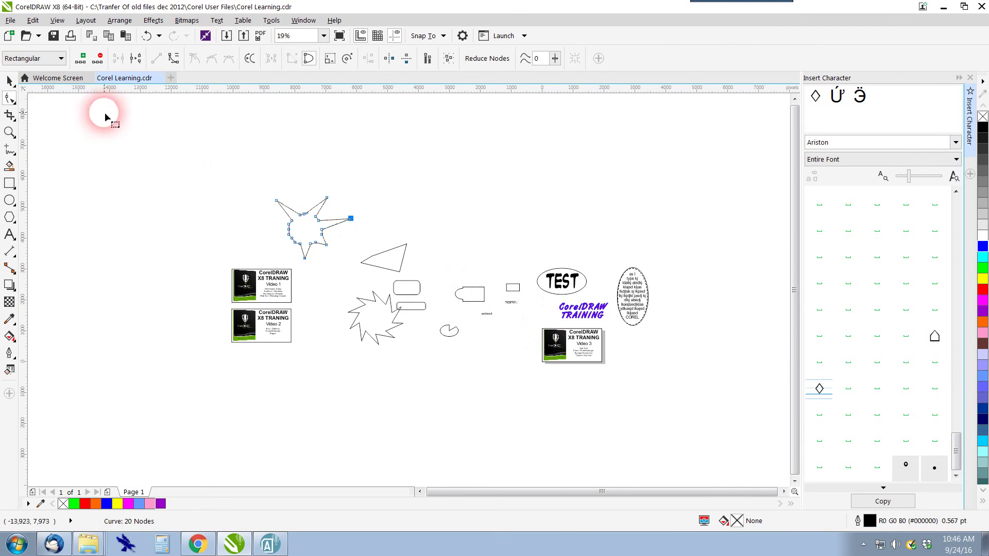
Add a 'Shape Tool' line after 'Objects (Curves)' in the Video 3 card's topic text.
left_click(9, 81)
scroll(596, 359, "up", 4)
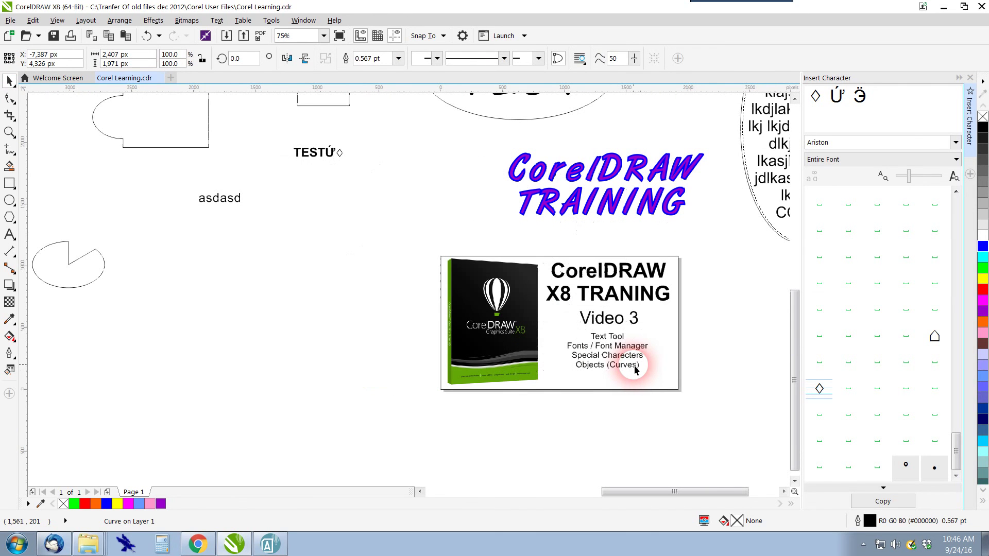
double_click(641, 369)
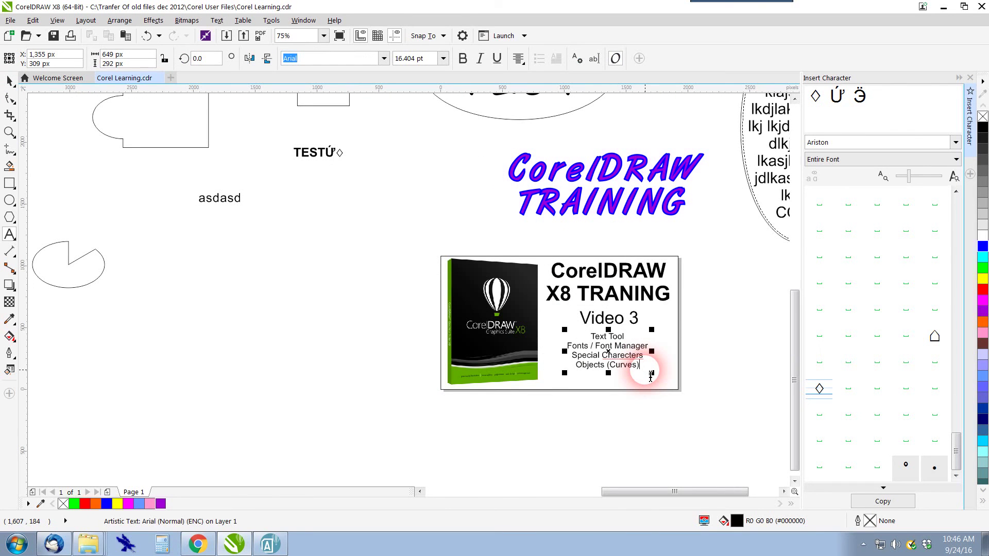
key("Return")
type("Shape Tool")
left_click(10, 81)
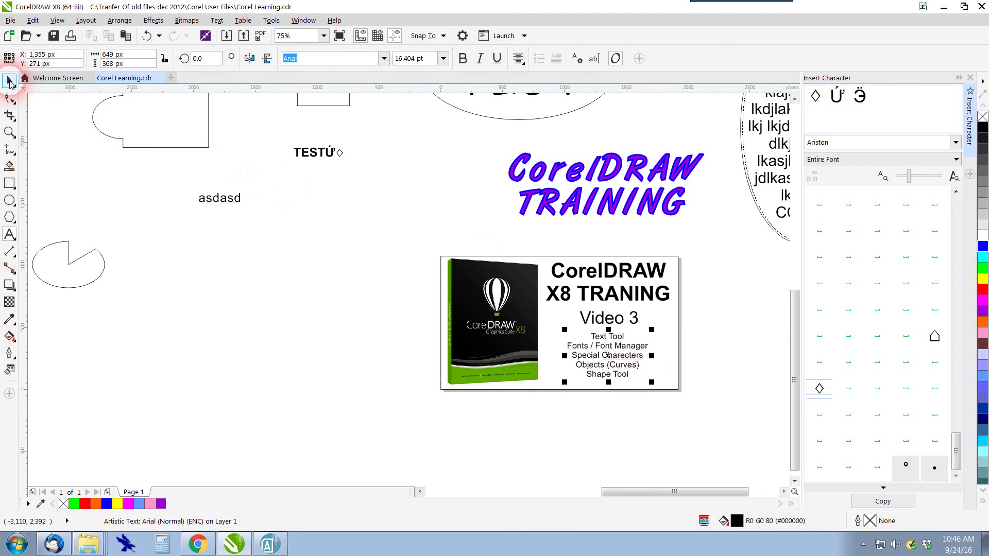
left_click(430, 375)
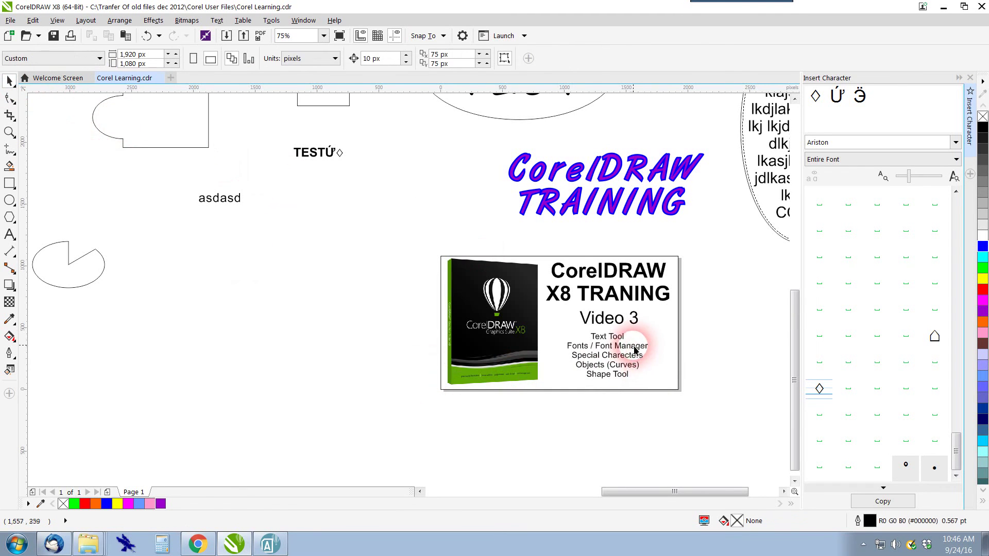
scroll(638, 350, "down", 3)
scroll(620, 326, "up", 1)
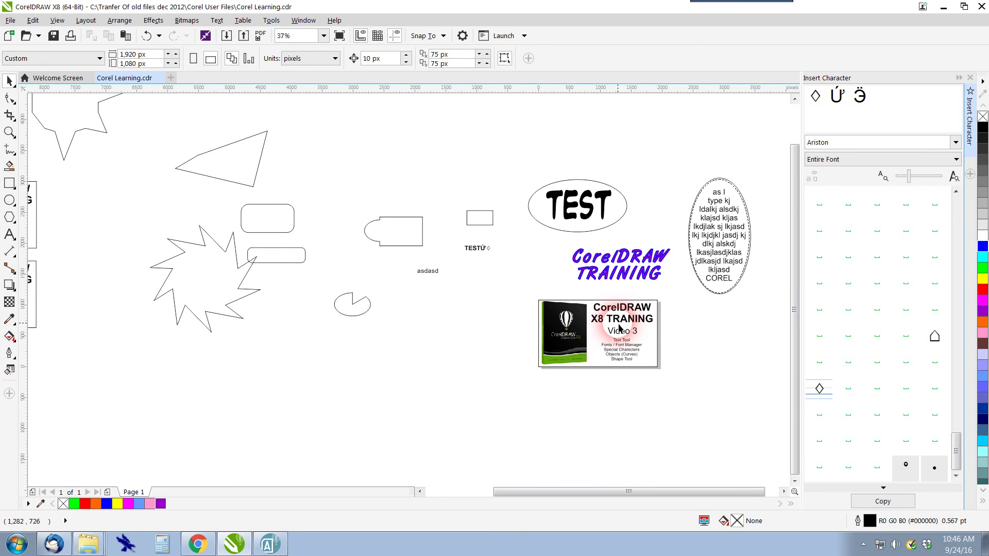
scroll(620, 328, "down", 1)
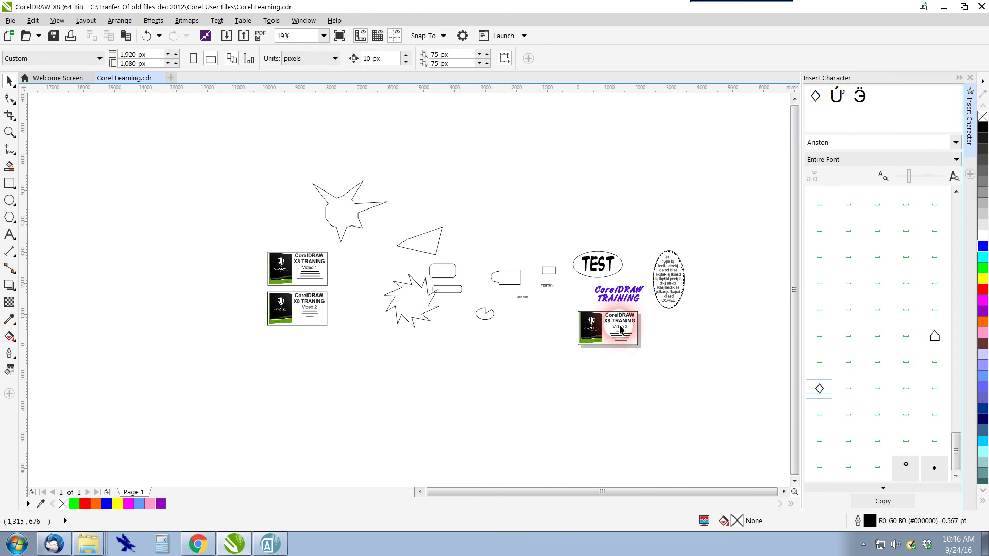
scroll(619, 327, "up", 2)
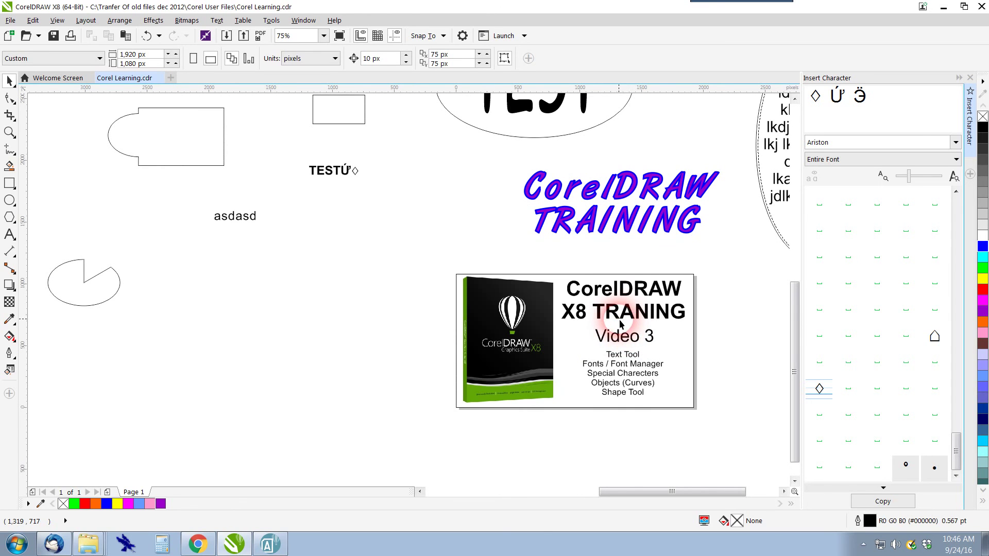
scroll(621, 323, "down", 1)
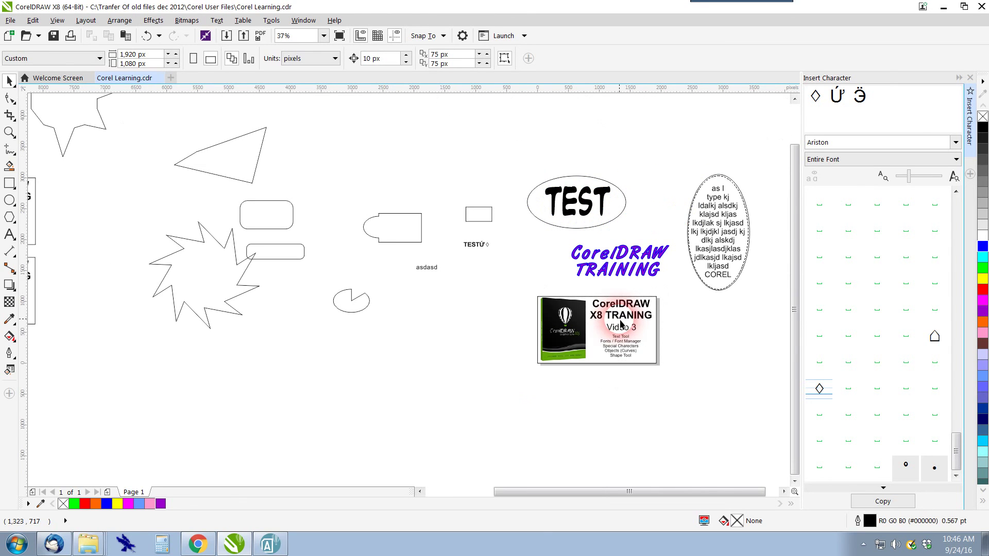